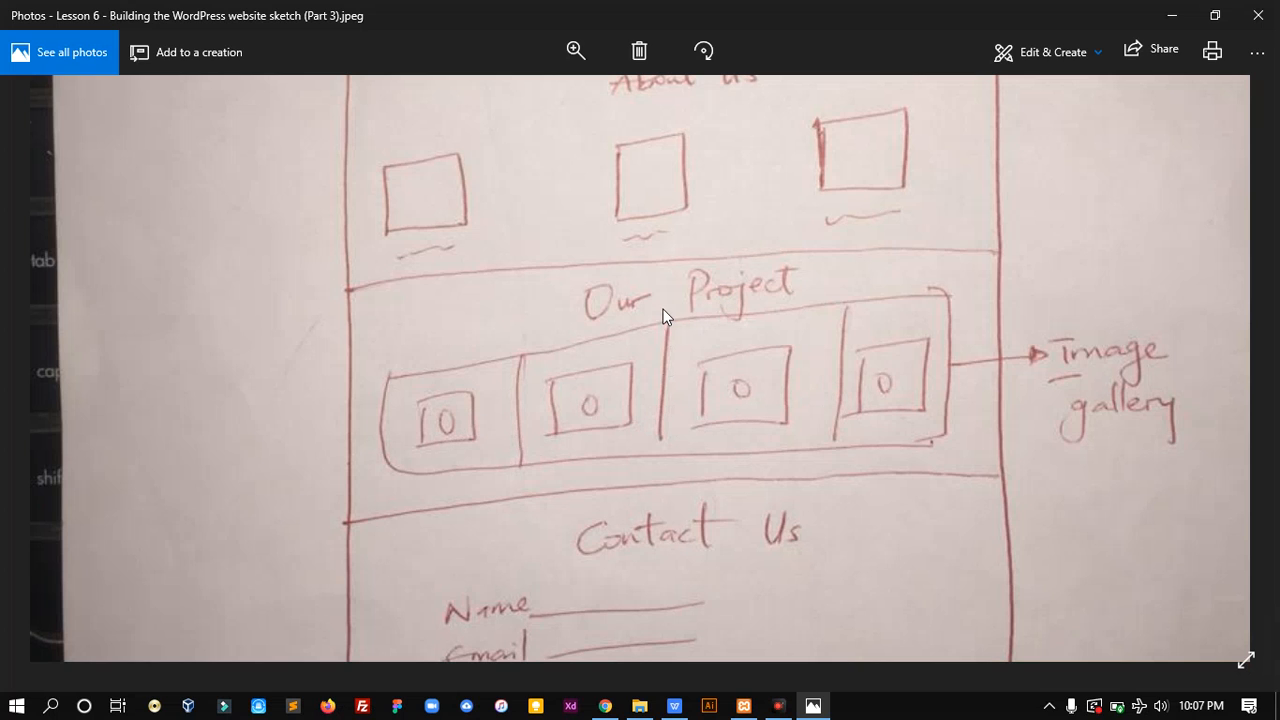
Compare the sketch's Our Project and Contact Us sections with the current Kwara Youth home page in Chrome
{"action": "left_click_drag", "start_coordinate": [791, 376], "coordinate": [784, 287]}
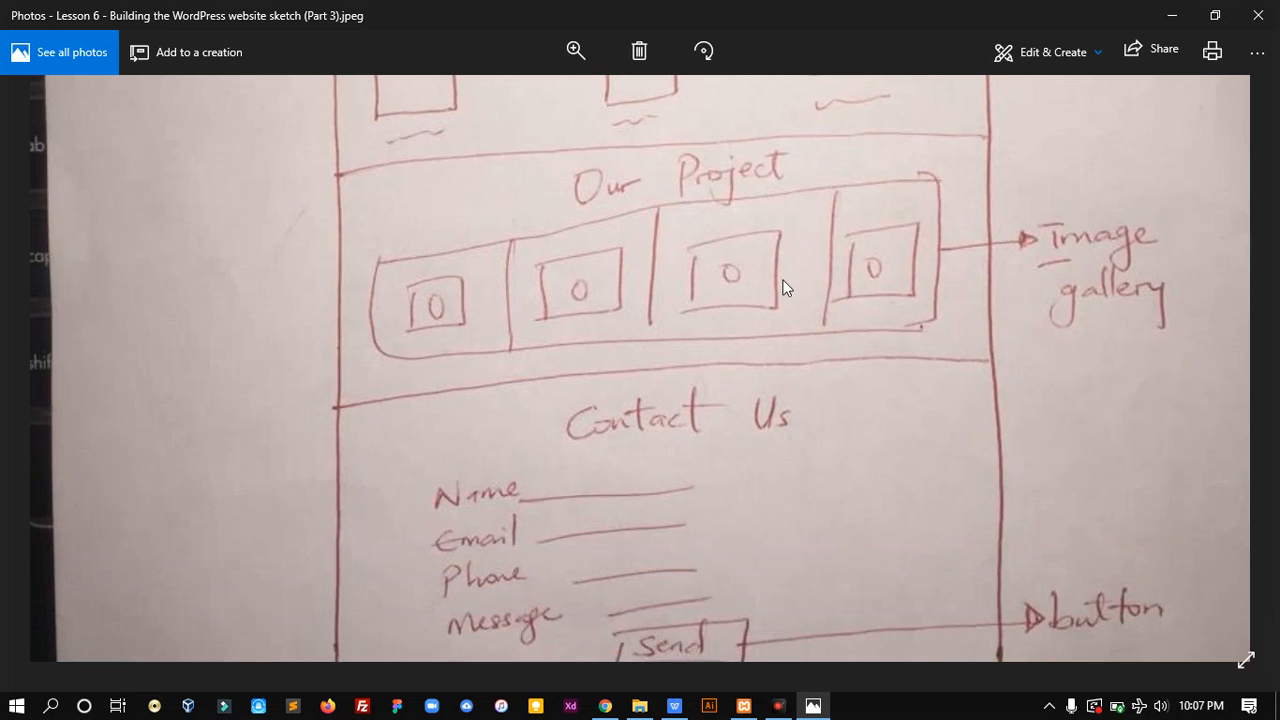
{"action": "left_click_drag", "start_coordinate": [786, 420], "coordinate": [780, 363]}
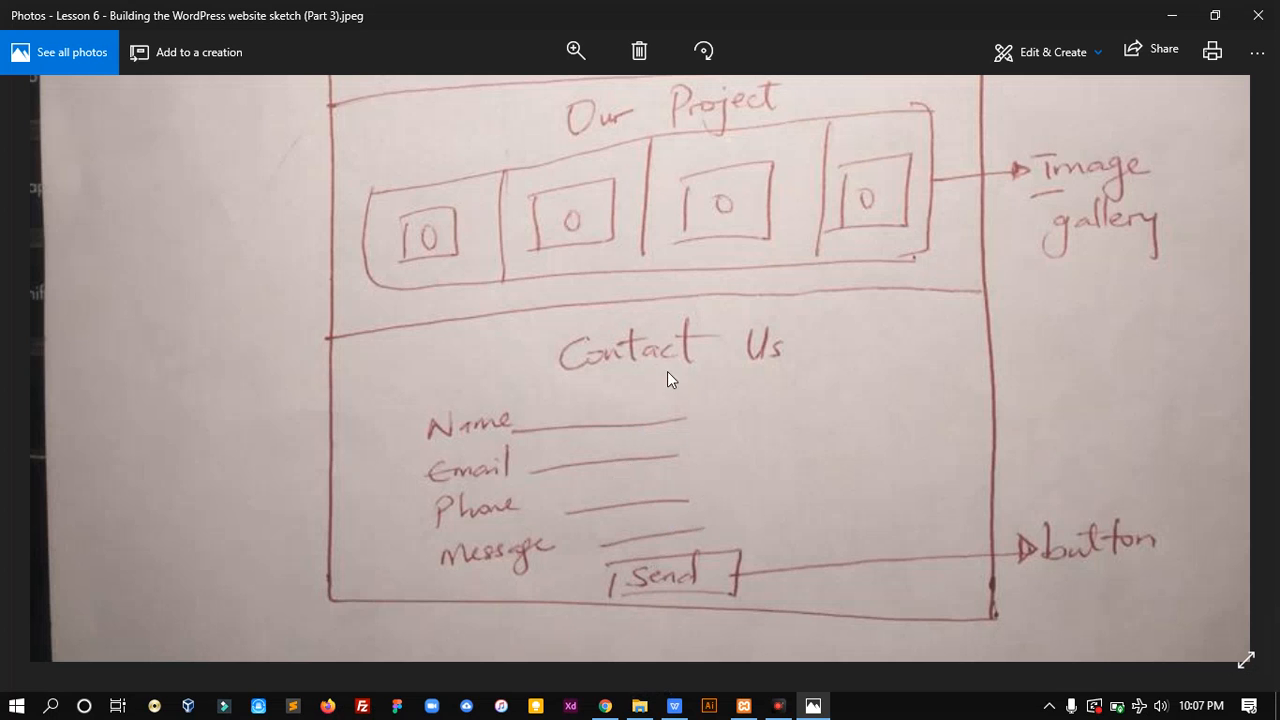
{"action": "left_click_drag", "start_coordinate": [651, 240], "coordinate": [652, 262]}
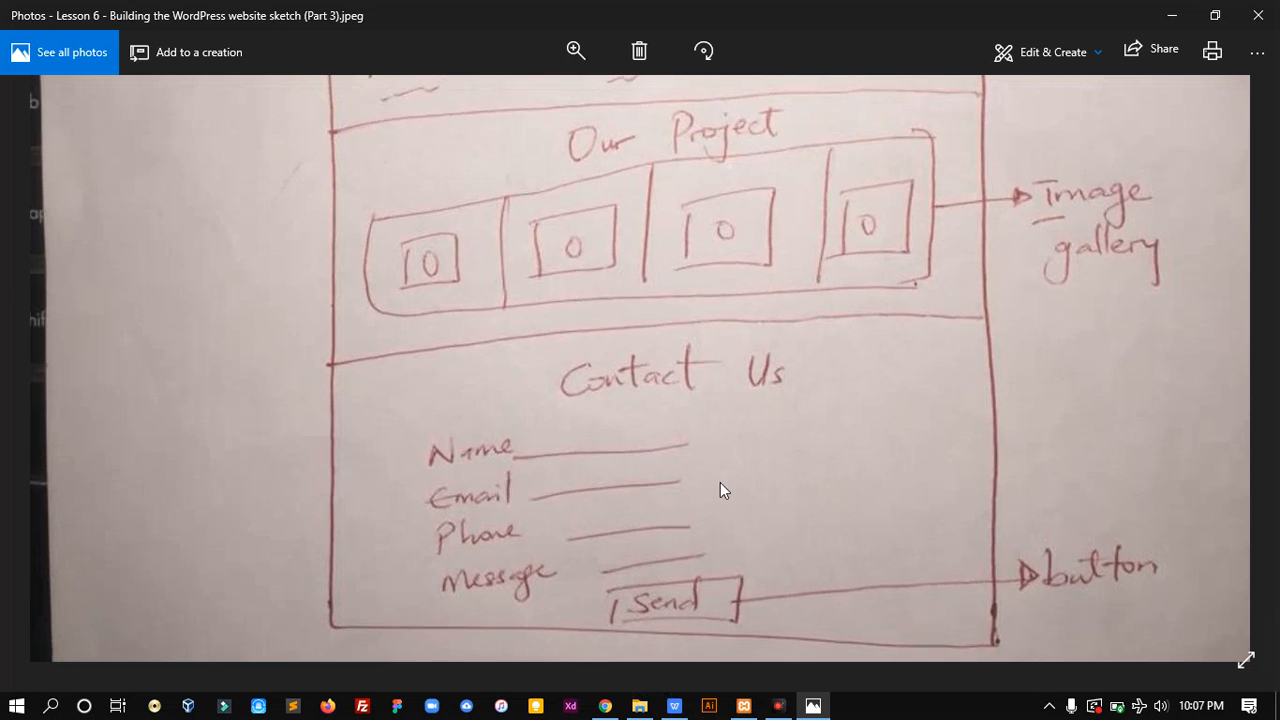
{"action": "left_click", "coordinate": [607, 708]}
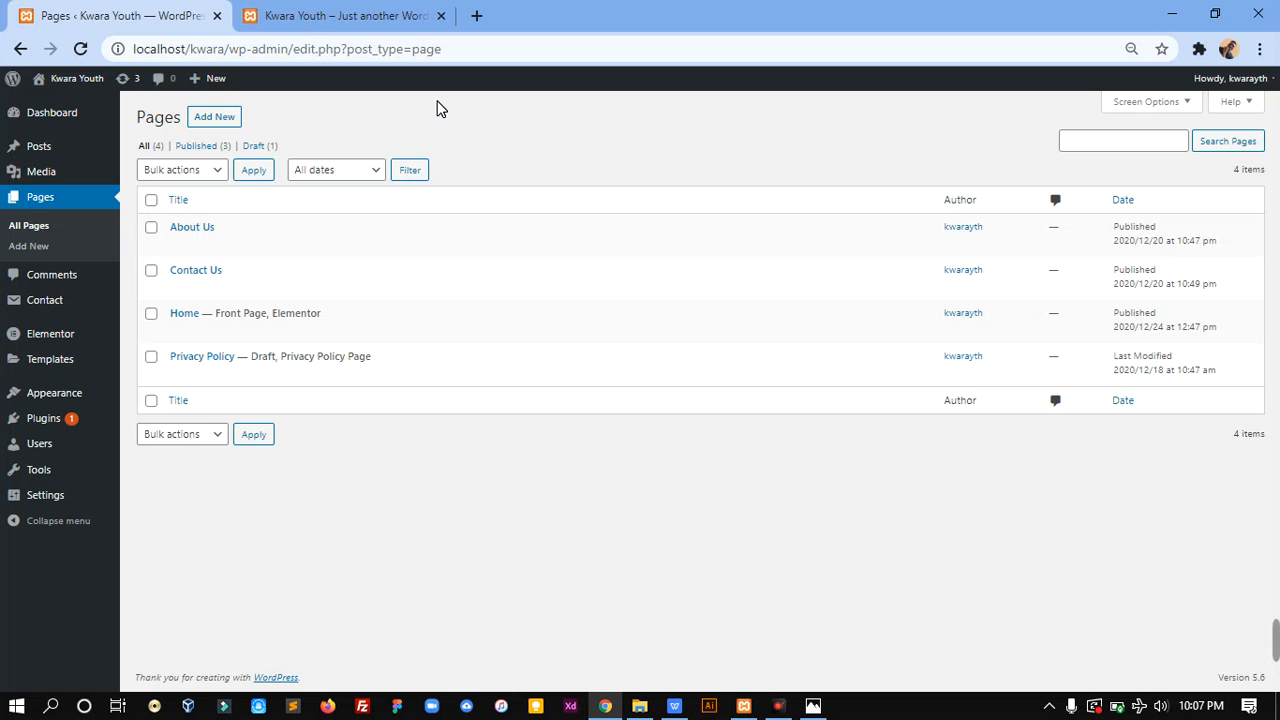
{"action": "left_click", "coordinate": [348, 12]}
{"action": "left_click_drag", "start_coordinate": [1273, 222], "coordinate": [1205, 448]}
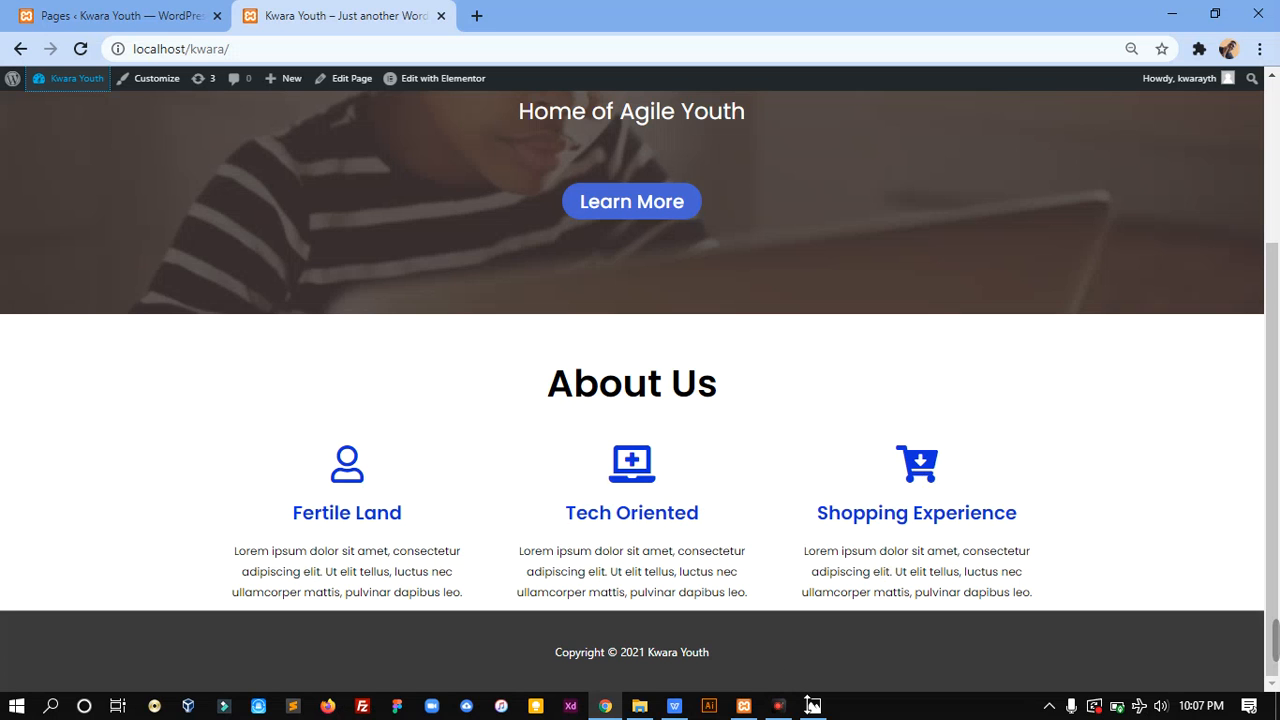
{"action": "left_click", "coordinate": [812, 706]}
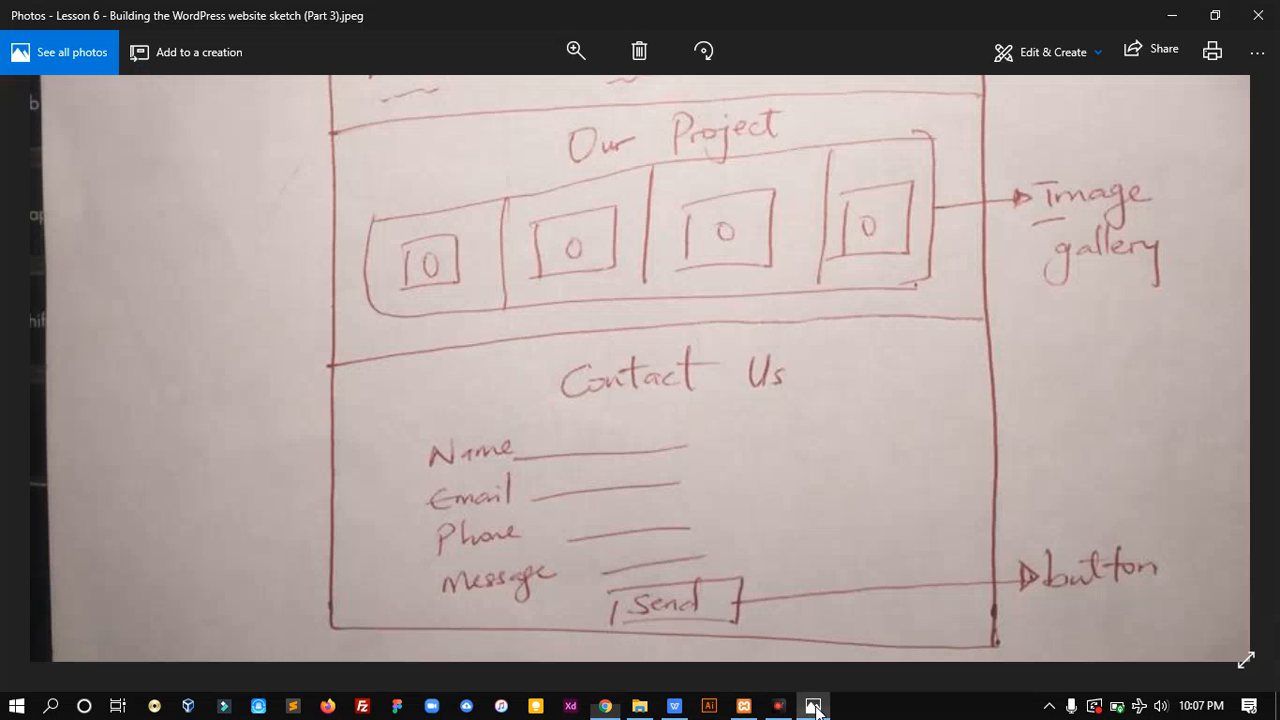
Switch to Chrome and open the Home page from the WordPress page list with Elementor in a new tab
{"action": "left_click", "coordinate": [601, 702]}
{"action": "left_click", "coordinate": [108, 10]}
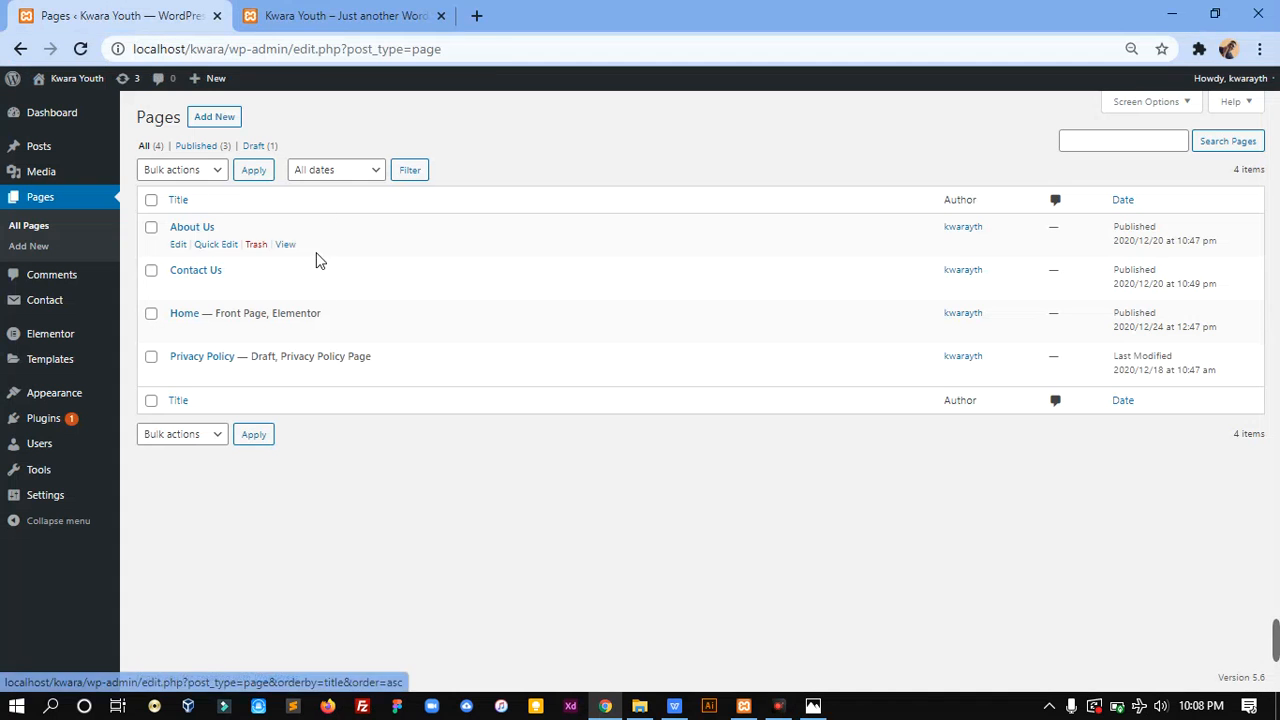
{"action": "mouse_move", "coordinate": [306, 314]}
{"action": "right_click", "coordinate": [358, 332]}
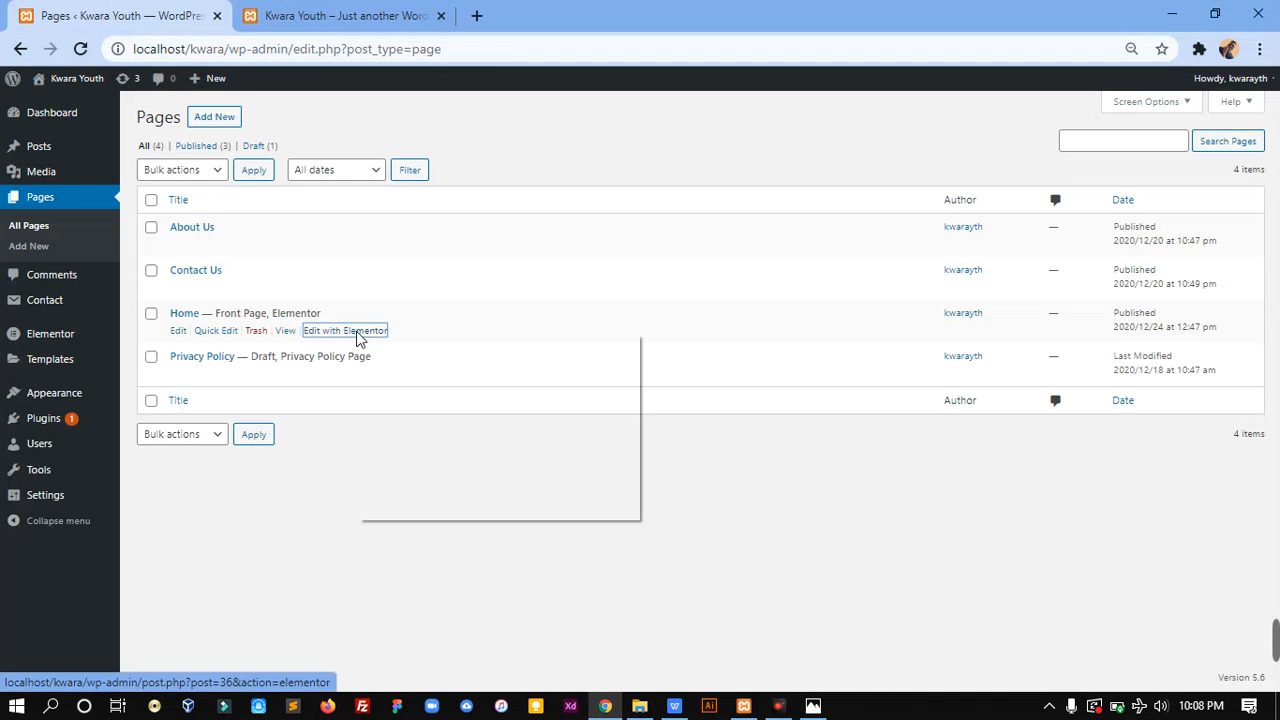
{"action": "left_click", "coordinate": [441, 347]}
{"action": "left_click", "coordinate": [360, 8]}
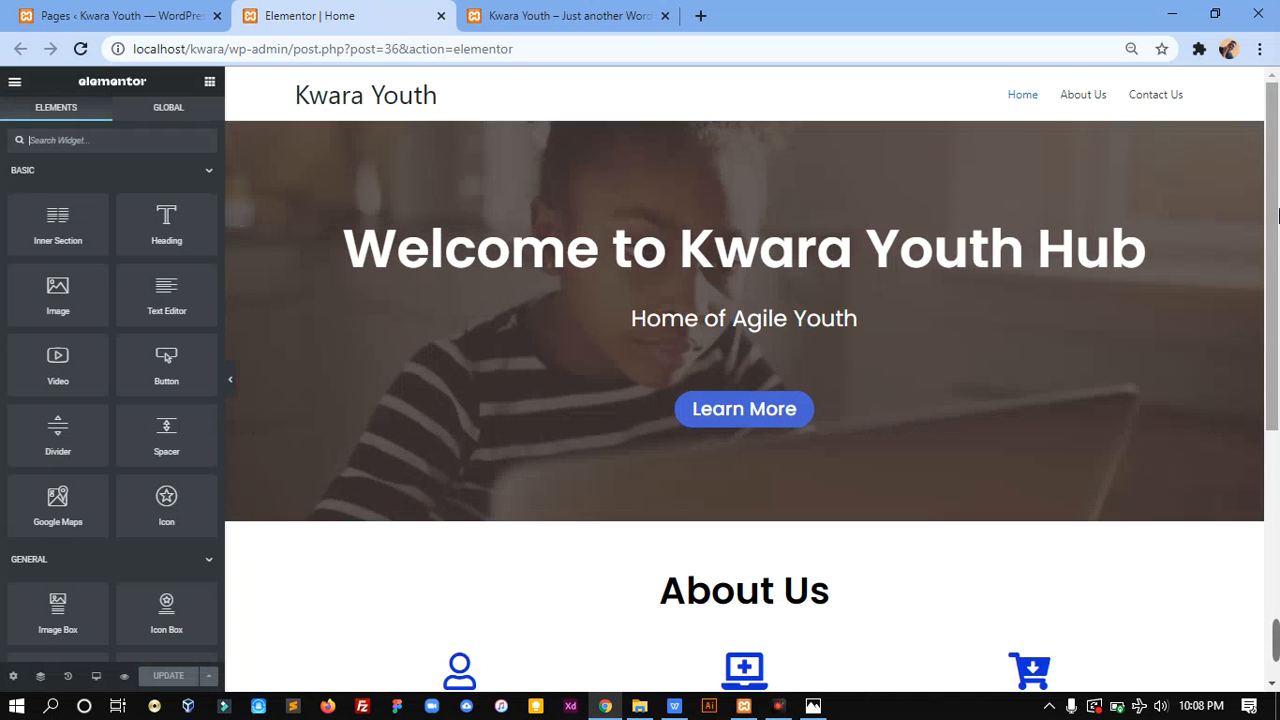
Duplicate the About Us heading section and move the copy below the three icon boxes
{"action": "scroll", "coordinate": [744, 400], "scroll_direction": "down", "scroll_amount": 5}
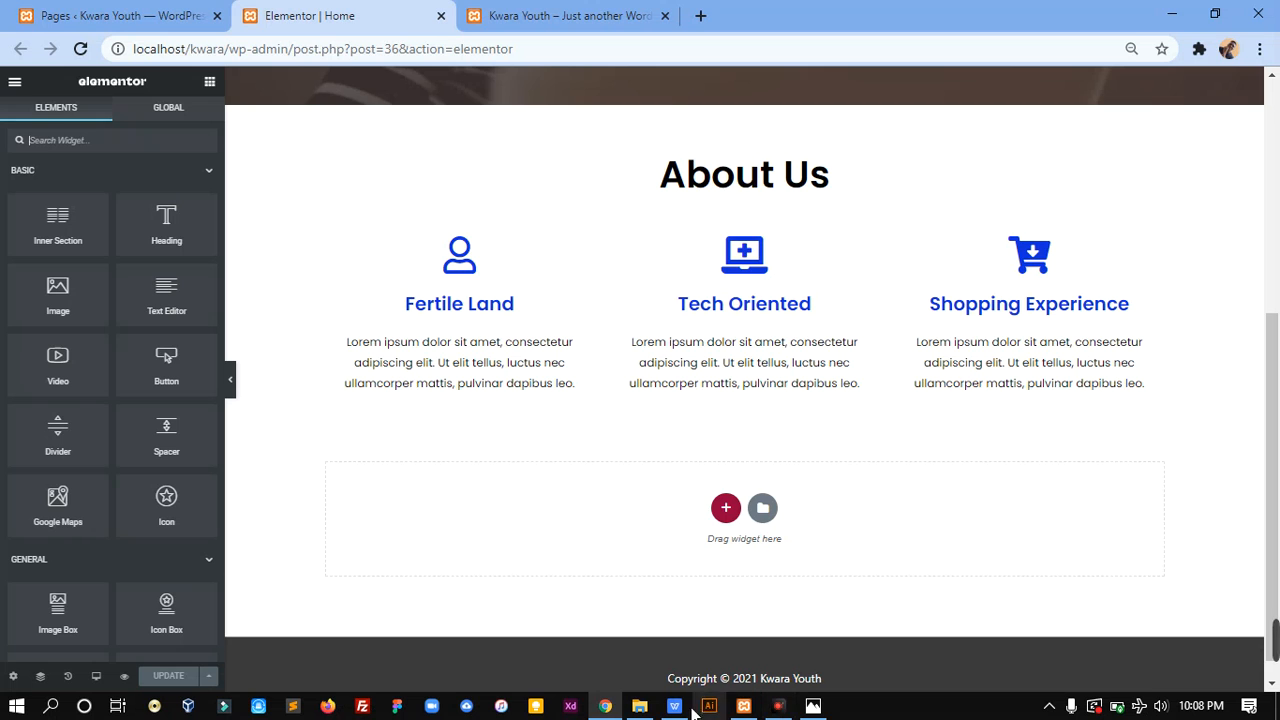
{"action": "left_click", "coordinate": [813, 706]}
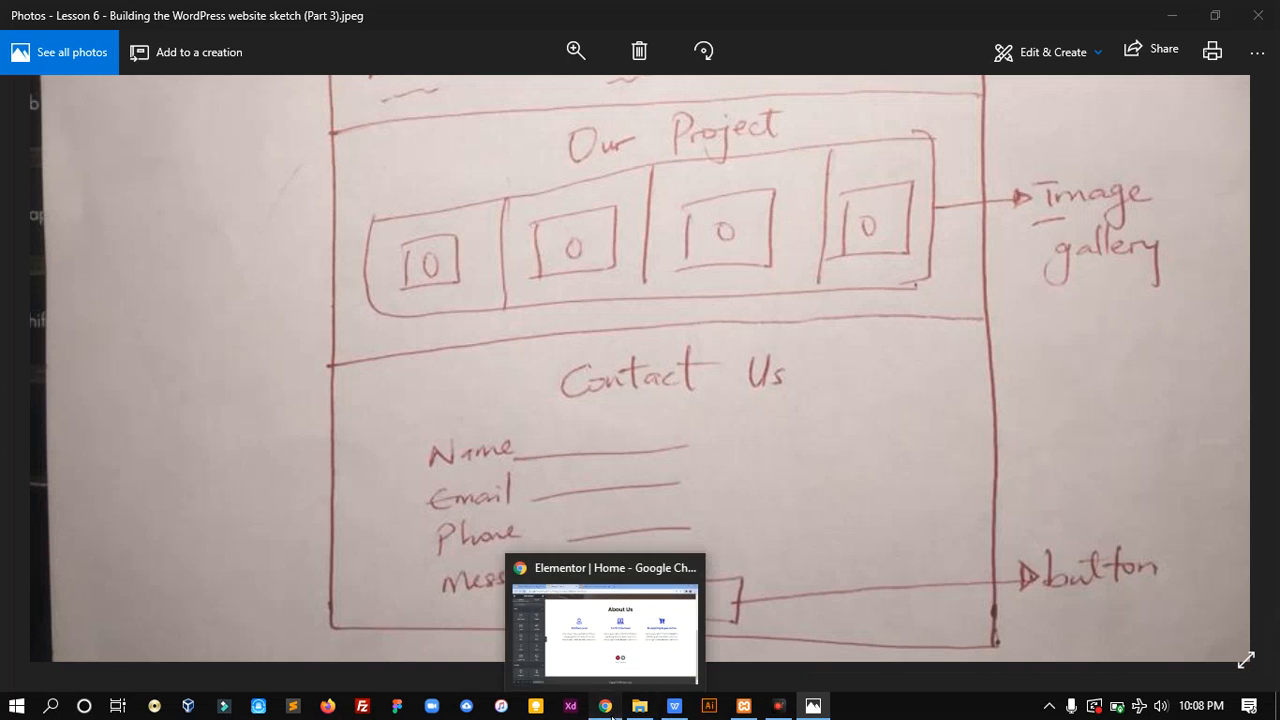
{"action": "left_click", "coordinate": [615, 625]}
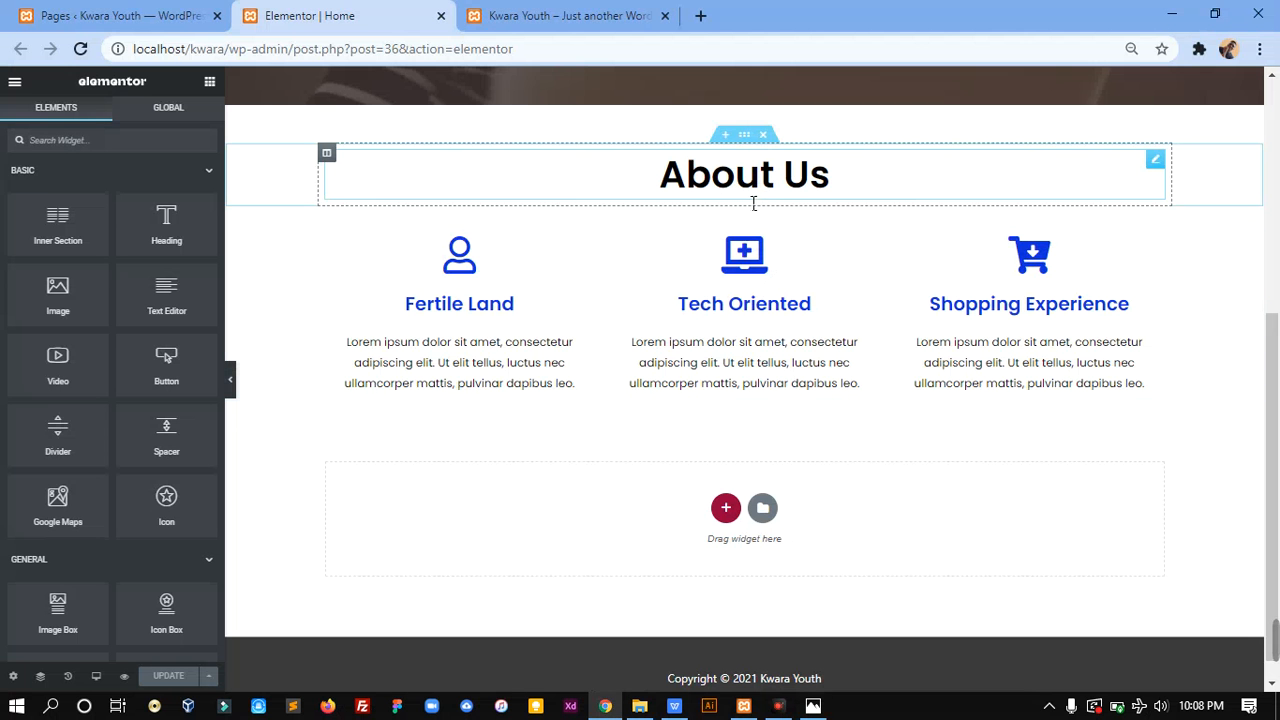
{"action": "right_click", "coordinate": [750, 145]}
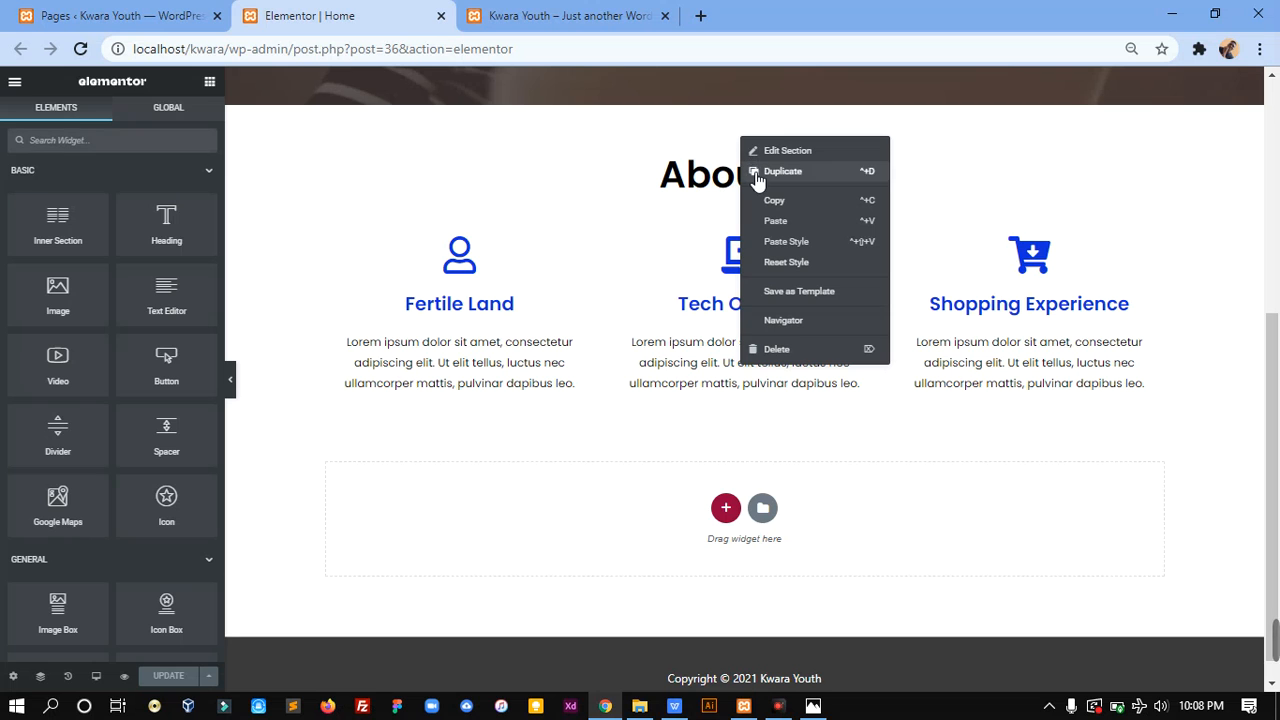
{"action": "left_click", "coordinate": [760, 180]}
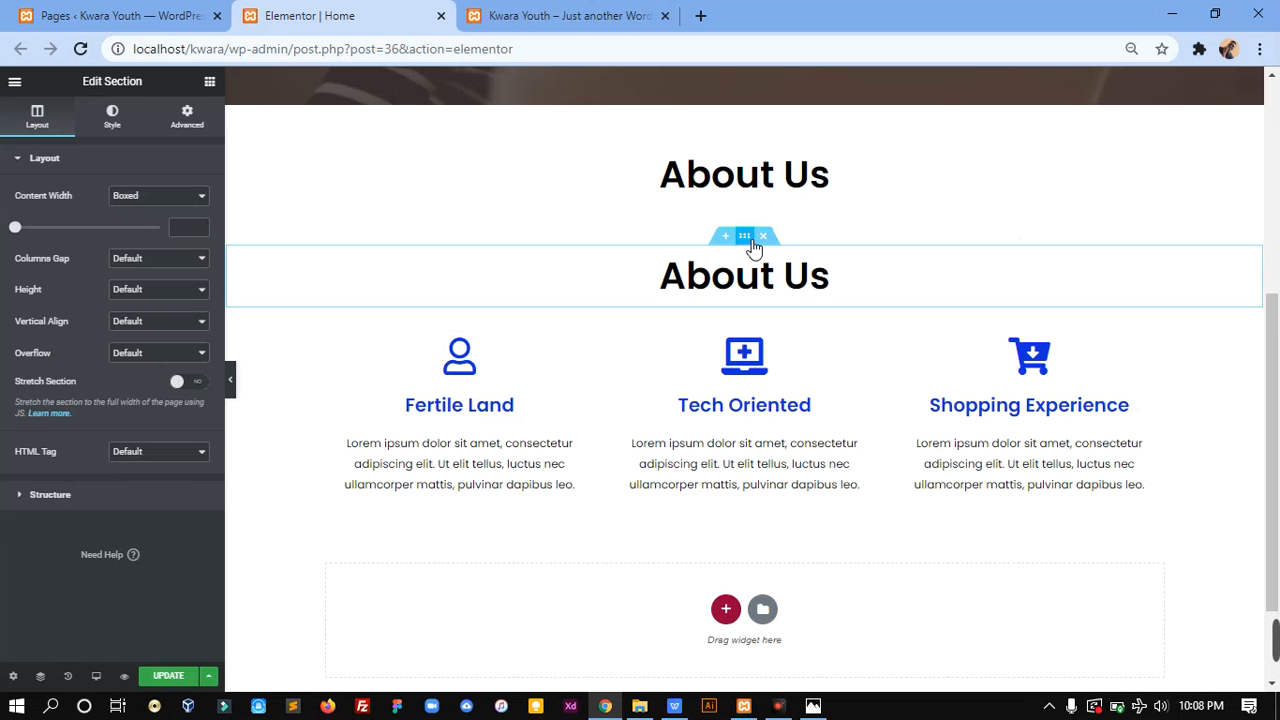
{"action": "left_click_drag", "start_coordinate": [751, 242], "coordinate": [772, 492]}
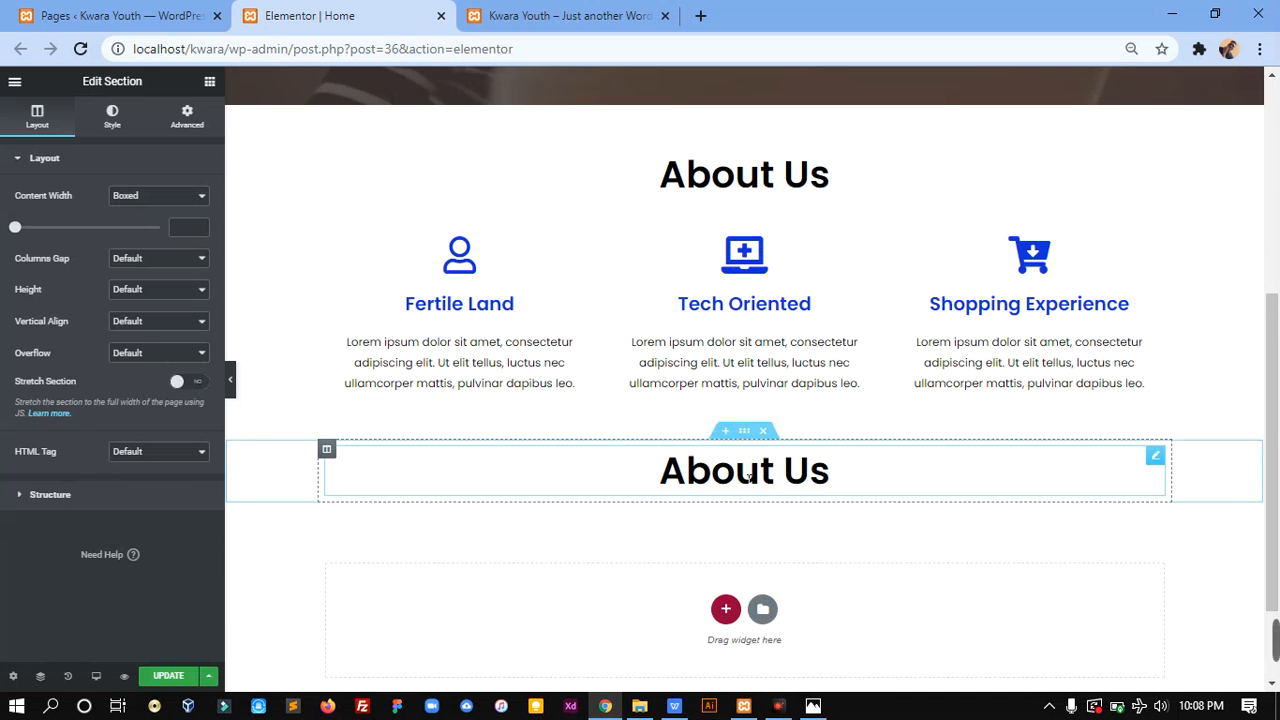
Change the title of the duplicated heading below the icon boxes to "Our Project"
{"action": "left_click", "coordinate": [748, 477]}
{"action": "left_click", "coordinate": [100, 236]}
{"action": "key", "text": "ctrl+a"}
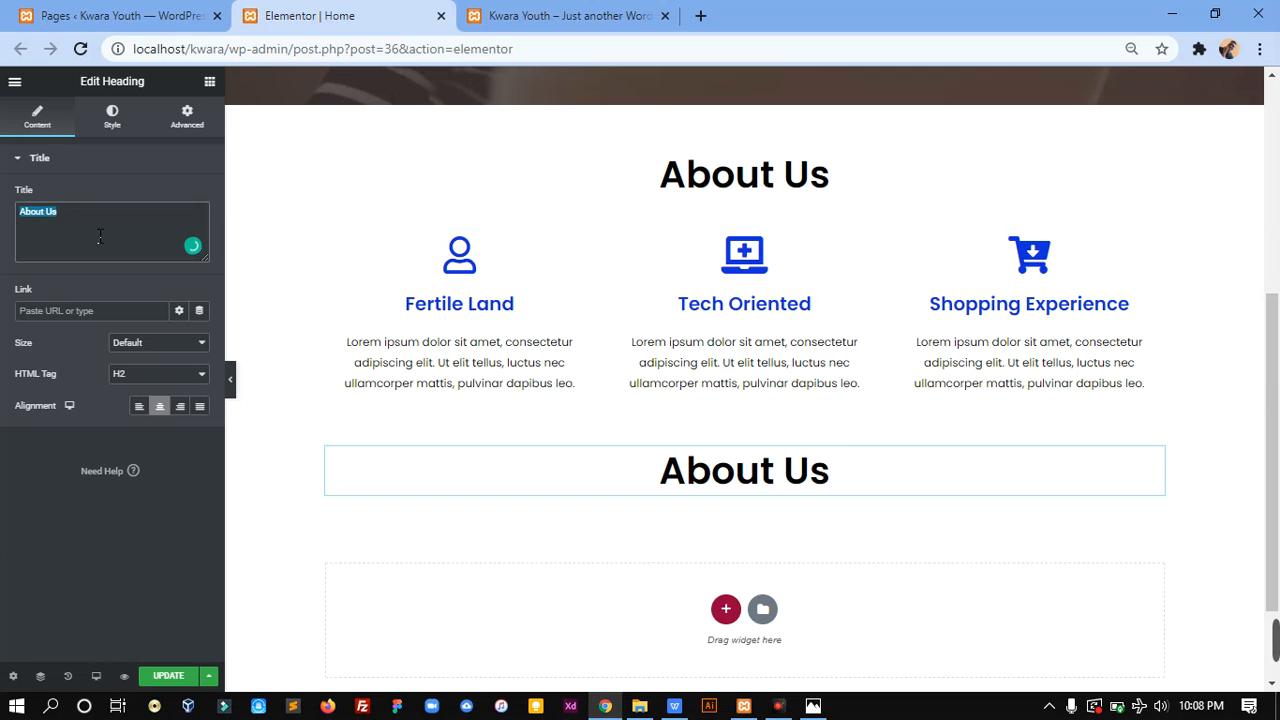
{"action": "type", "text": "Our"}
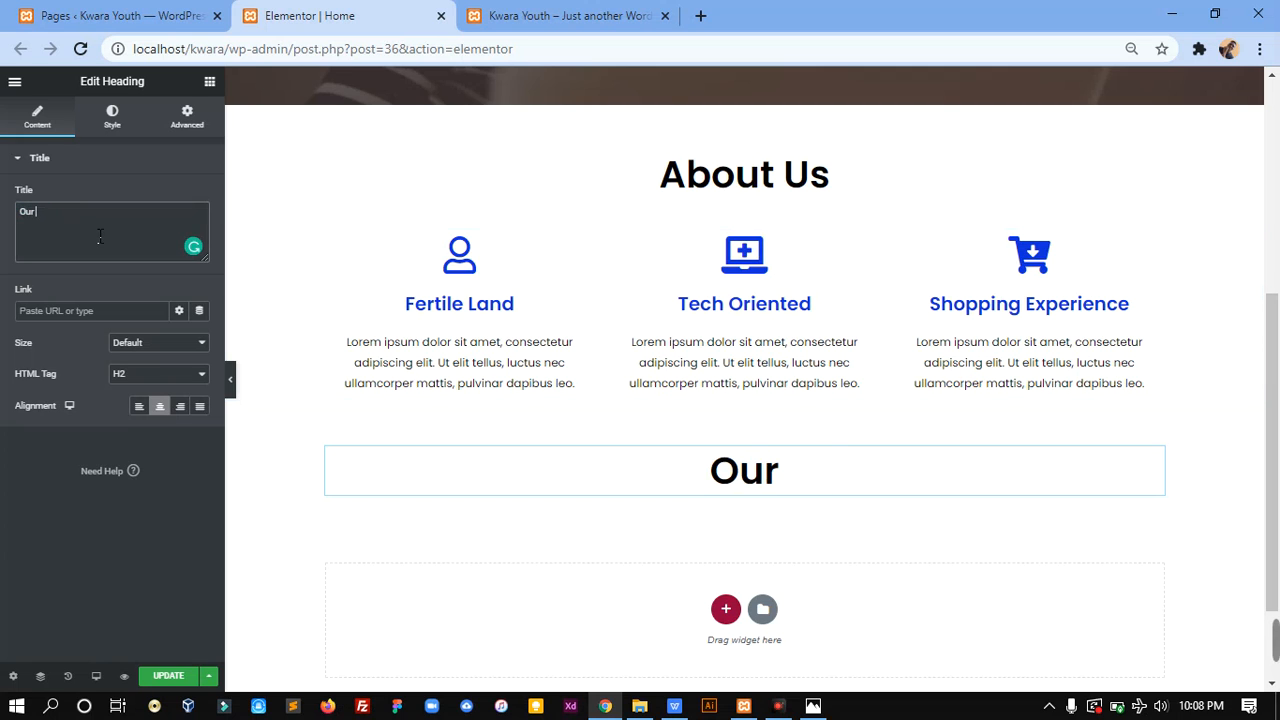
{"action": "type", "text": " Project"}
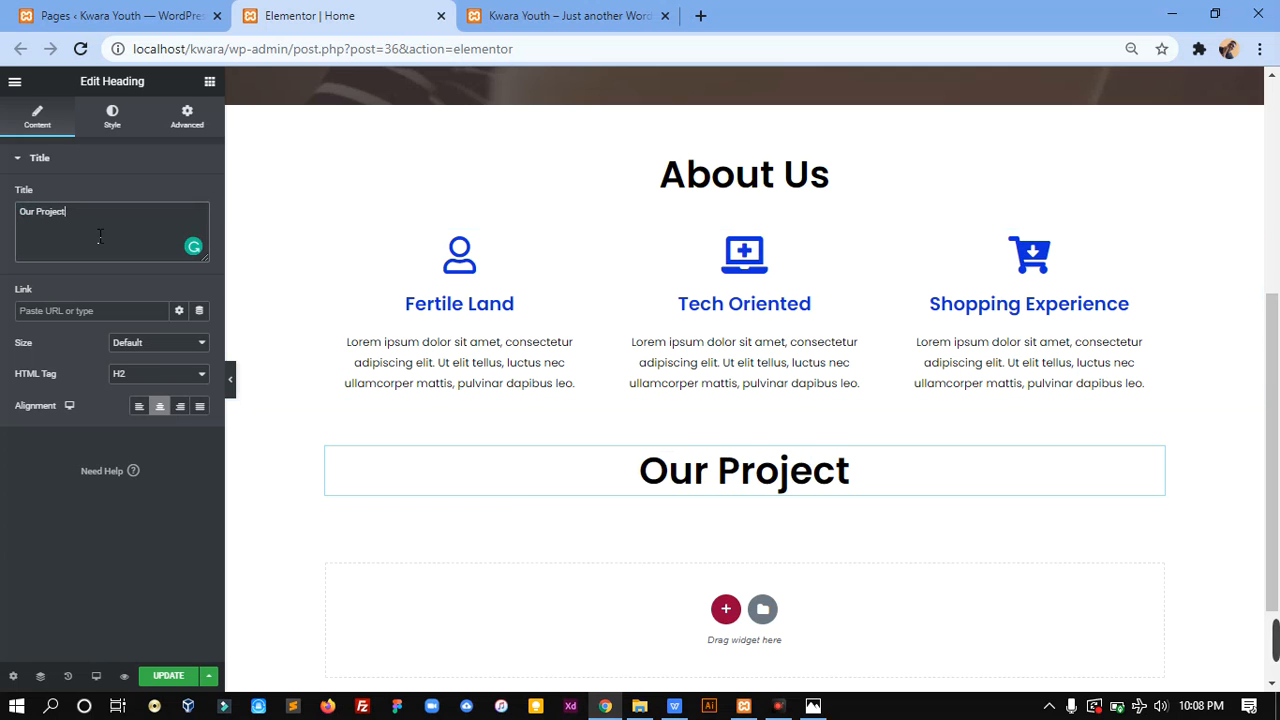
Try adding a new Heading widget titled "Our Project" under the existing heading, and delete it again
{"action": "left_click", "coordinate": [210, 81]}
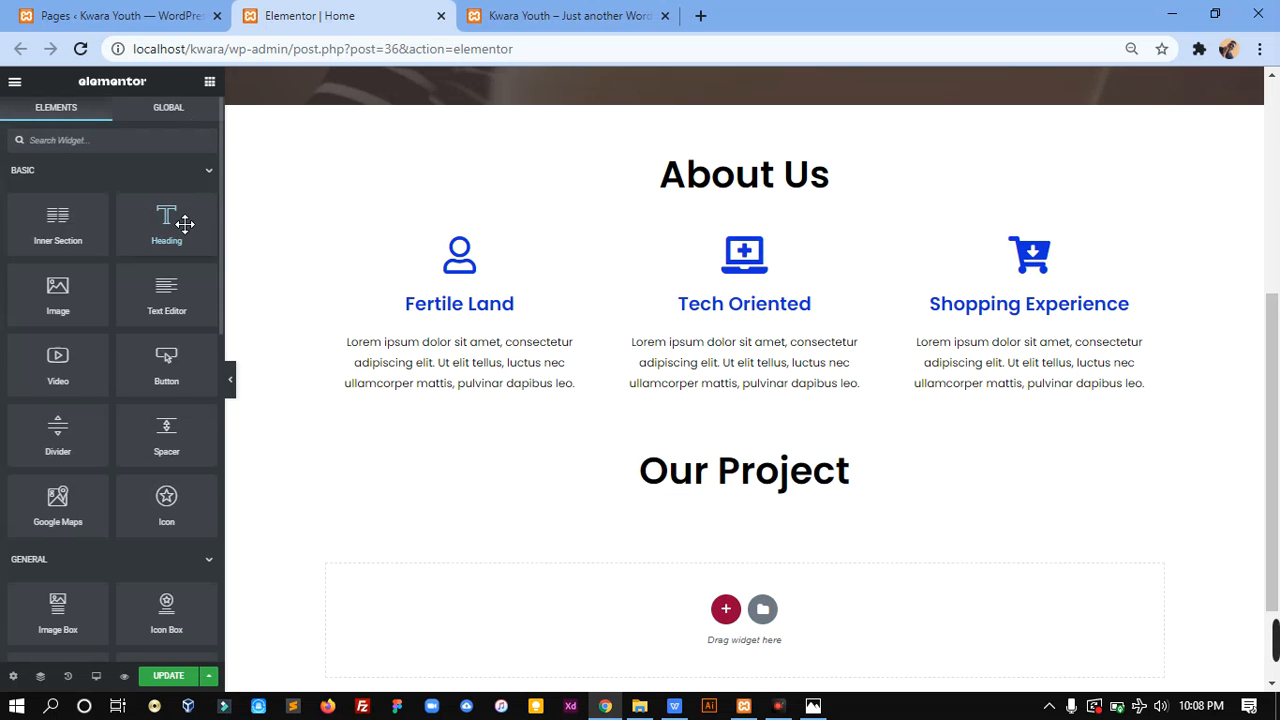
{"action": "left_click_drag", "start_coordinate": [183, 220], "coordinate": [690, 486]}
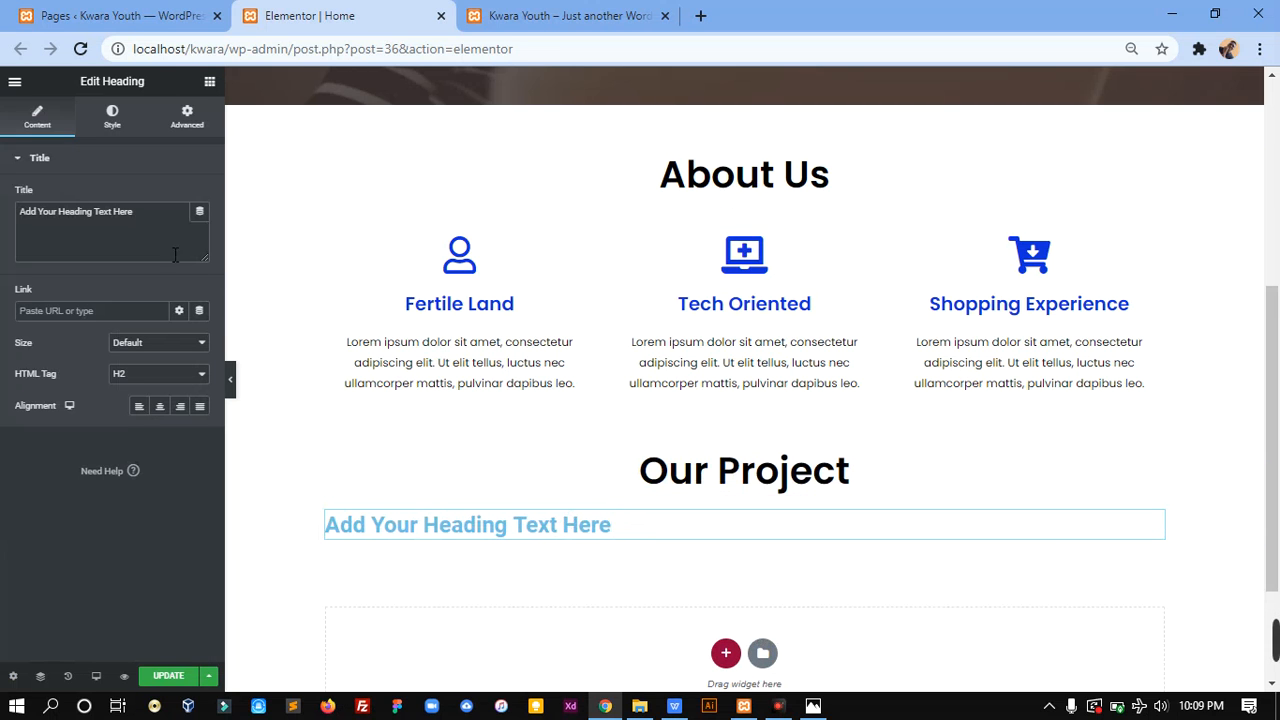
{"action": "left_click", "coordinate": [140, 242]}
{"action": "key", "text": "ctrl+a"}
{"action": "type", "text": "Ou"}
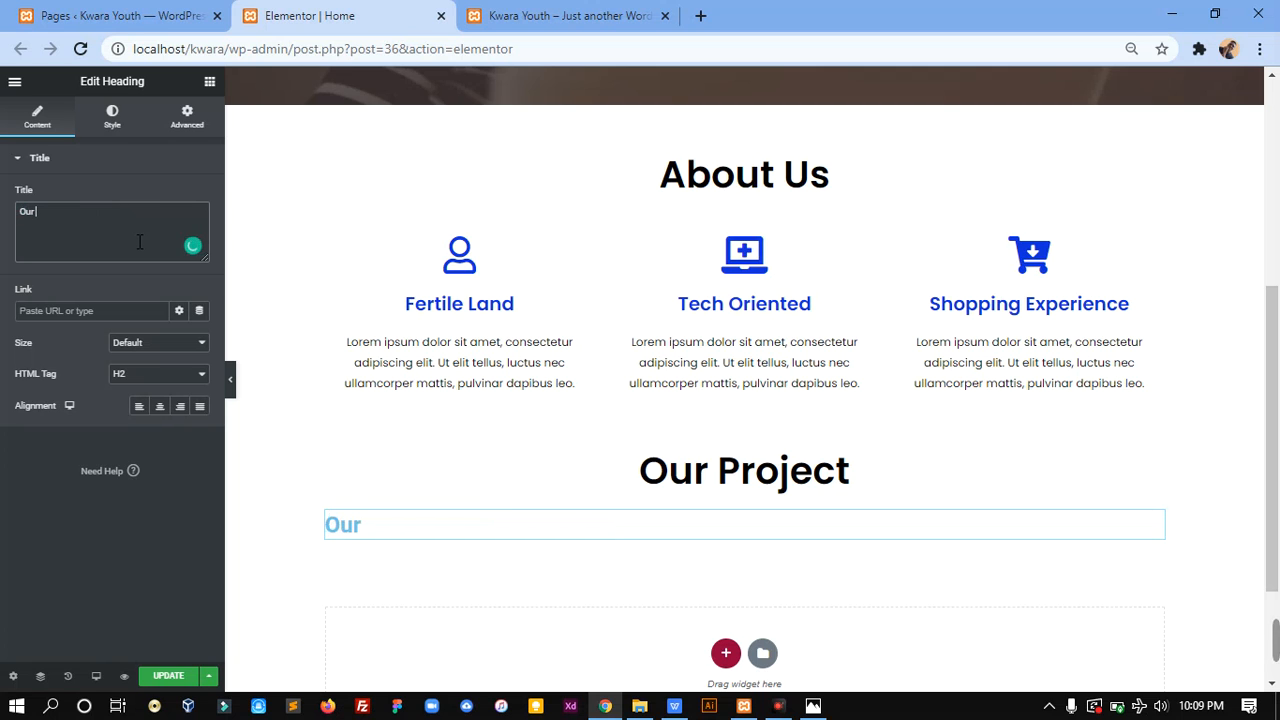
{"action": "type", "text": "r Project"}
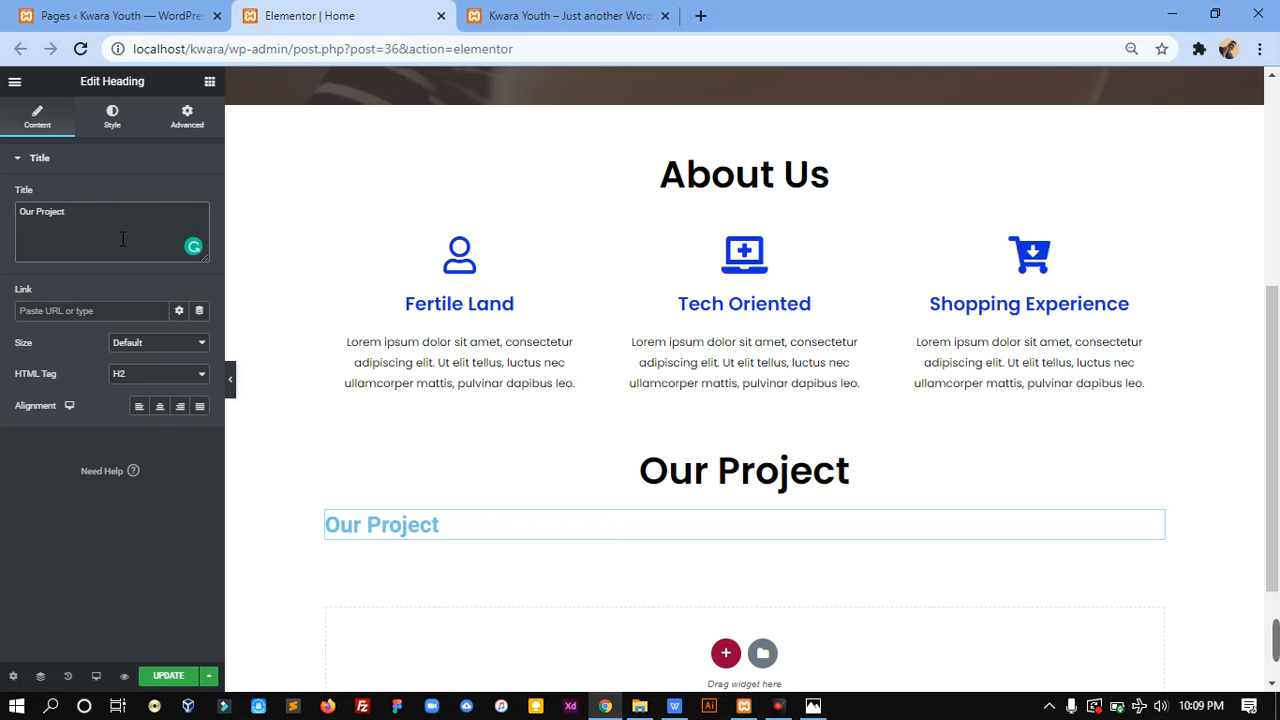
{"action": "right_click", "coordinate": [521, 521]}
{"action": "left_click", "coordinate": [598, 680]}
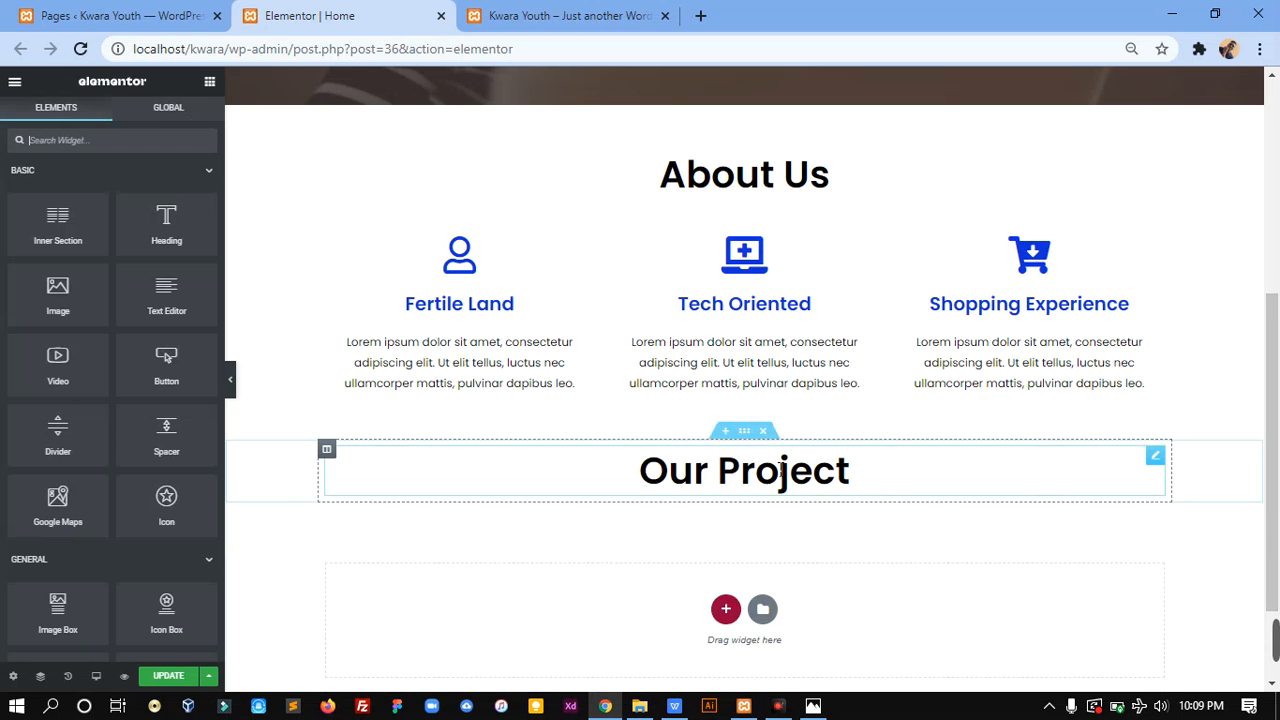
Search the widgets for "image" and place an Image widget beneath the Our Project heading
{"action": "scroll", "coordinate": [690, 458], "scroll_direction": "down", "scroll_amount": 2}
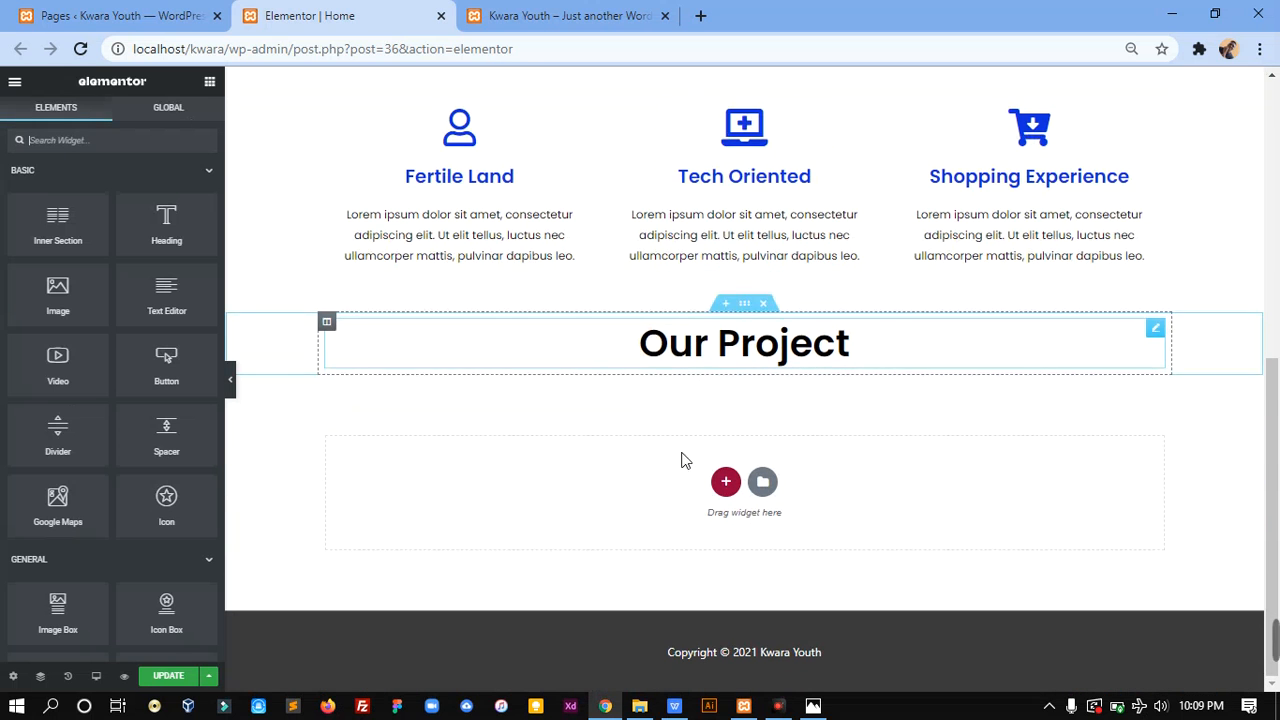
{"action": "left_click", "coordinate": [144, 142]}
{"action": "type", "text": "image"}
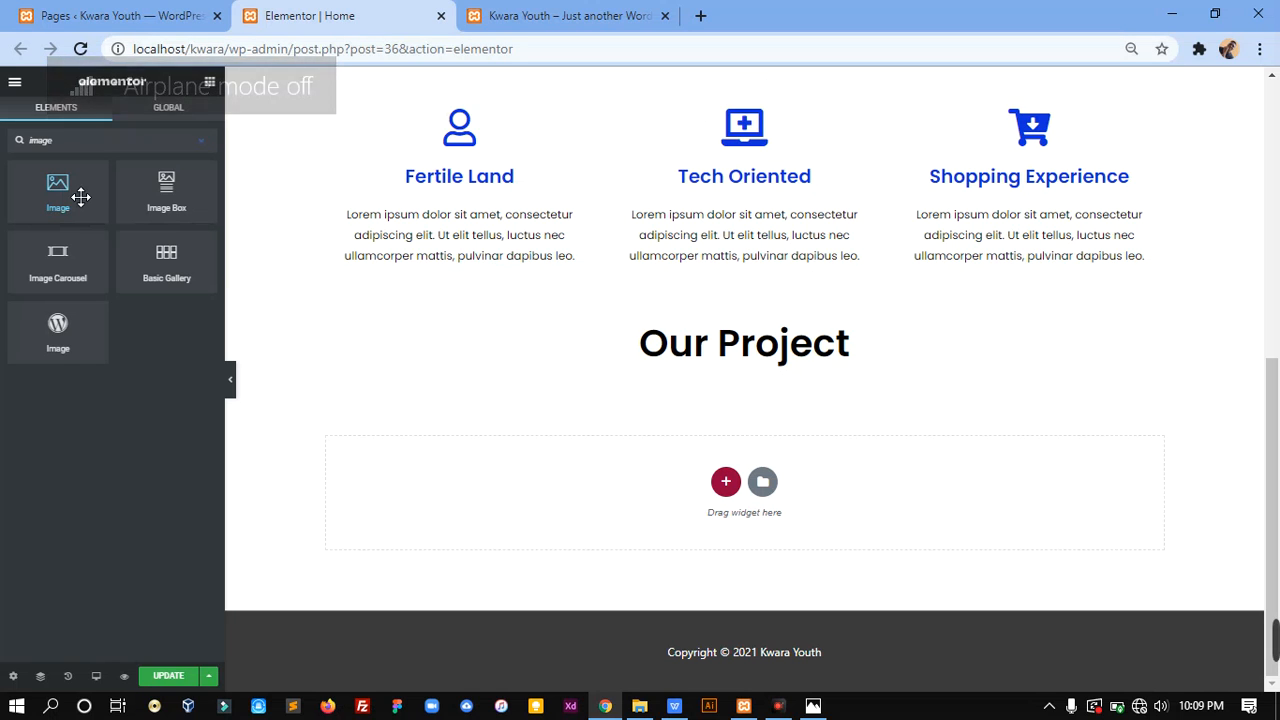
{"action": "left_click_drag", "start_coordinate": [82, 195], "coordinate": [728, 381]}
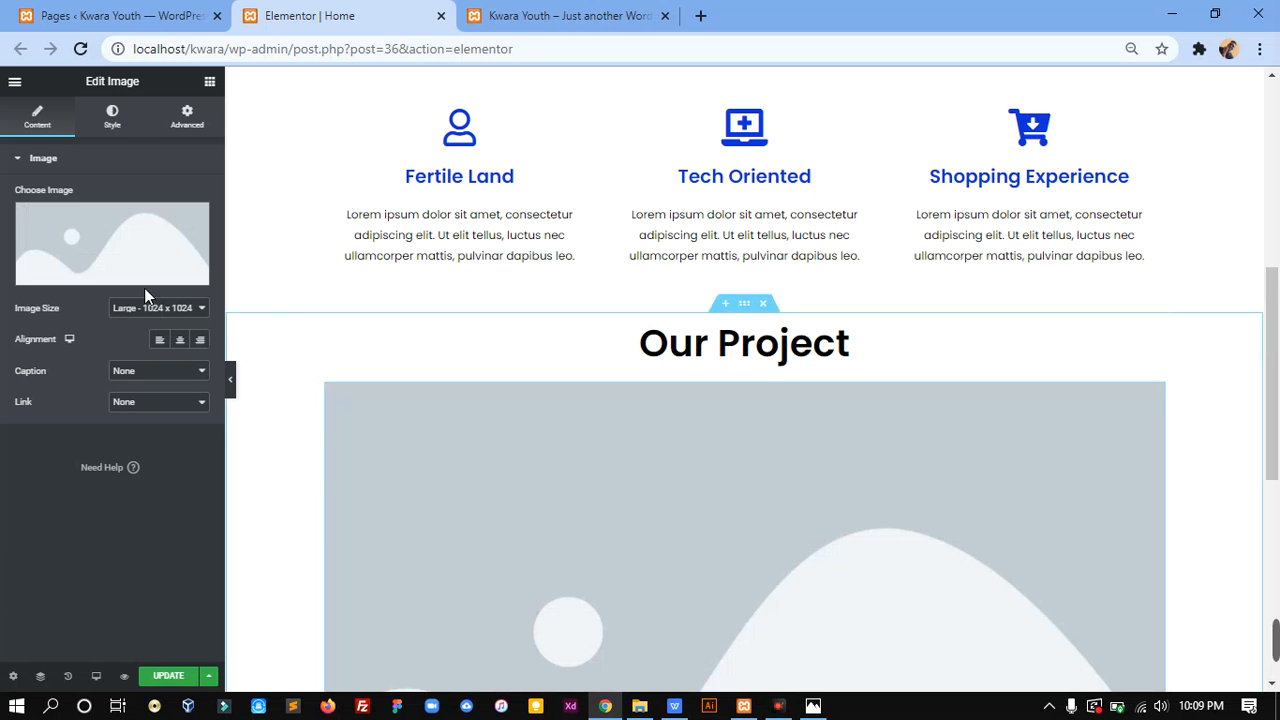
{"action": "scroll", "coordinate": [652, 415], "scroll_direction": "down", "scroll_amount": 3}
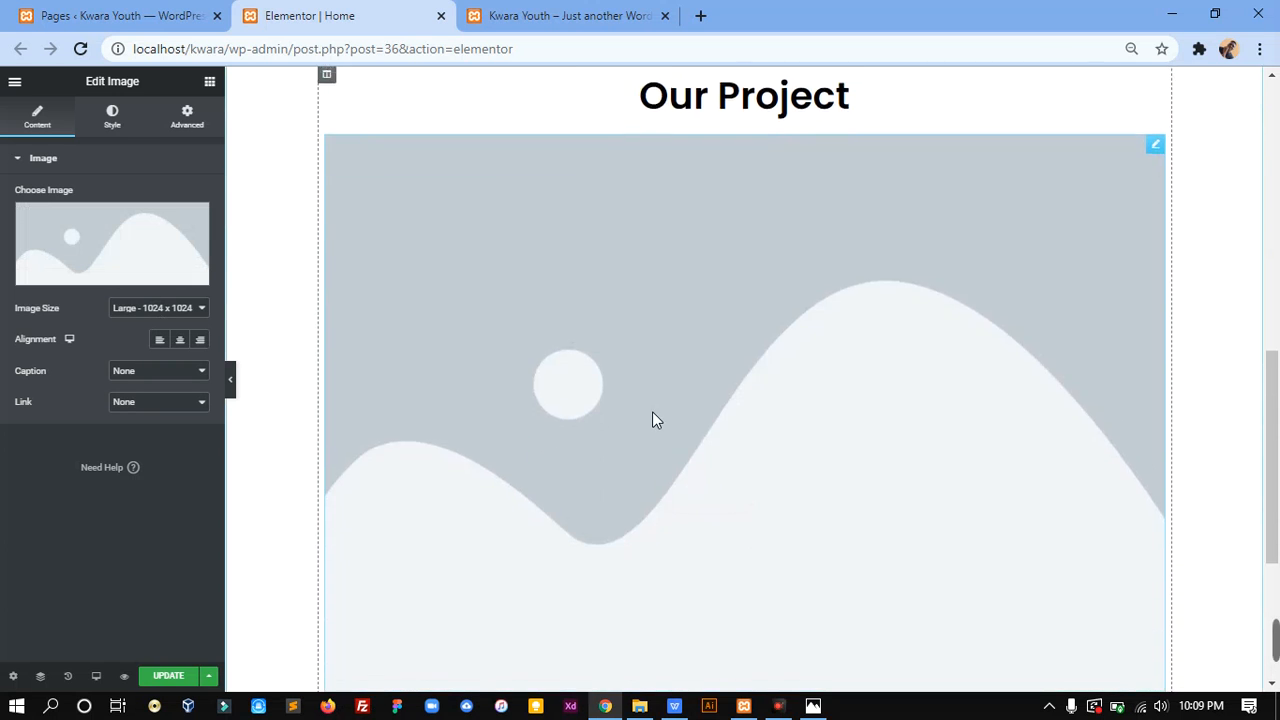
{"action": "scroll", "coordinate": [652, 420], "scroll_direction": "up", "scroll_amount": 3}
{"action": "left_click", "coordinate": [210, 83]}
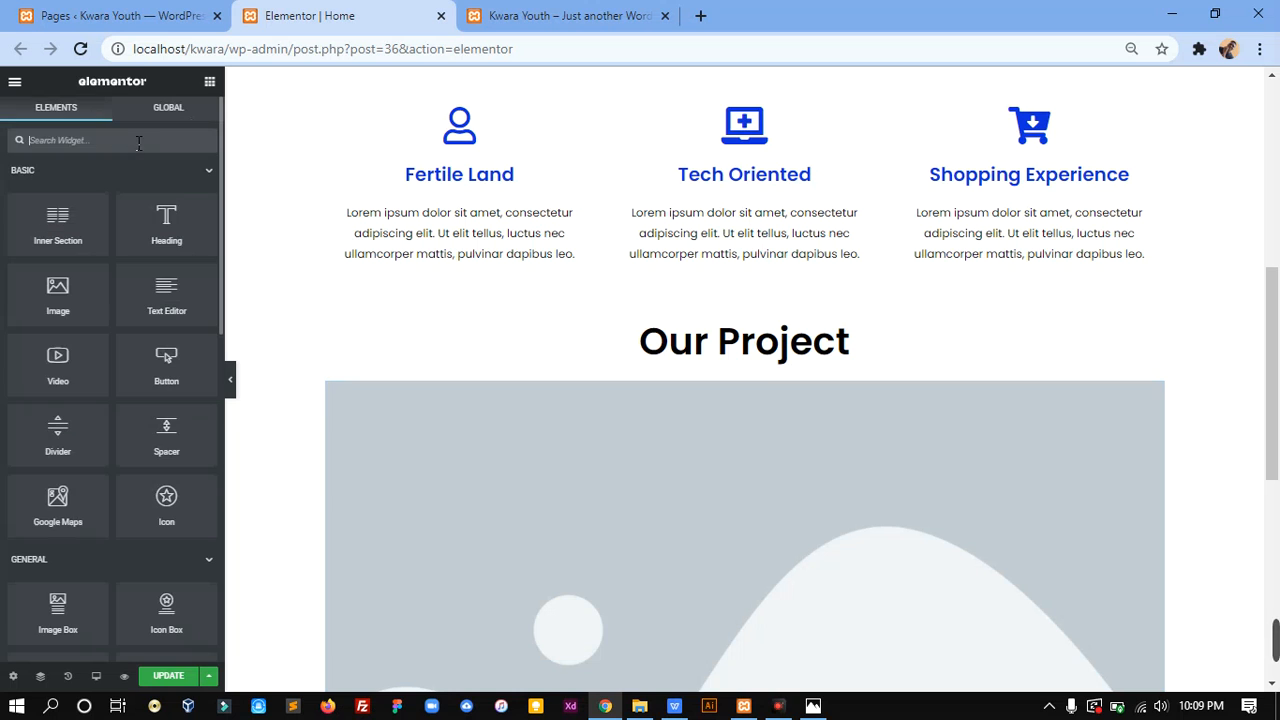
Load mralabi.com in a new browser tab
{"action": "left_click", "coordinate": [701, 16]}
{"action": "type", "text": "mw"}
{"action": "key", "text": "Return"}
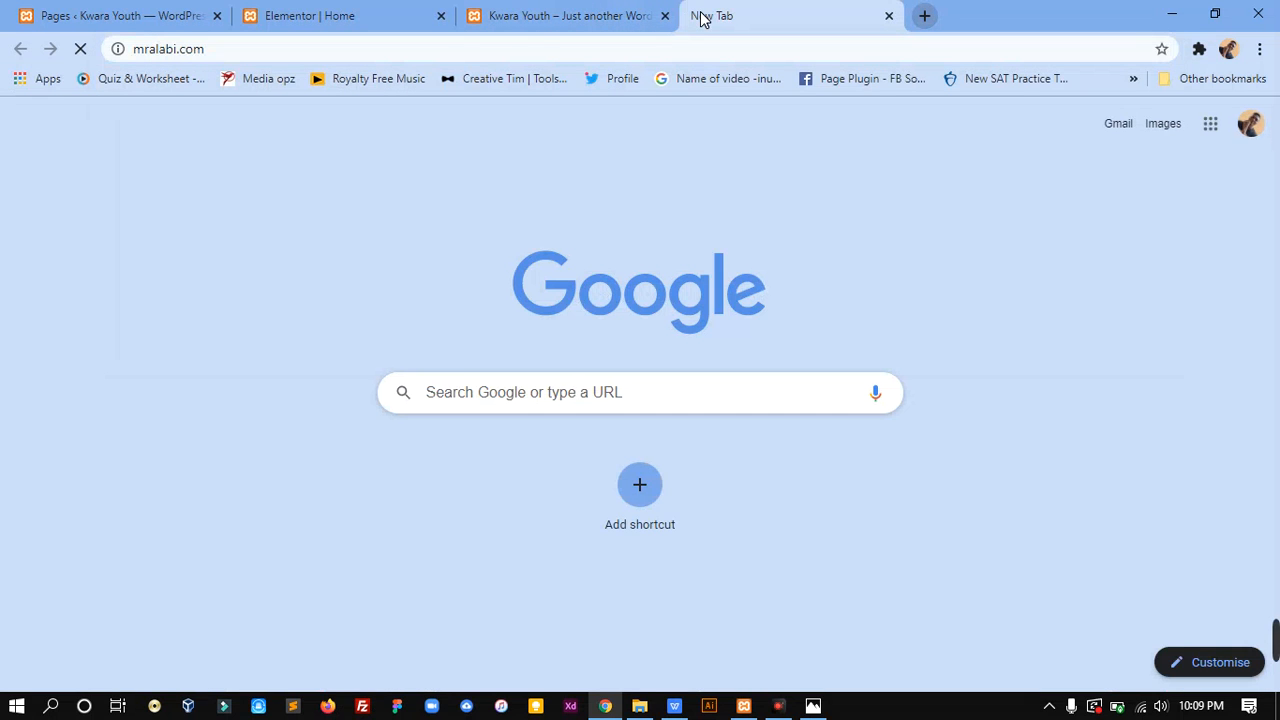
Return to the Elementor tab and delete the placeholder image beneath the Our Project heading
{"action": "left_click", "coordinate": [283, 8]}
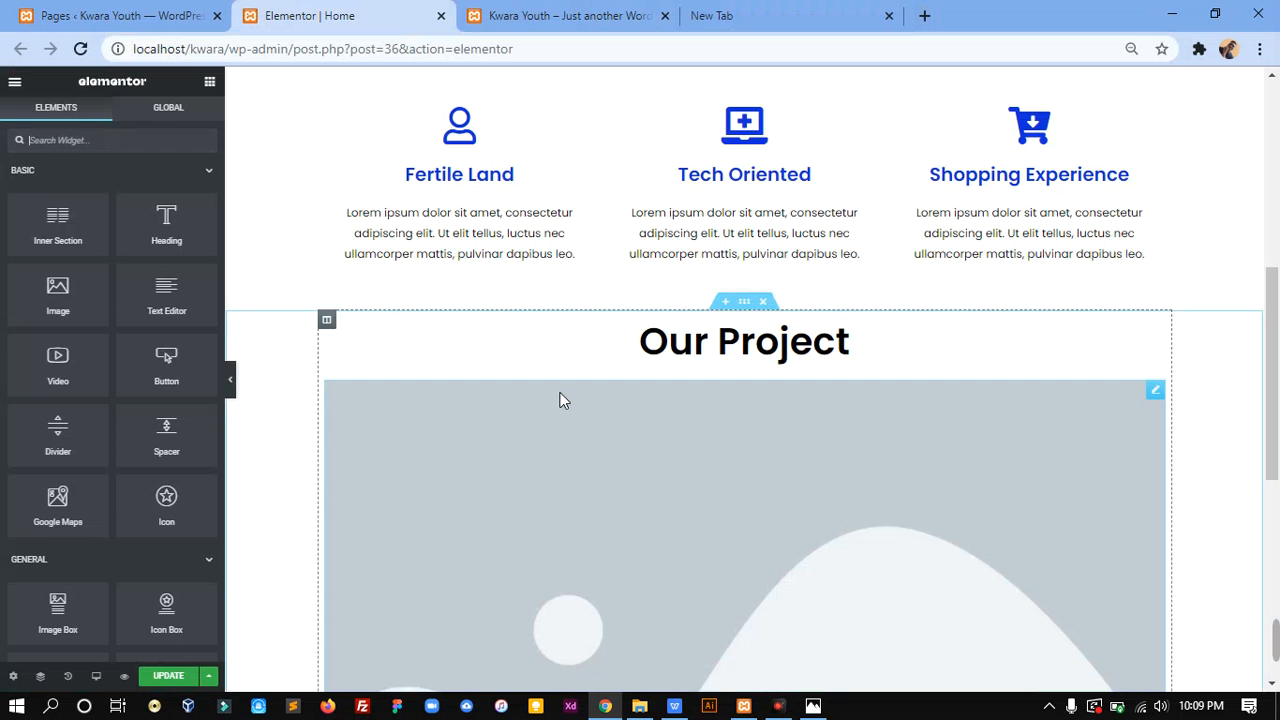
{"action": "right_click", "coordinate": [562, 395]}
{"action": "left_click", "coordinate": [610, 605]}
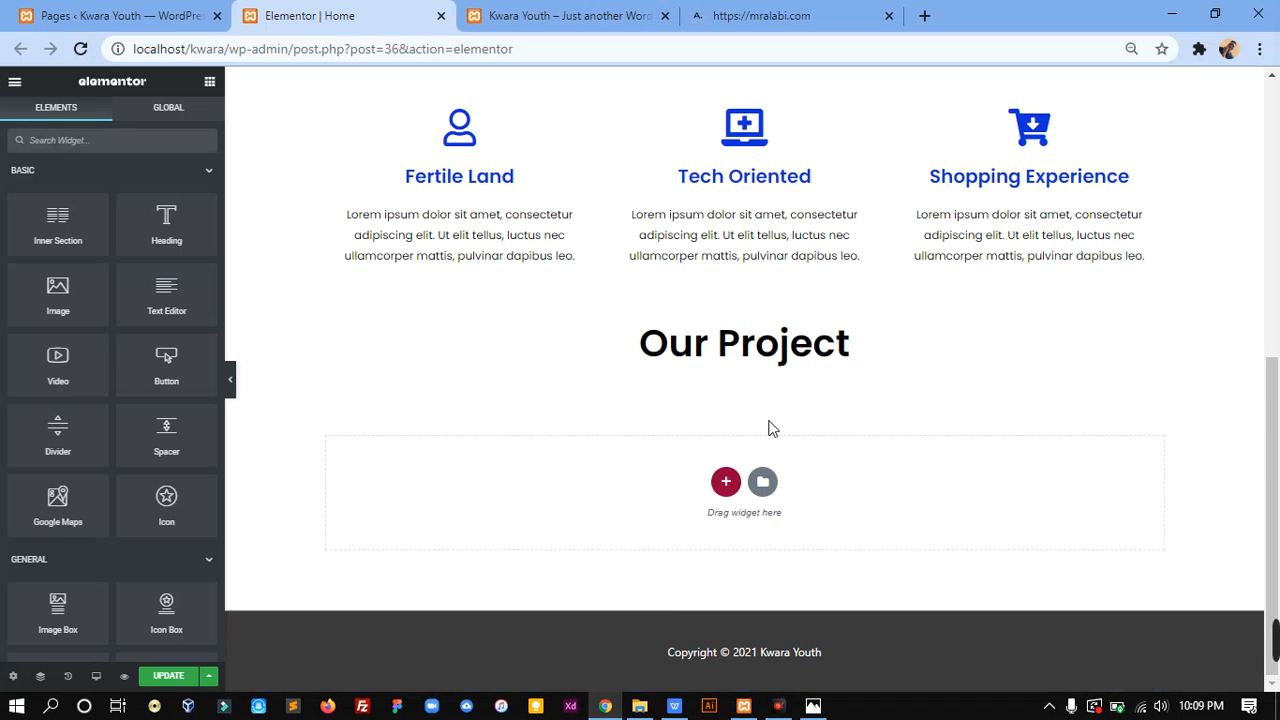
Switch to the mralabi.com tab and page through the My Projects carousel as a gallery example
{"action": "left_click", "coordinate": [856, 10]}
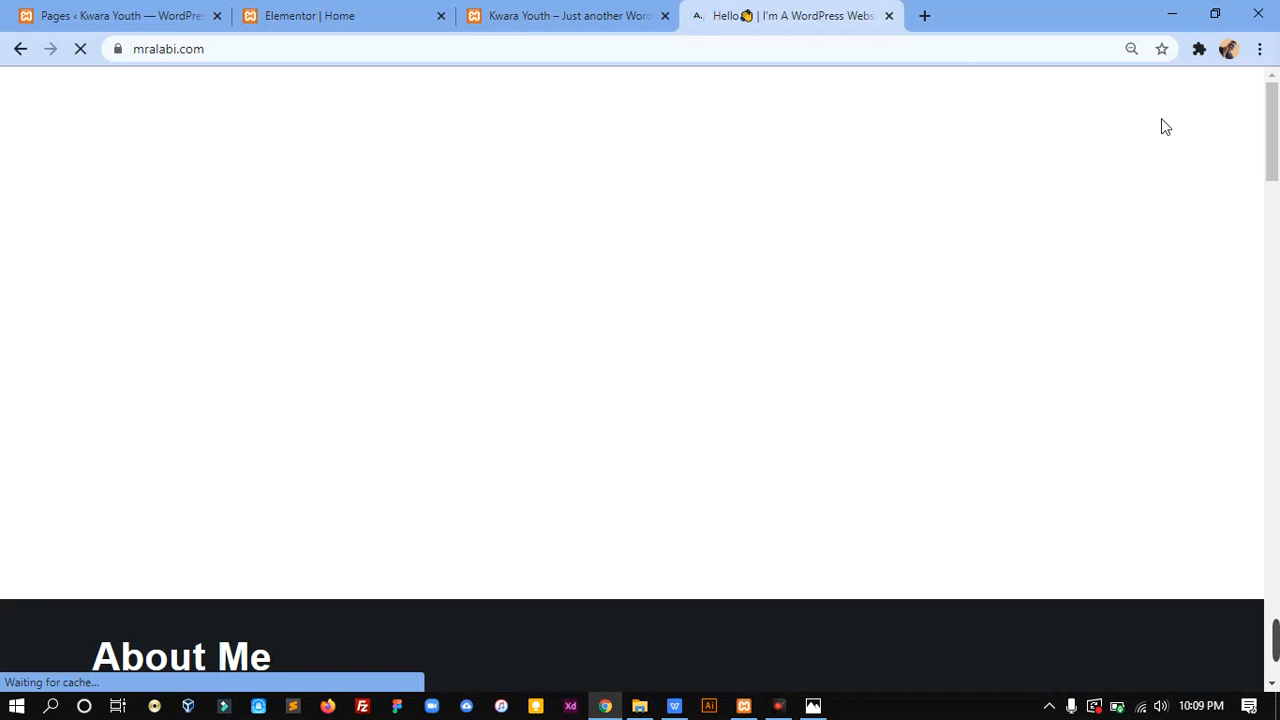
{"action": "left_click_drag", "start_coordinate": [1275, 130], "coordinate": [1275, 320]}
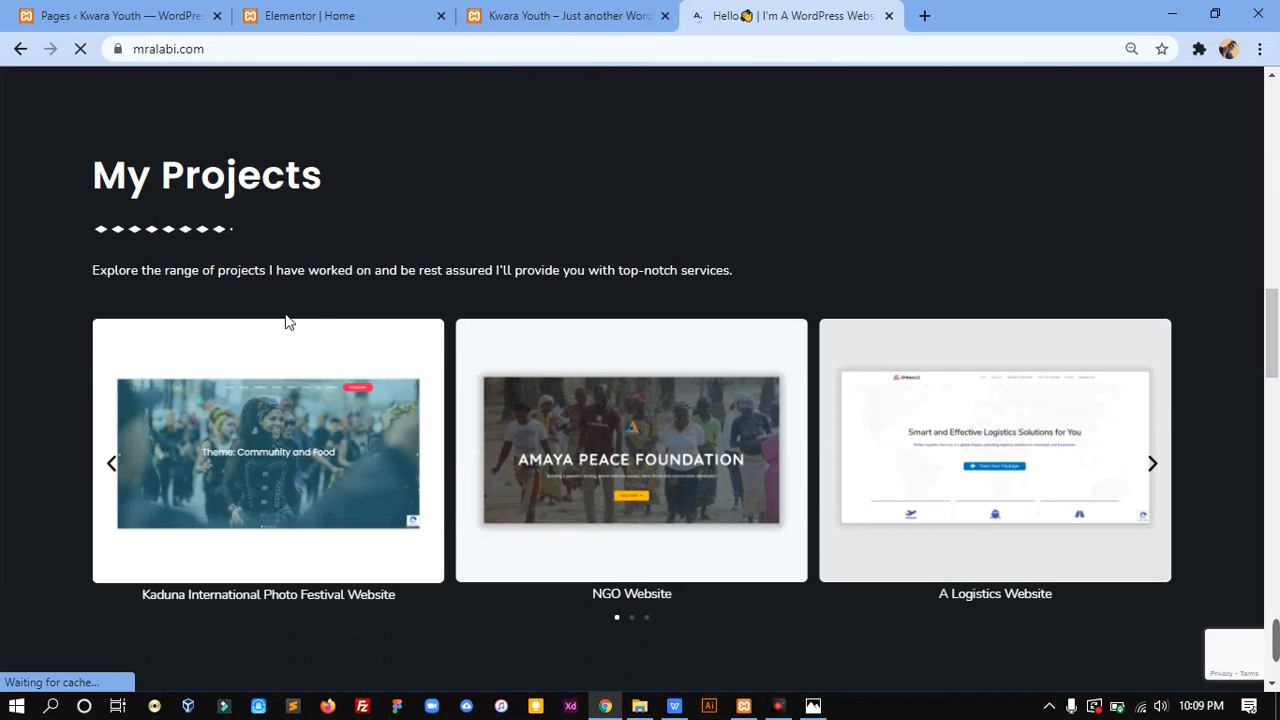
{"action": "left_click", "coordinate": [1155, 465]}
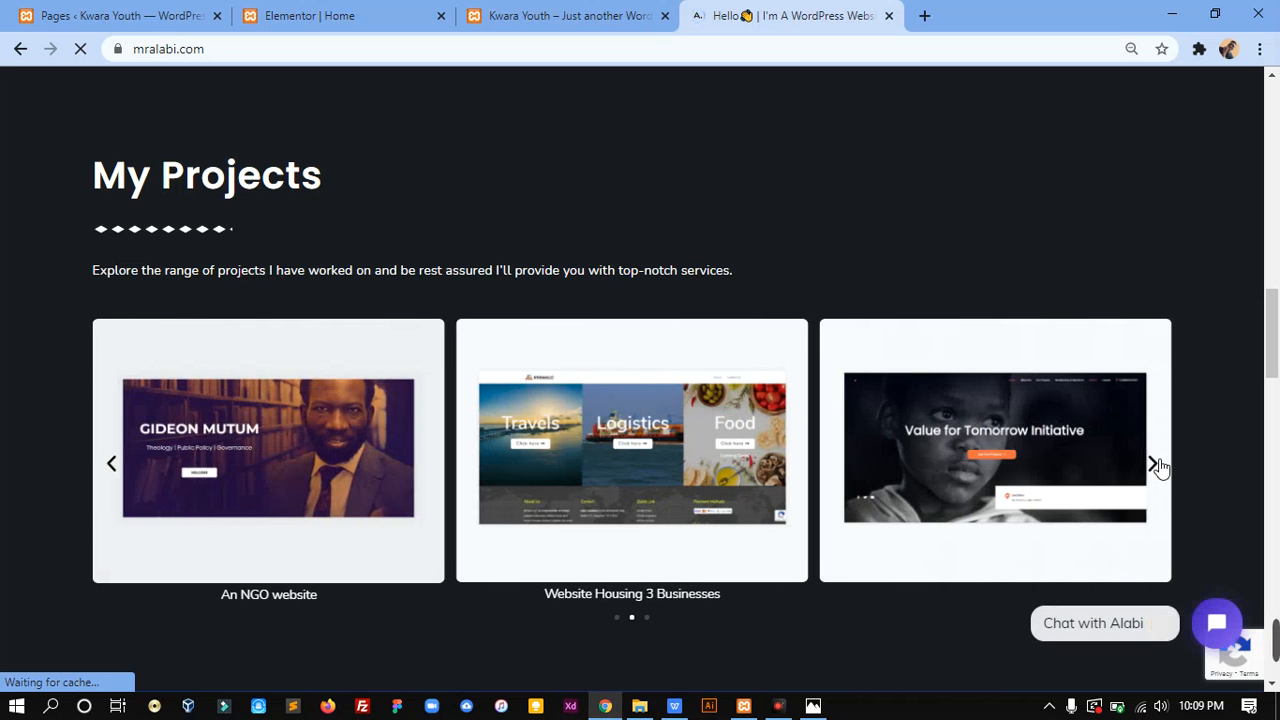
{"action": "left_click", "coordinate": [1155, 465]}
{"action": "left_click", "coordinate": [1155, 465]}
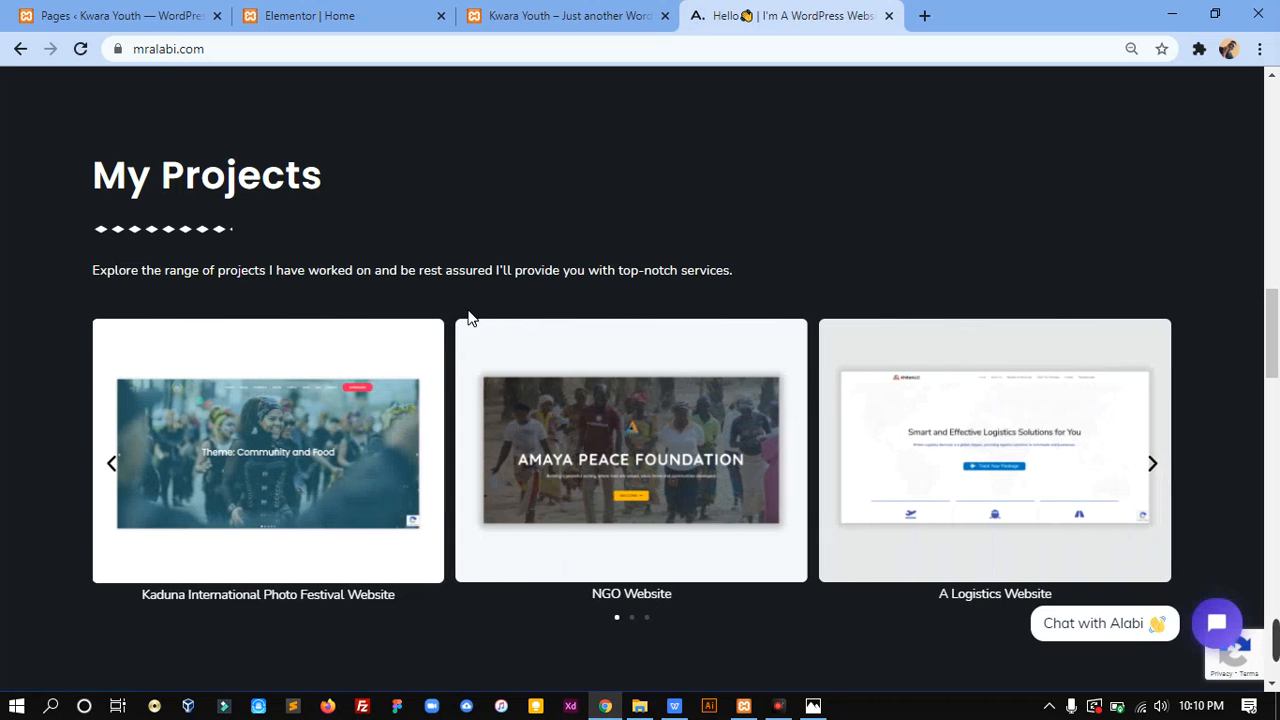
Preview the My Projects carousel in the developer tools' mobile view, page through its slides, and return to the desktop view
{"action": "key", "text": "ctrl+shift+i"}
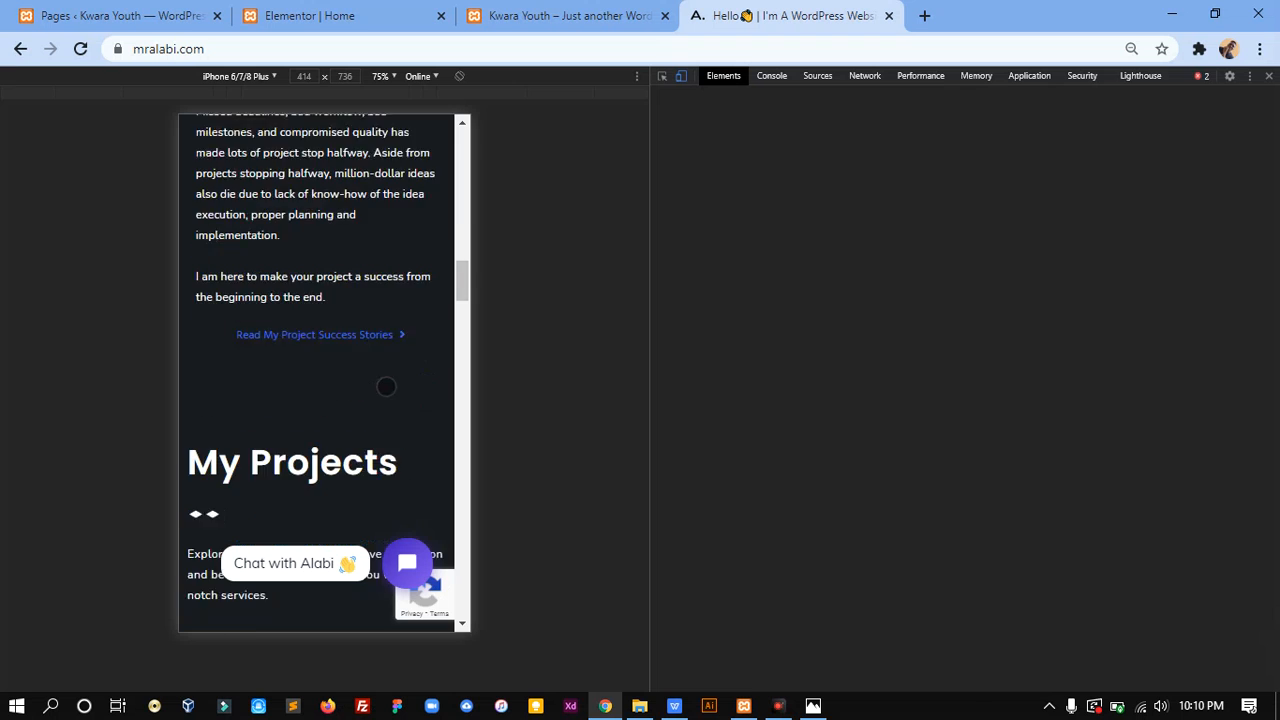
{"action": "scroll", "coordinate": [380, 382], "scroll_direction": "down", "scroll_amount": 2}
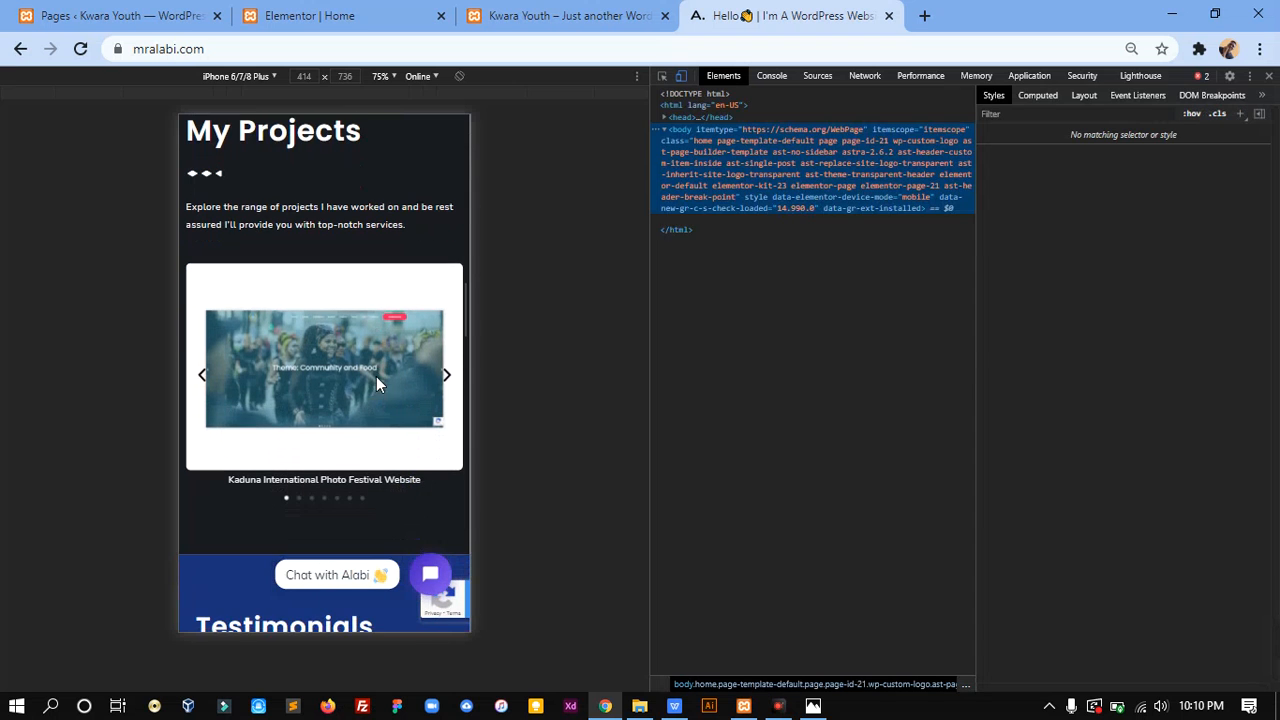
{"action": "left_click", "coordinate": [457, 382]}
{"action": "left_click", "coordinate": [457, 382]}
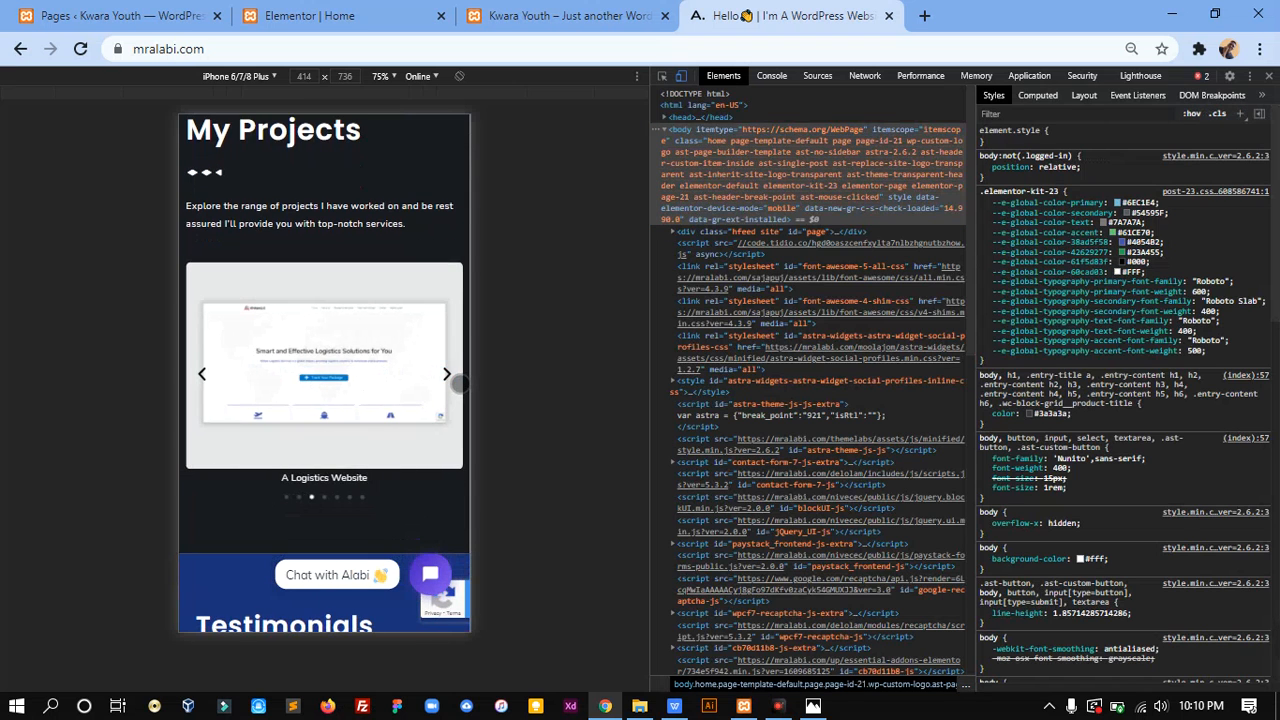
{"action": "key", "text": "F12"}
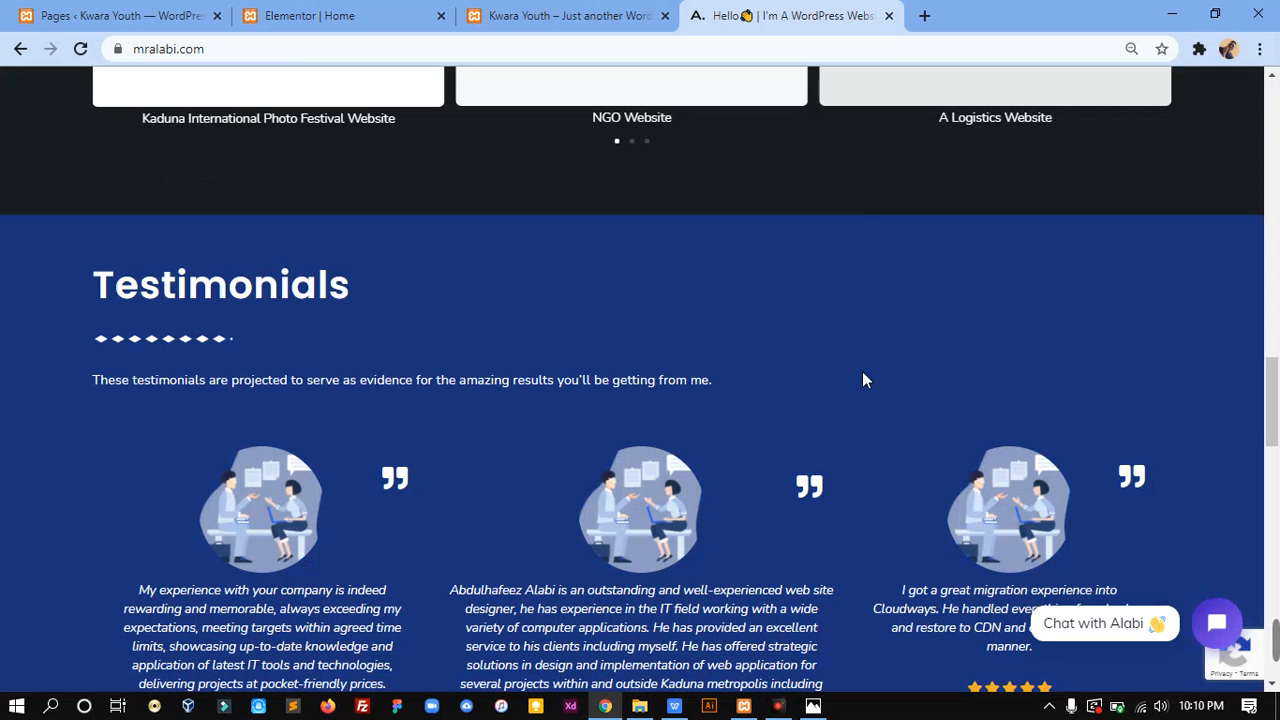
{"action": "scroll", "coordinate": [925, 288], "scroll_direction": "up", "scroll_amount": 4}
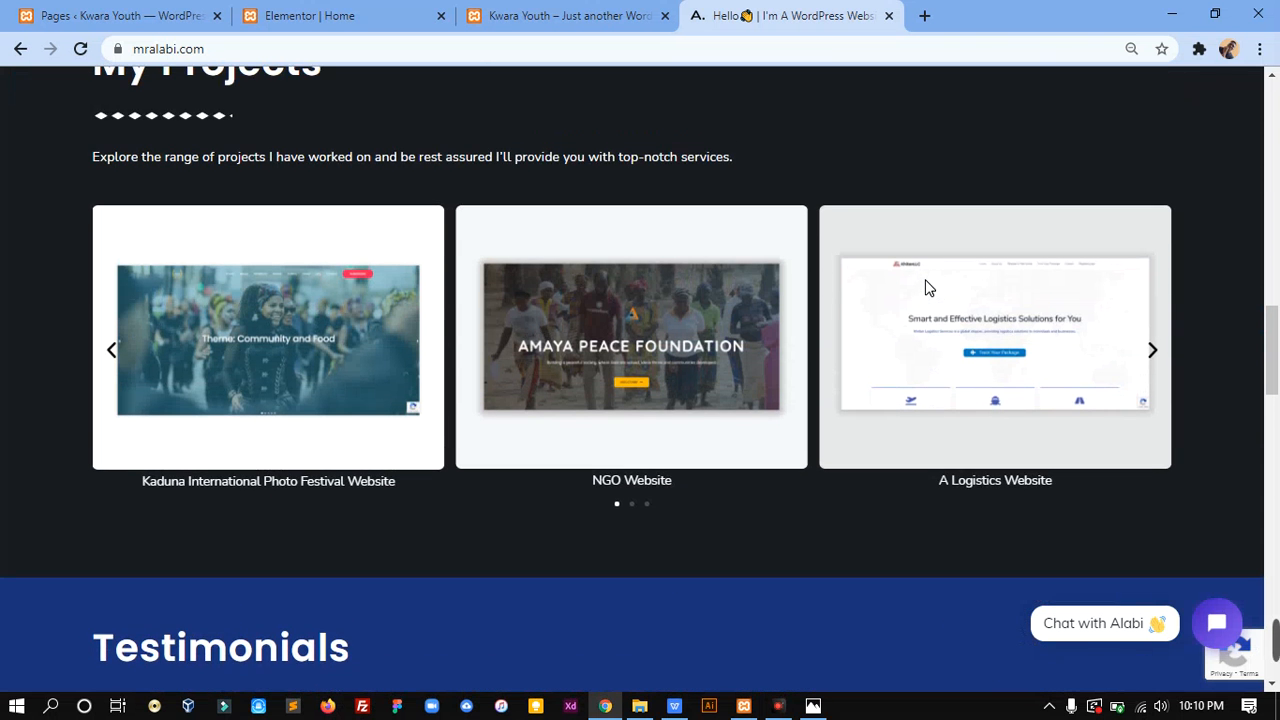
{"action": "scroll", "coordinate": [925, 288], "scroll_direction": "up", "scroll_amount": 1}
Return to the Elementor tab, search the widgets for "image" and place an Image Carousel beneath the Our Project heading
{"action": "left_click", "coordinate": [338, 12]}
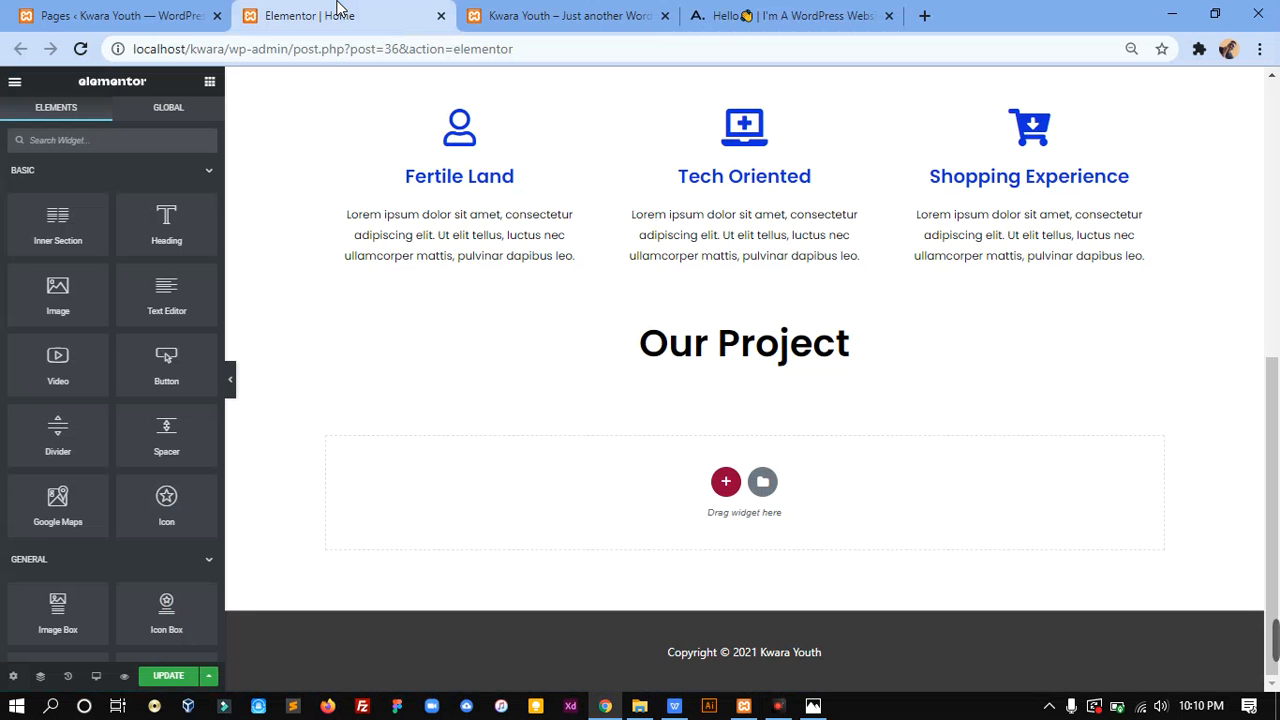
{"action": "key", "text": "XF86RFKill"}
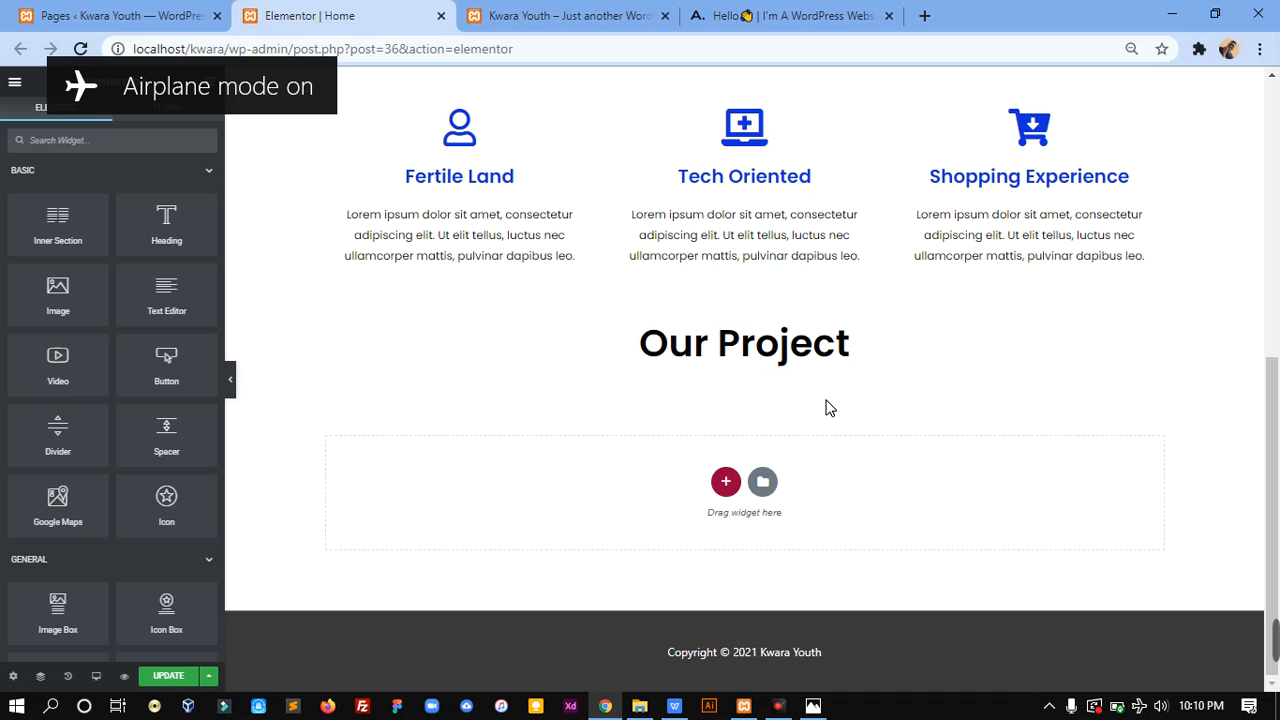
{"action": "left_click", "coordinate": [67, 141]}
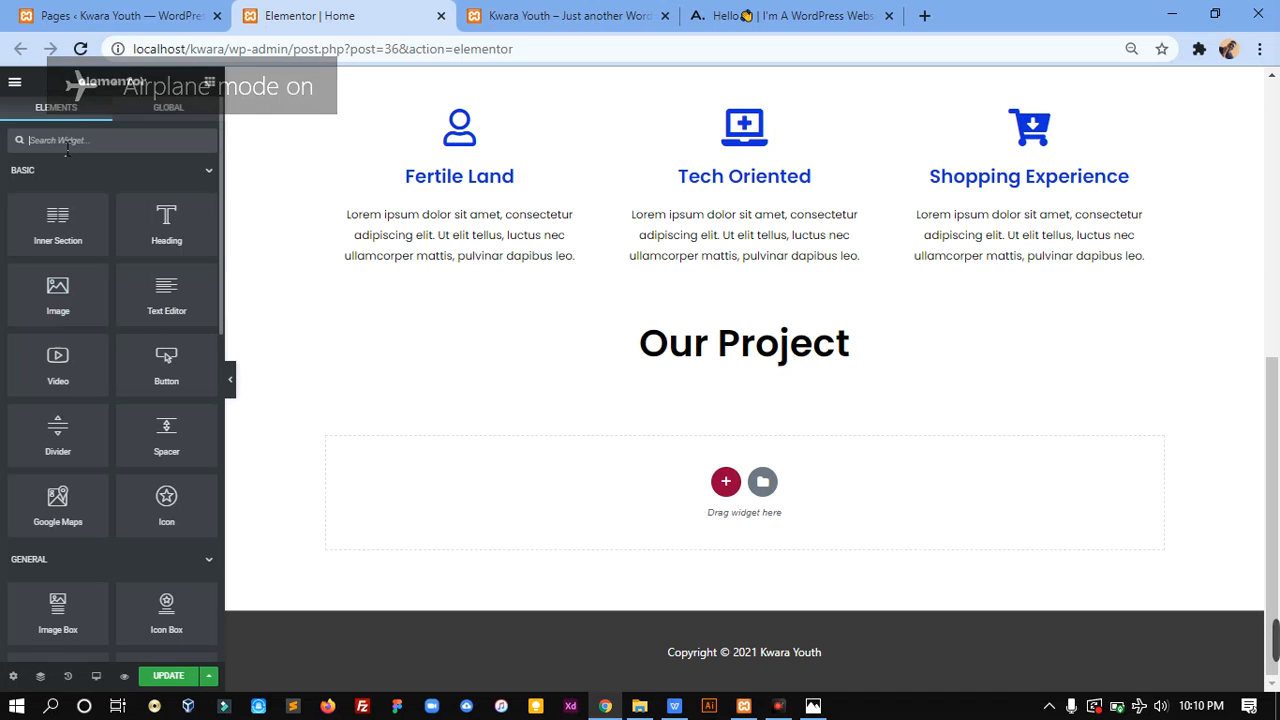
{"action": "type", "text": "image"}
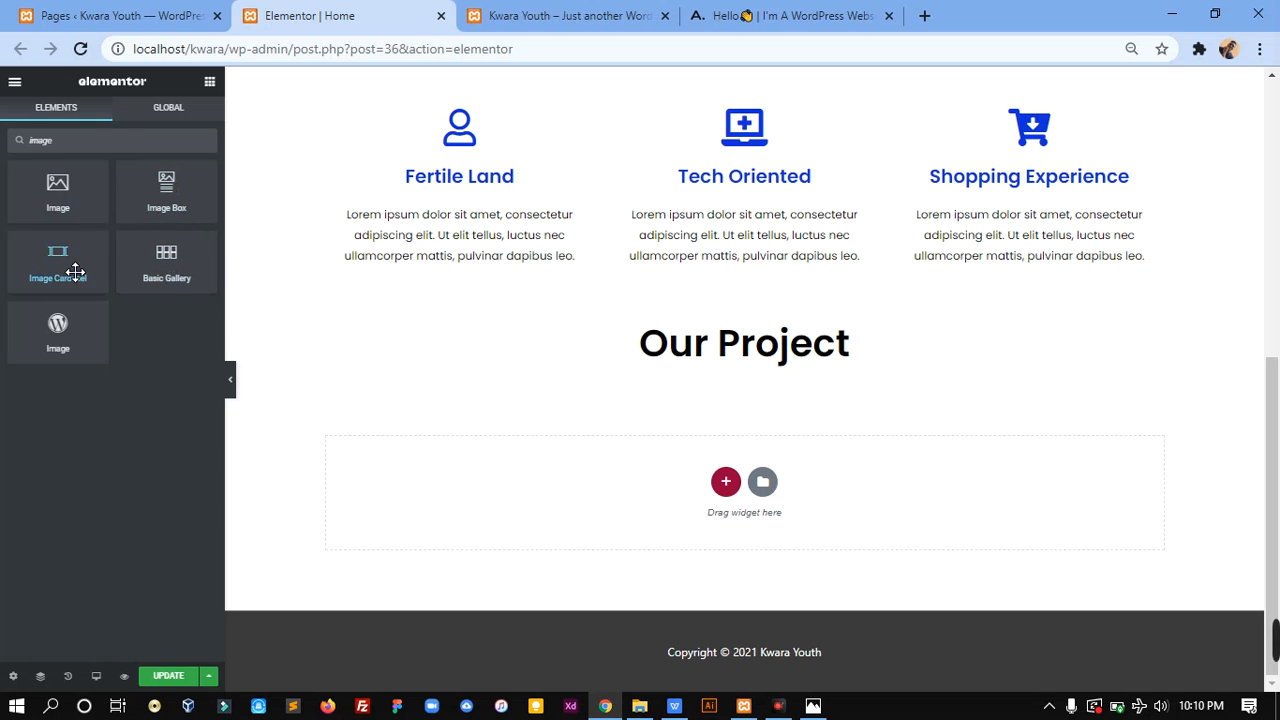
{"action": "left_click_drag", "start_coordinate": [75, 272], "coordinate": [738, 372]}
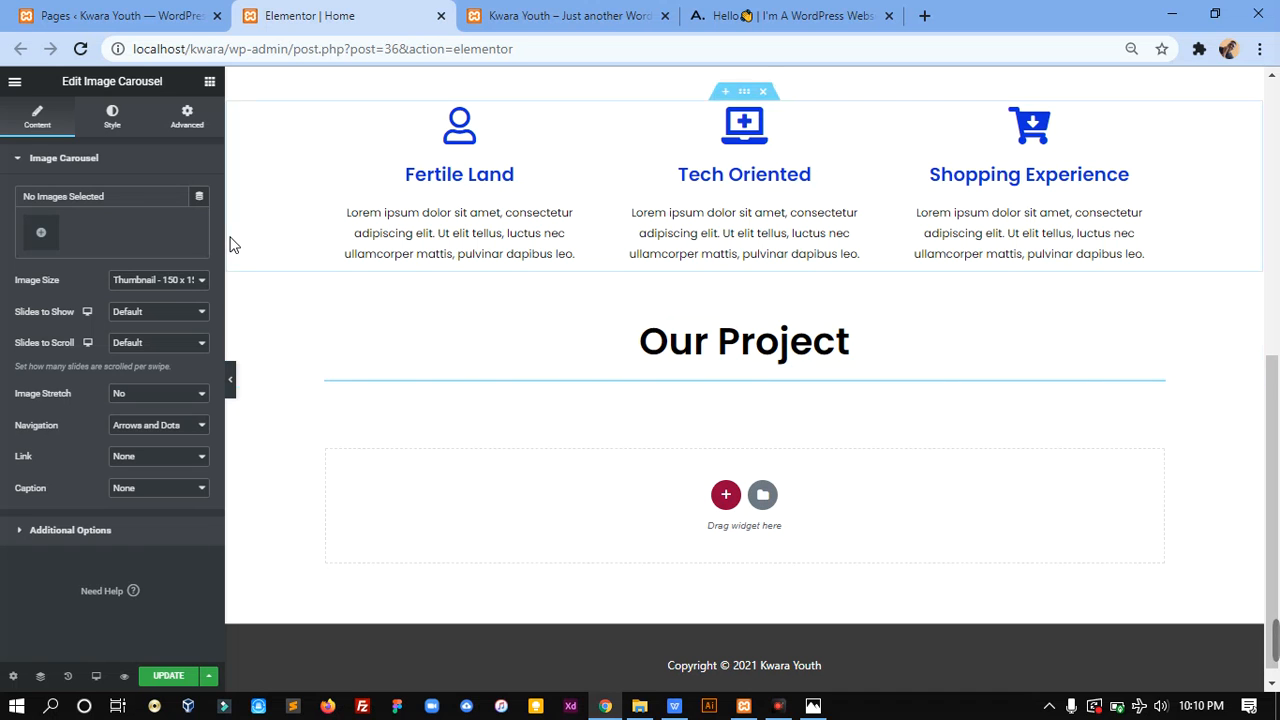
Create a new gallery for the carousel from the three photos of children using devices in the Media Library
{"action": "left_click", "coordinate": [42, 234]}
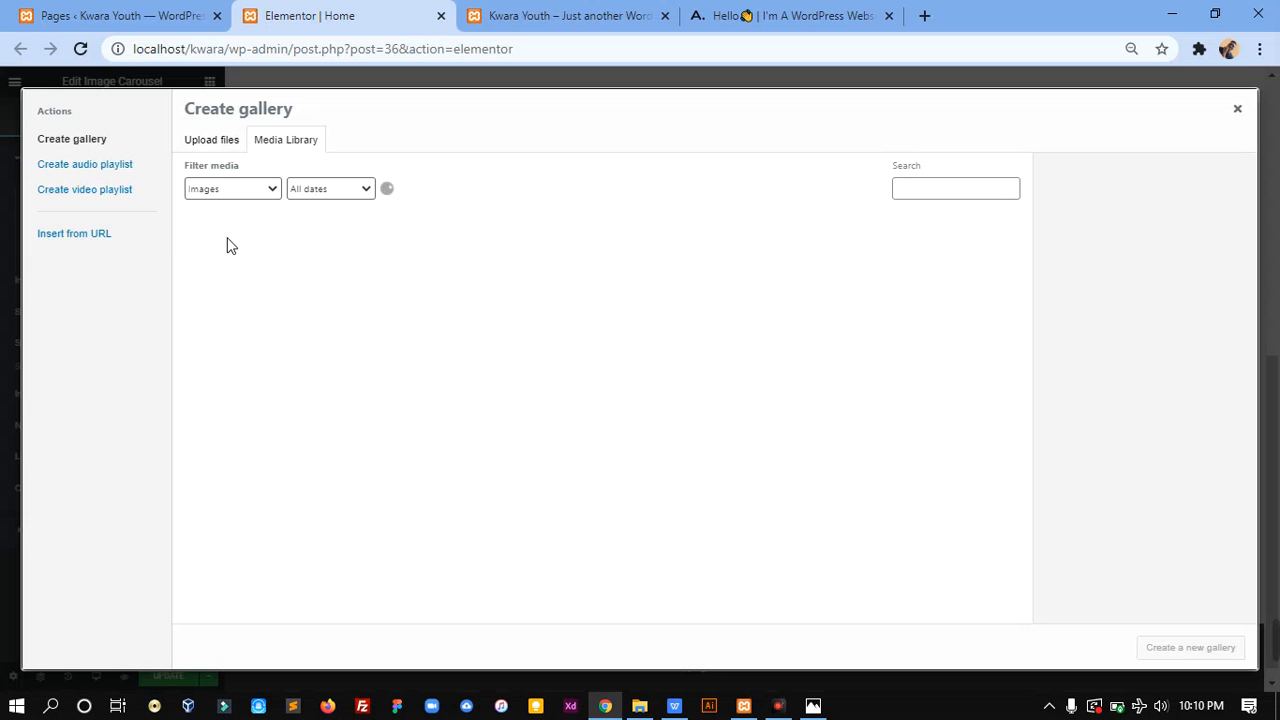
{"action": "left_click", "coordinate": [612, 258]}
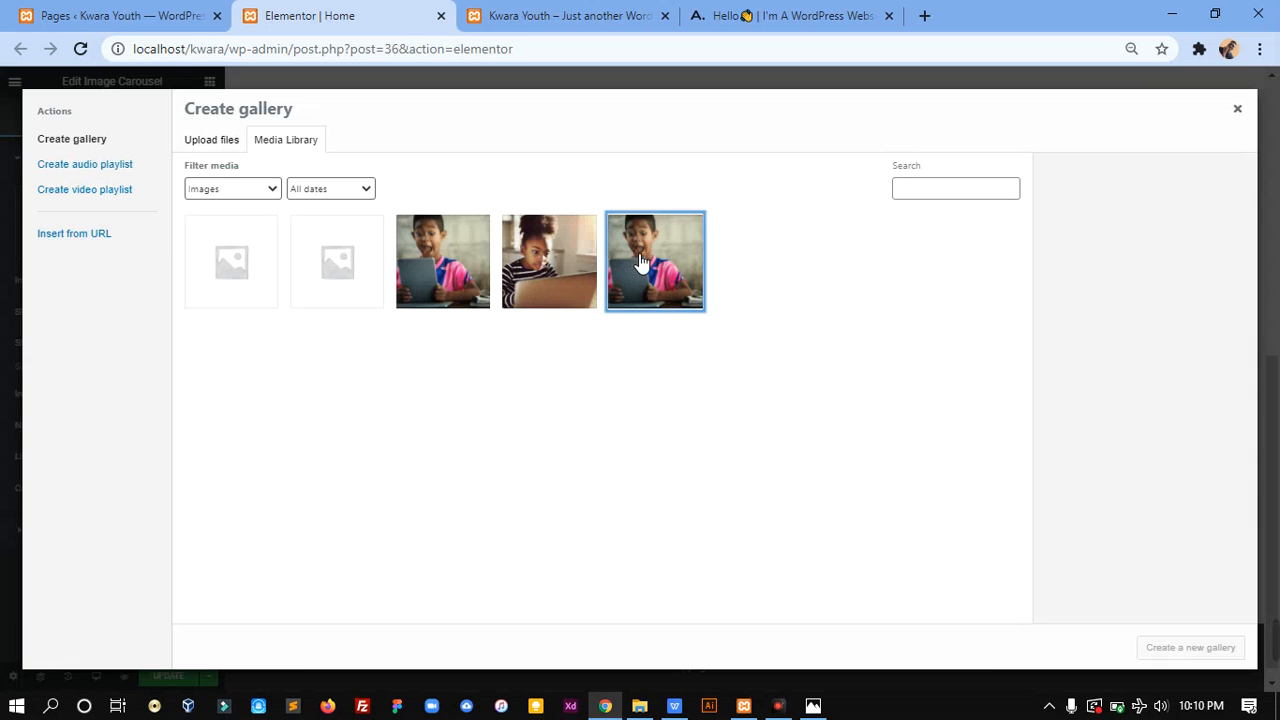
{"action": "left_click", "coordinate": [572, 266]}
{"action": "left_click", "coordinate": [477, 267]}
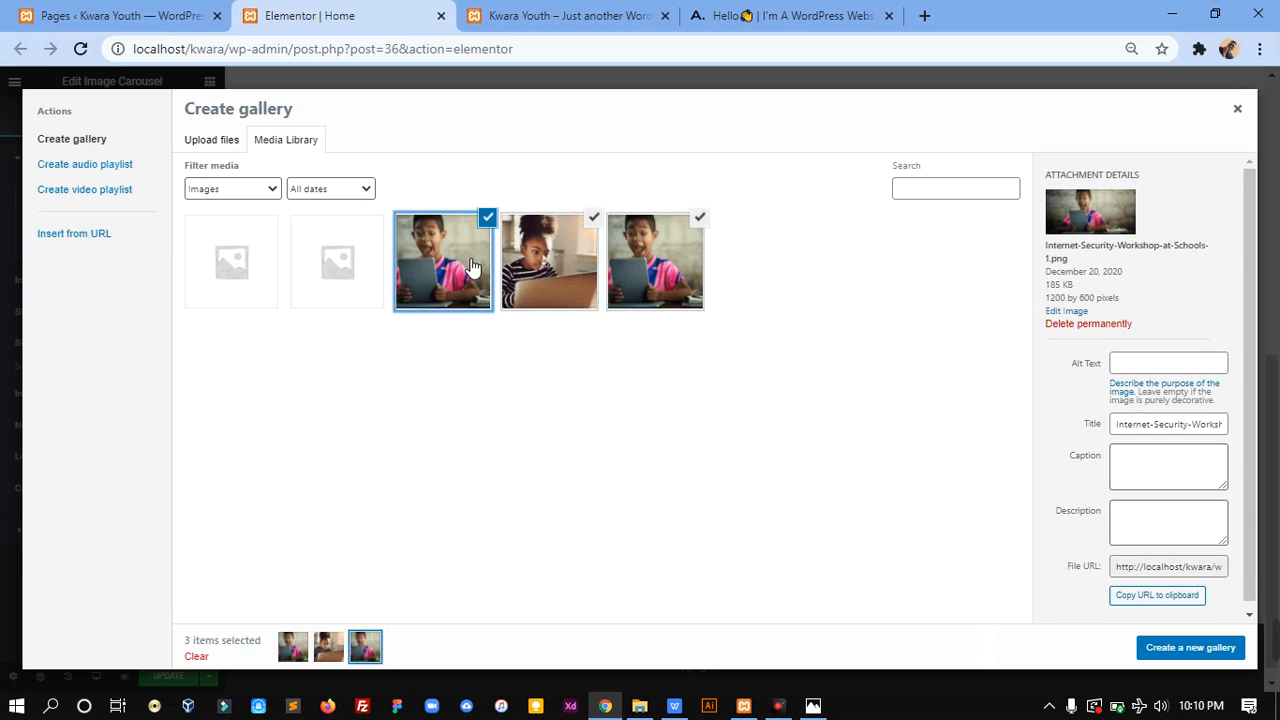
{"action": "left_click", "coordinate": [1190, 650]}
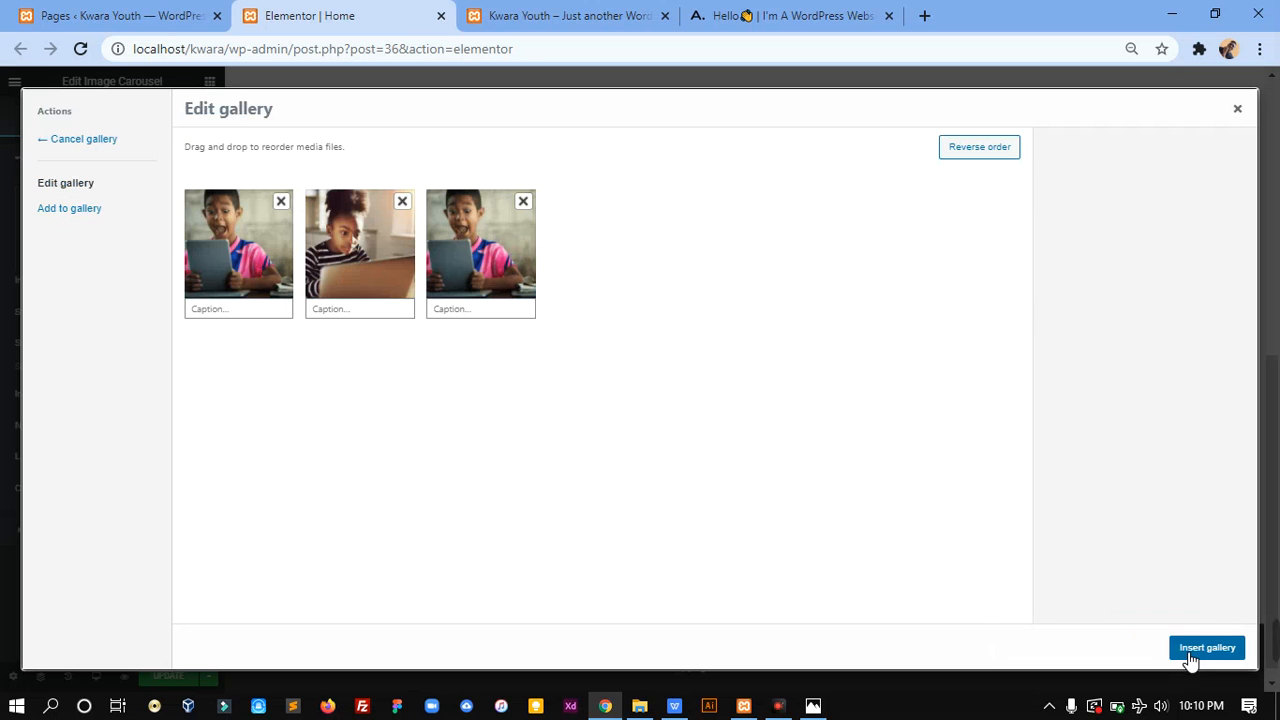
Caption the gallery images "A Boy Surprised", "A Lady Pressing her Keyboard" and "Using the Table" in order
{"action": "left_click", "coordinate": [227, 317]}
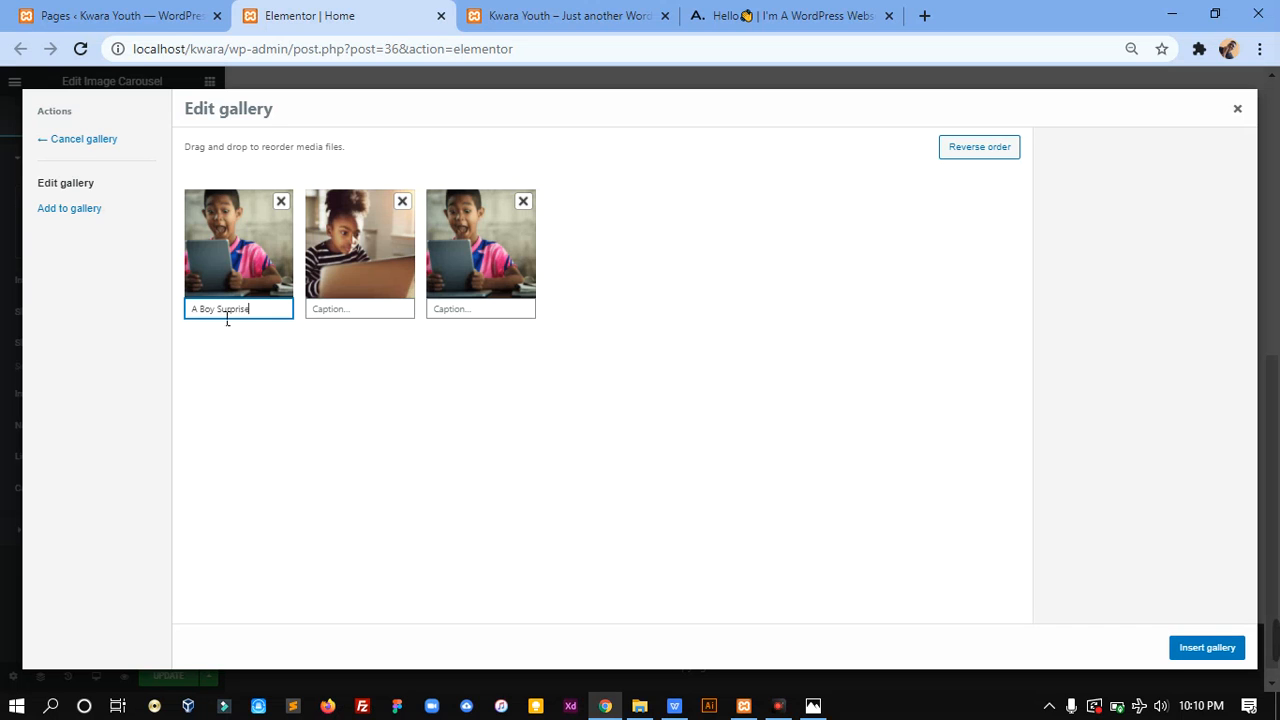
{"action": "left_click", "coordinate": [351, 312]}
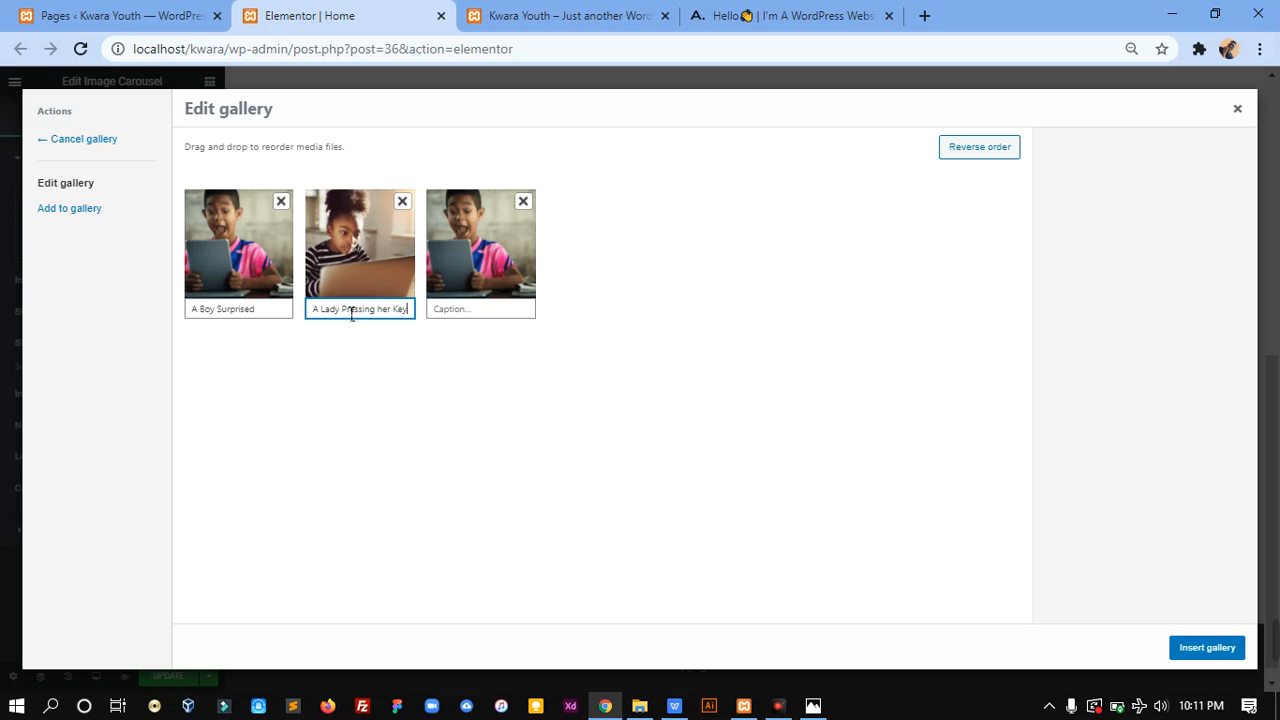
{"action": "type", "text": "board"}
{"action": "left_click", "coordinate": [459, 314]}
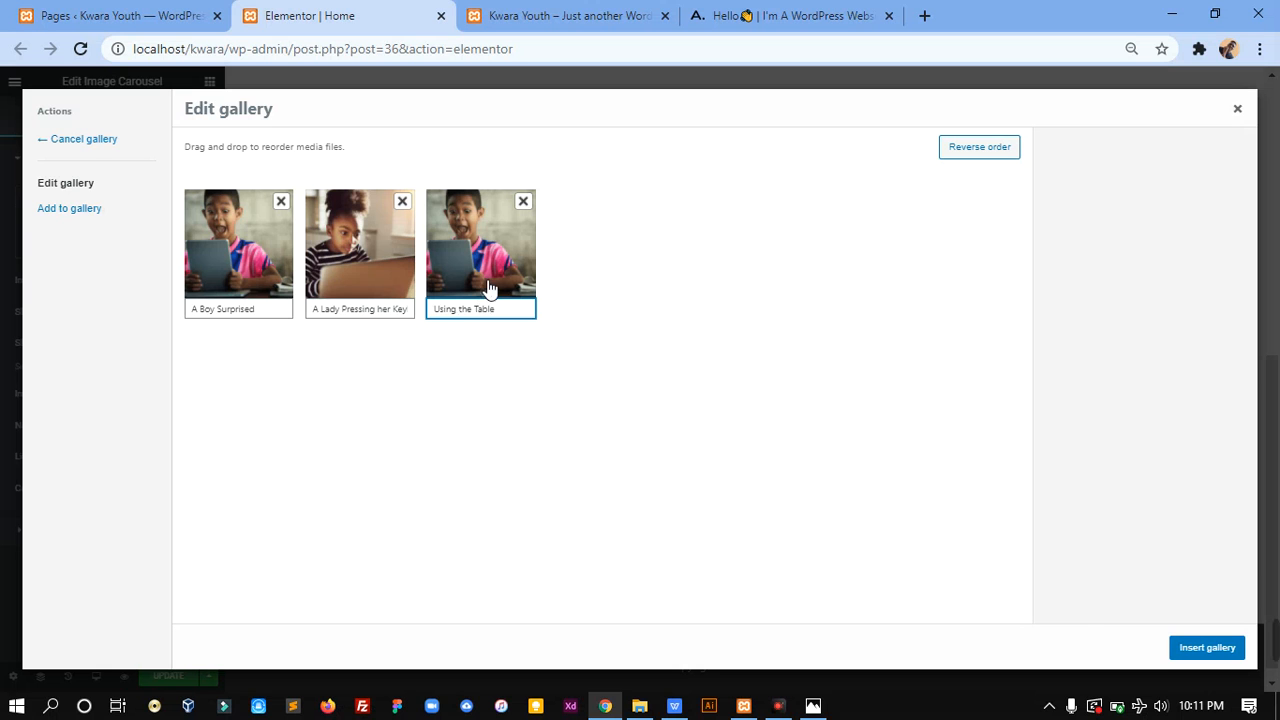
Check how captions appear under the My Projects slides in the mralabi.com tab, and return to the Elementor tab
{"action": "left_click", "coordinate": [829, 12]}
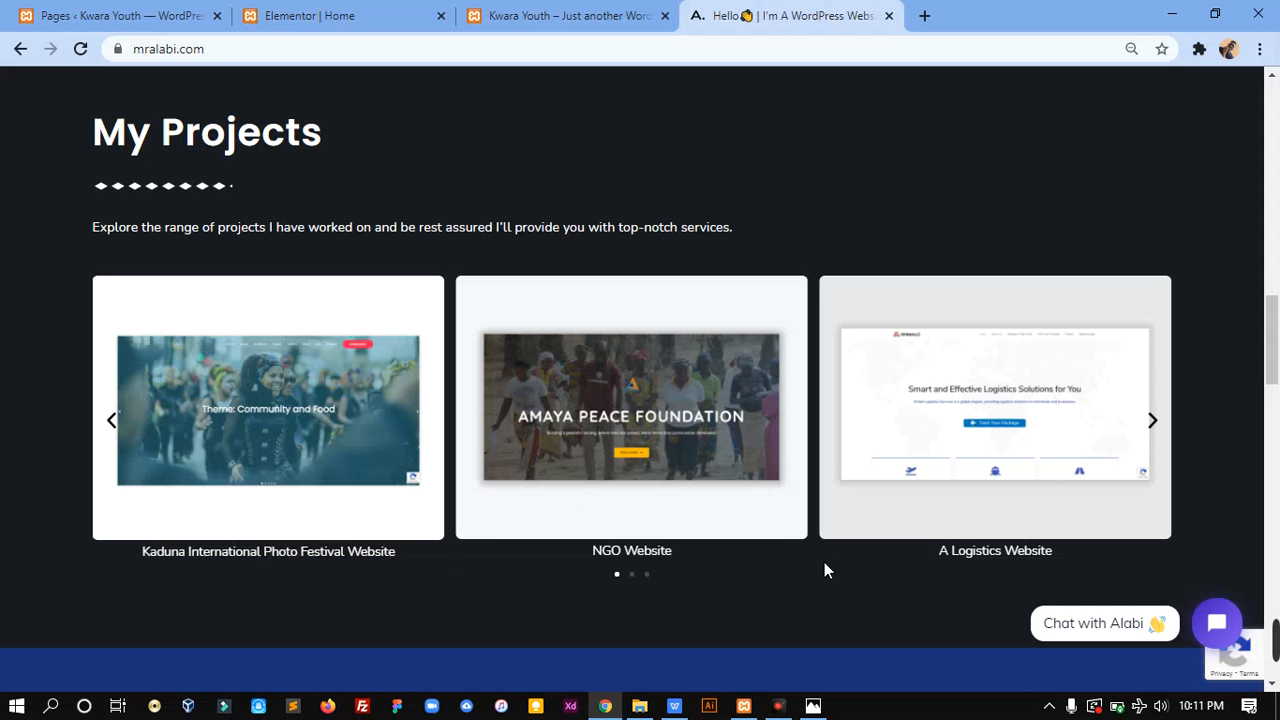
{"action": "left_click", "coordinate": [1153, 421]}
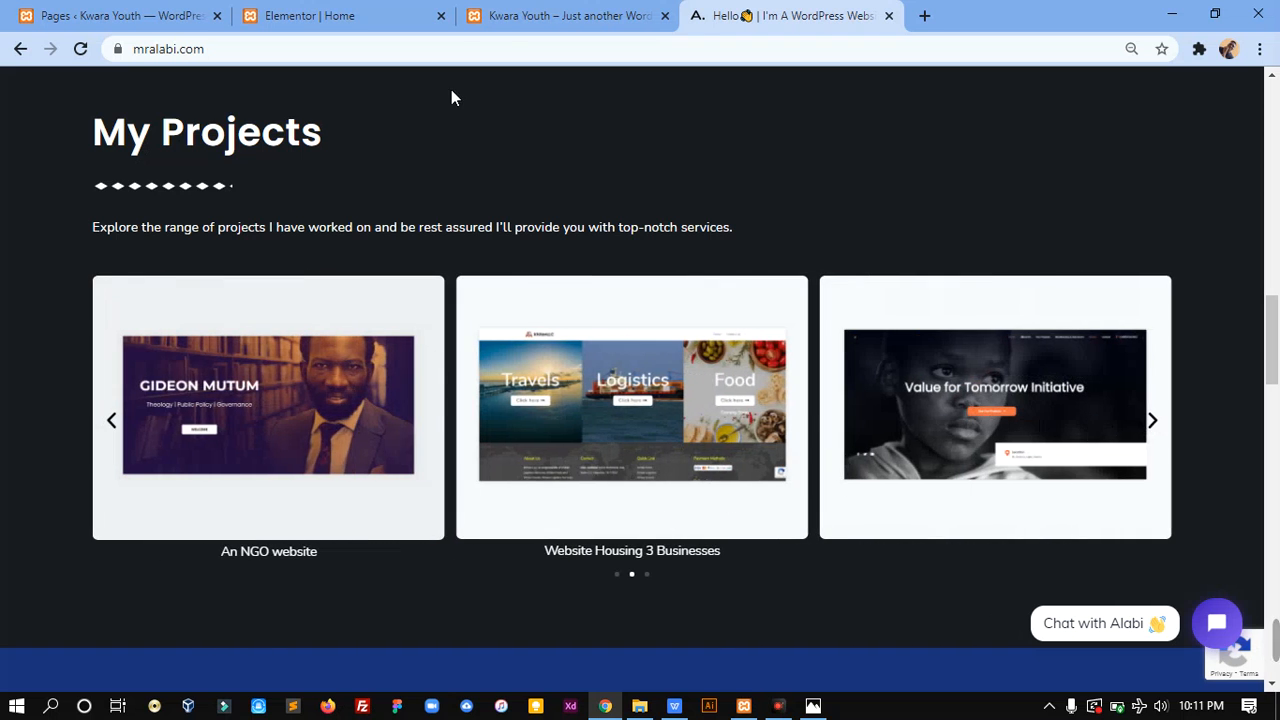
{"action": "left_click", "coordinate": [343, 14]}
{"action": "left_click", "coordinate": [765, 12]}
{"action": "left_click", "coordinate": [345, 12]}
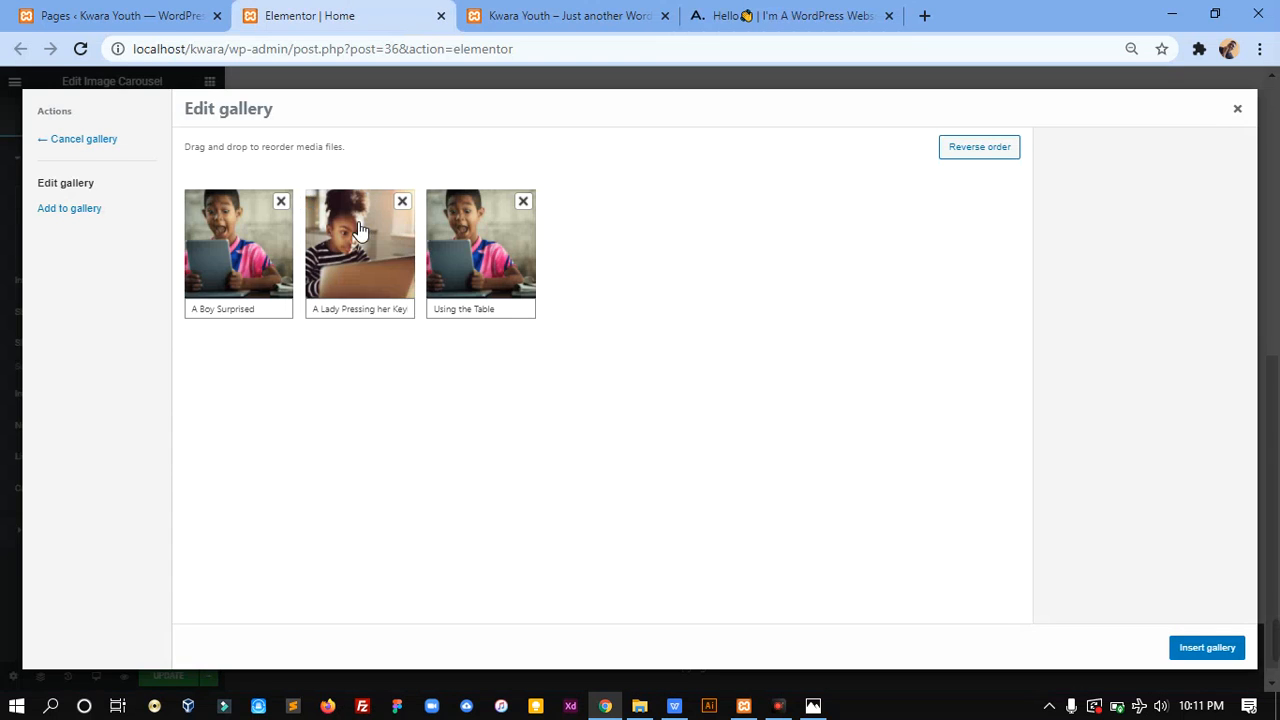
Insert the captioned gallery into the Image Carousel and compare it with the My Projects carousel on mralabi.com
{"action": "left_click", "coordinate": [1205, 648]}
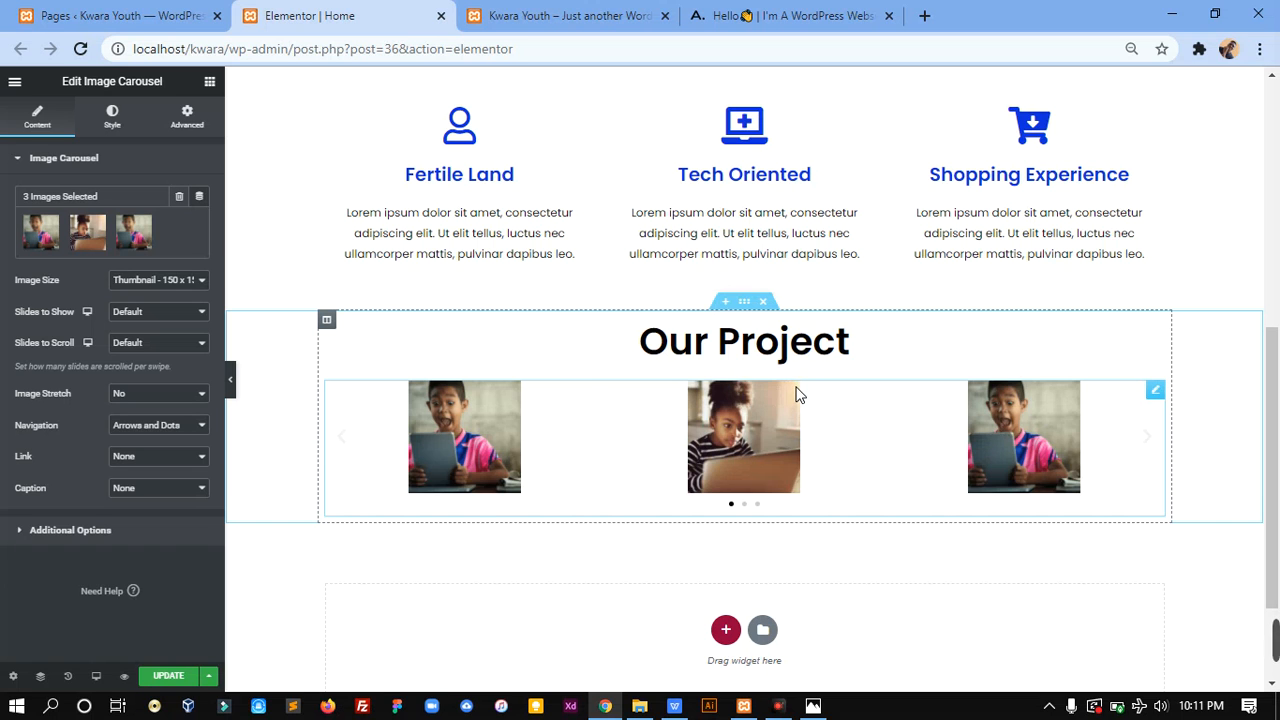
{"action": "left_click", "coordinate": [805, 15]}
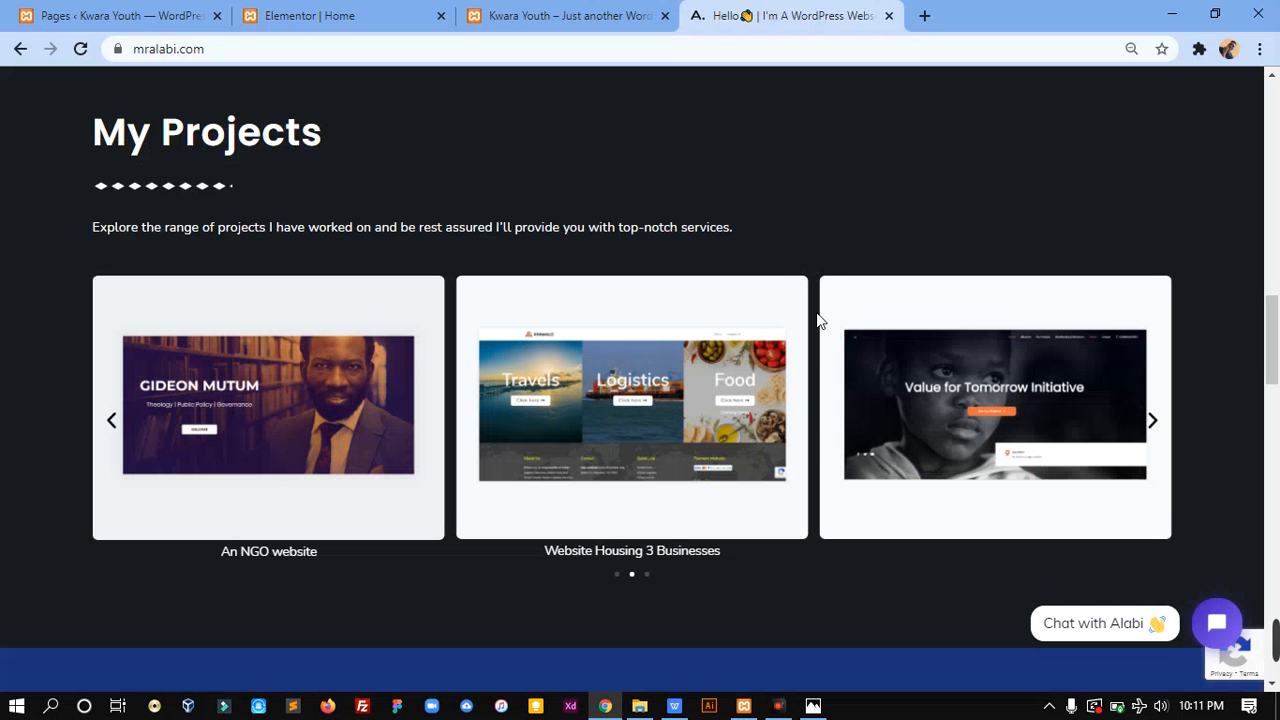
{"action": "left_click", "coordinate": [318, 16]}
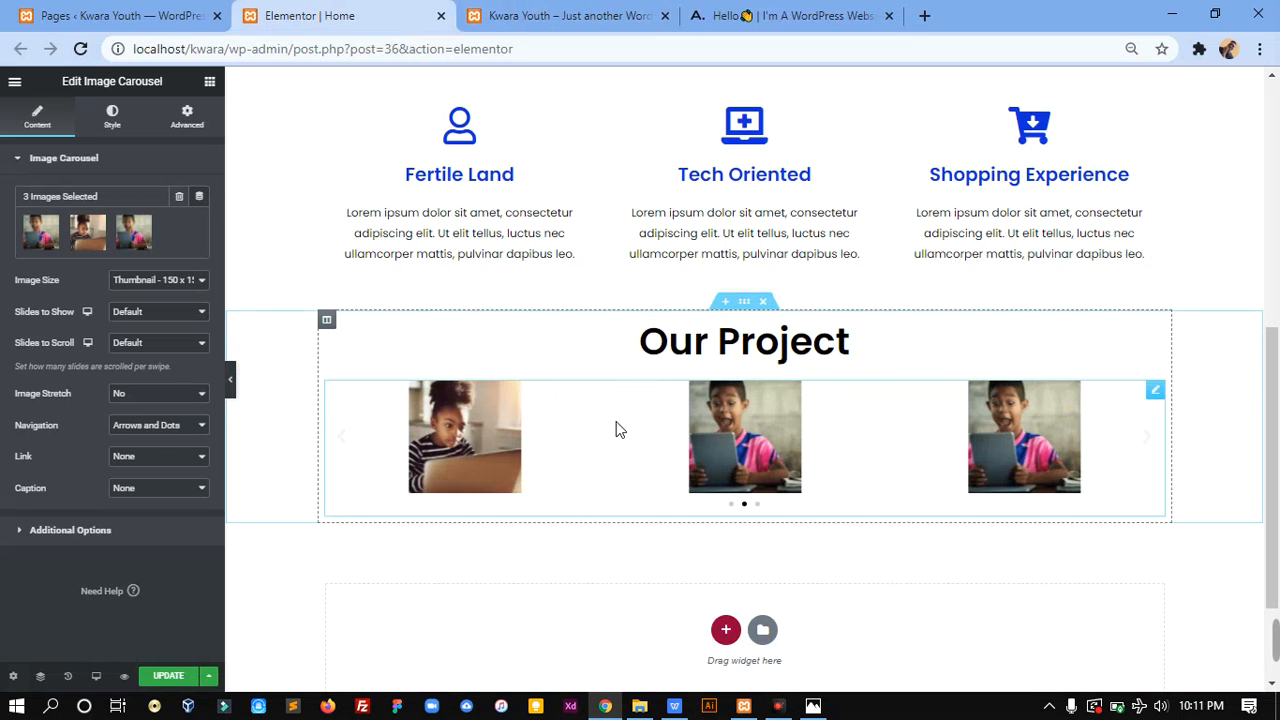
Try the Medium, Large and 2048x2048 image sizes for the carousel and settle on Full
{"action": "left_click", "coordinate": [195, 281]}
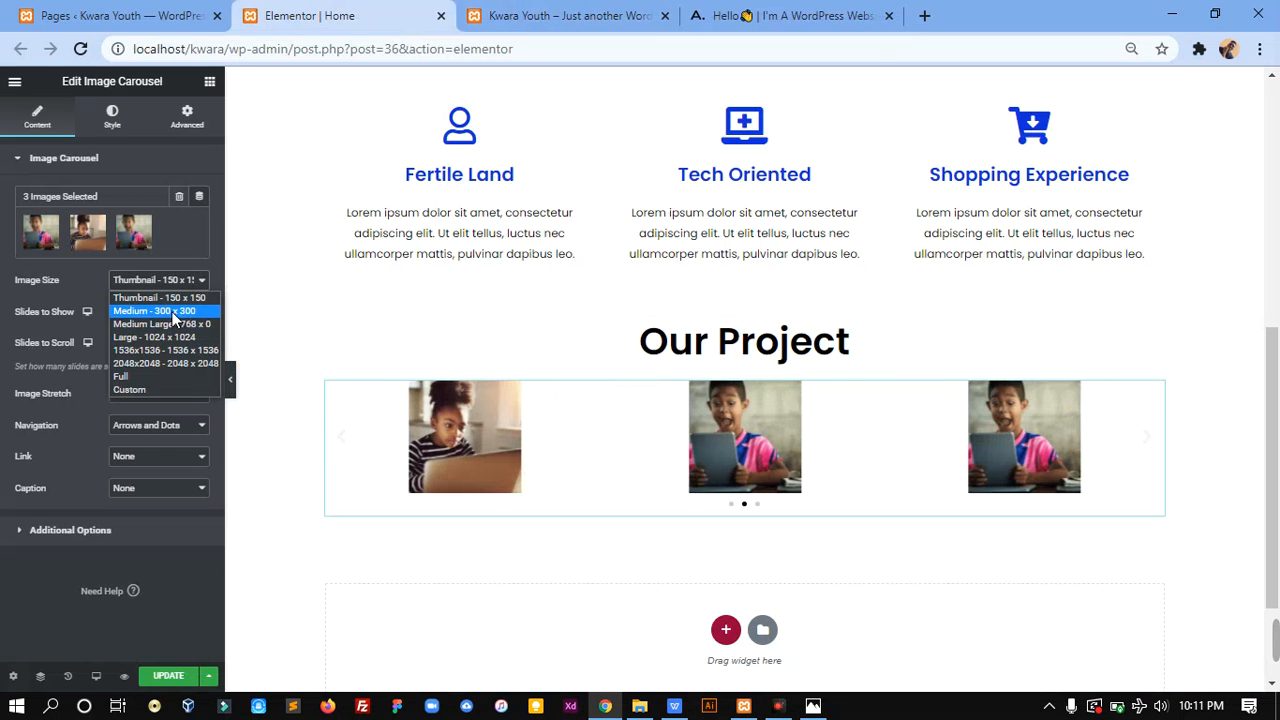
{"action": "left_click", "coordinate": [182, 380]}
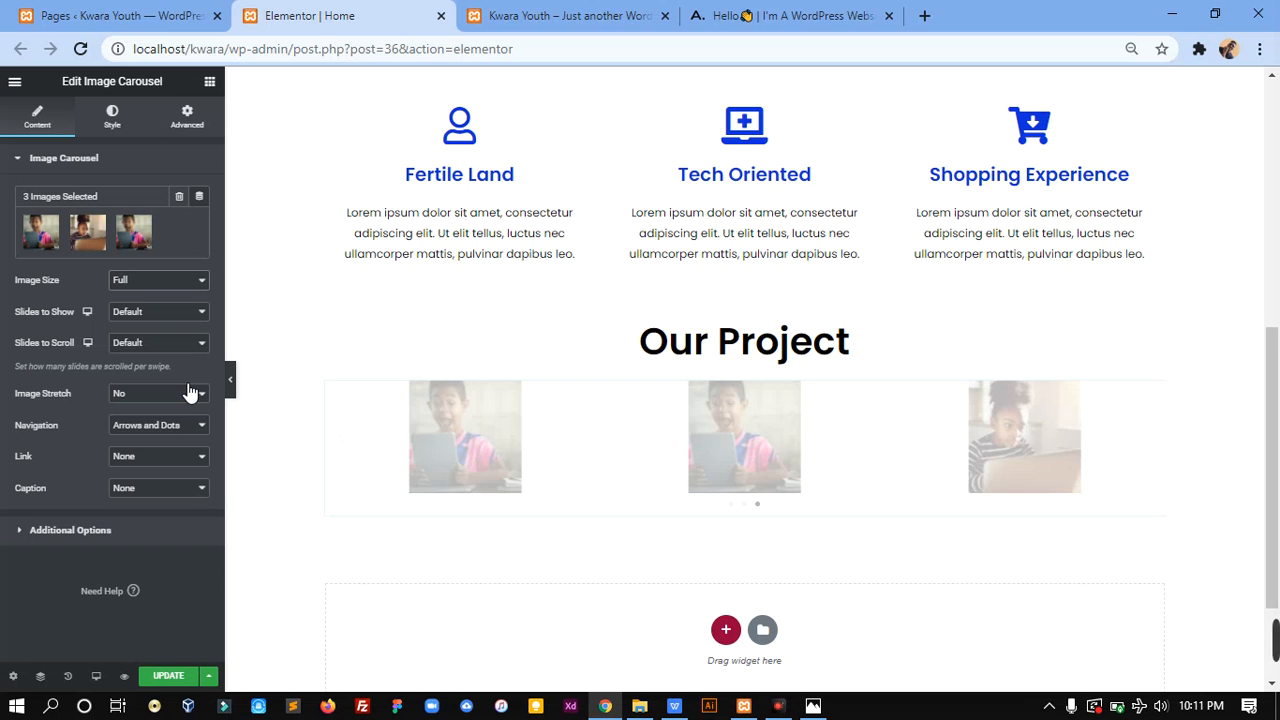
{"action": "left_click", "coordinate": [176, 283]}
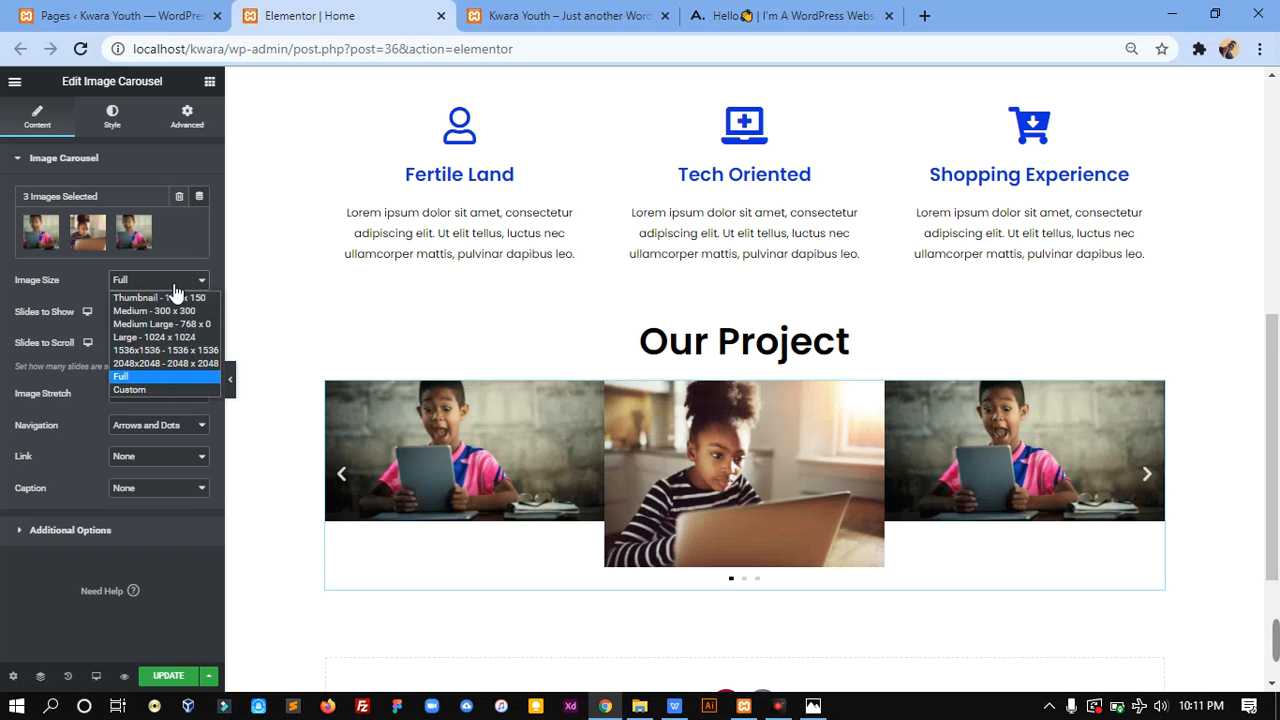
{"action": "left_click", "coordinate": [175, 316]}
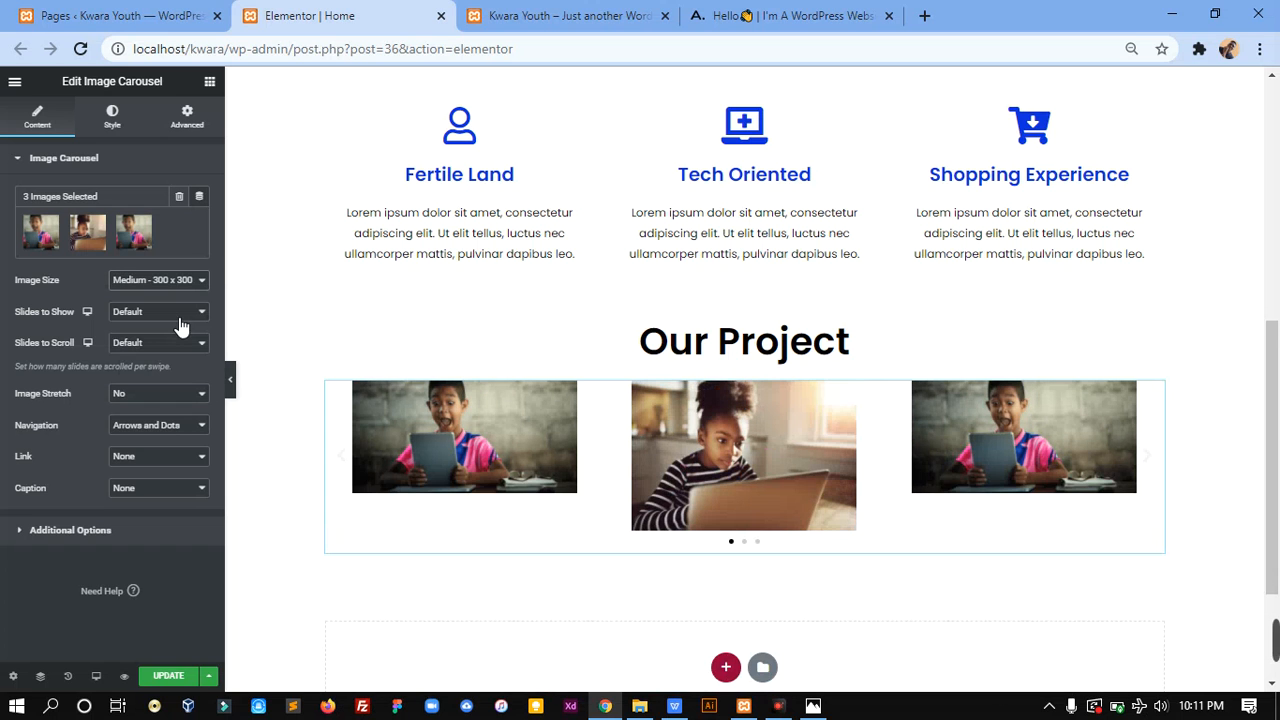
{"action": "left_click", "coordinate": [160, 282]}
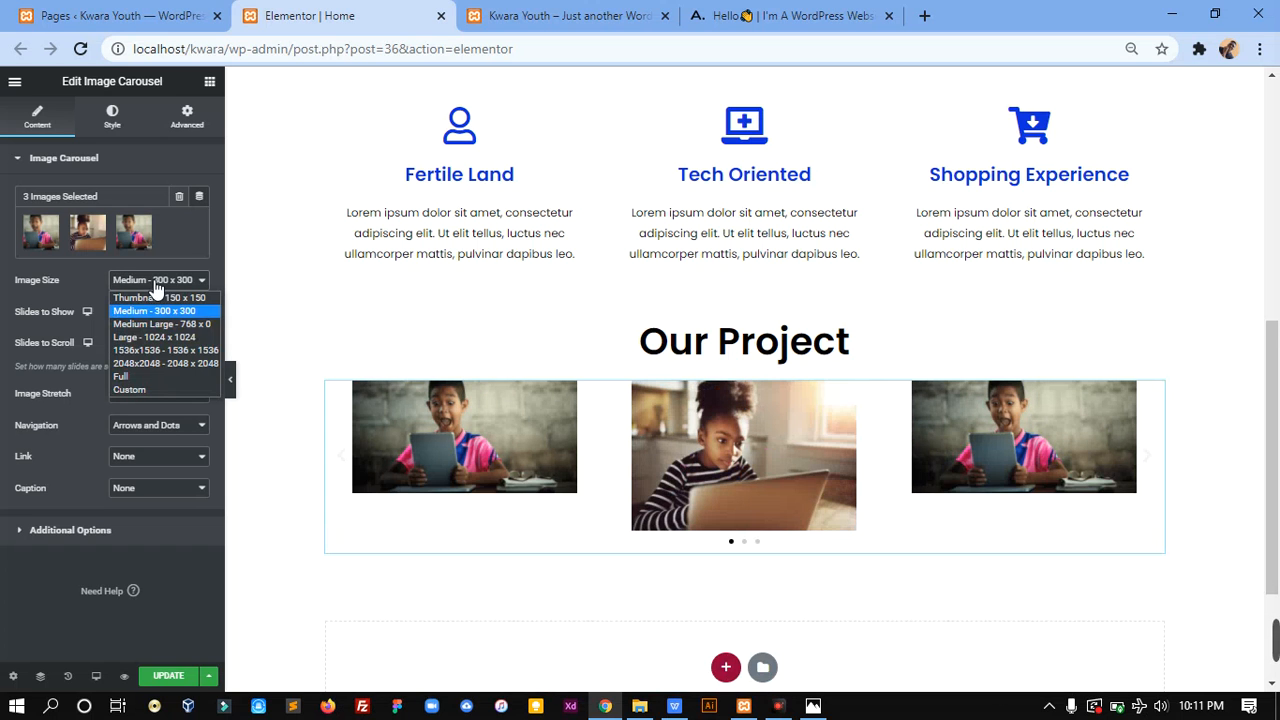
{"action": "left_click", "coordinate": [166, 339]}
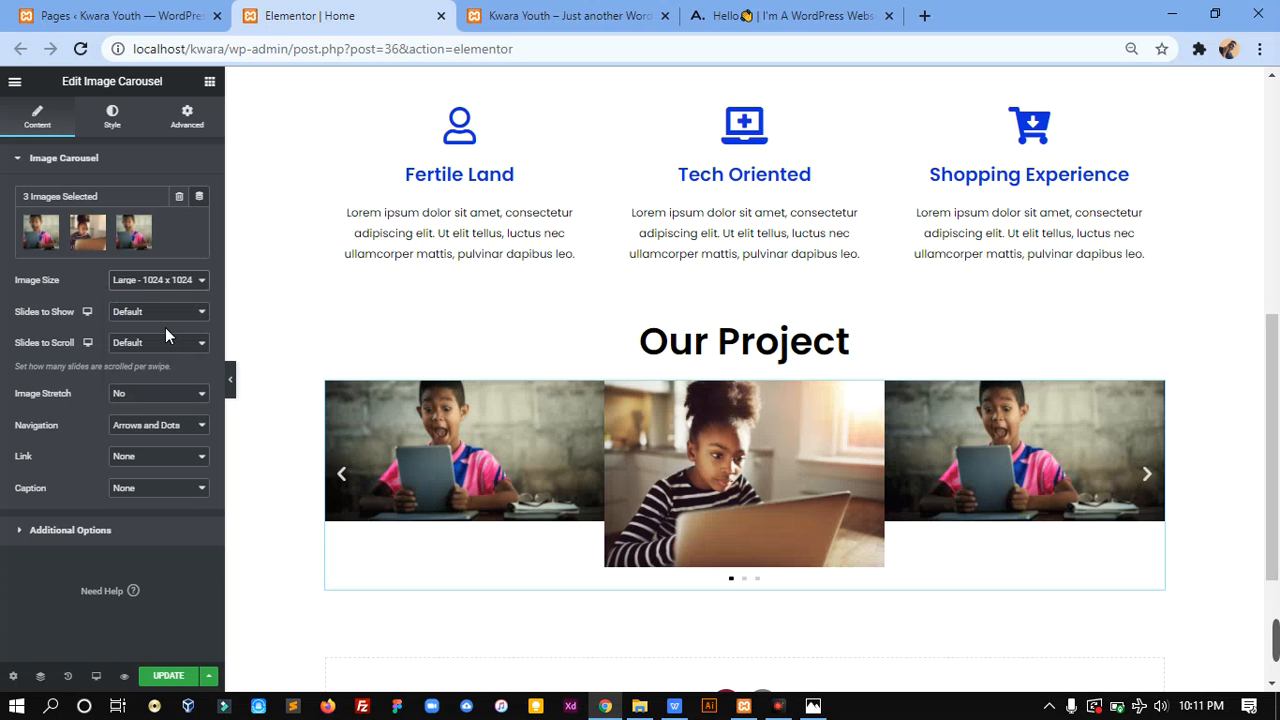
{"action": "left_click", "coordinate": [150, 280]}
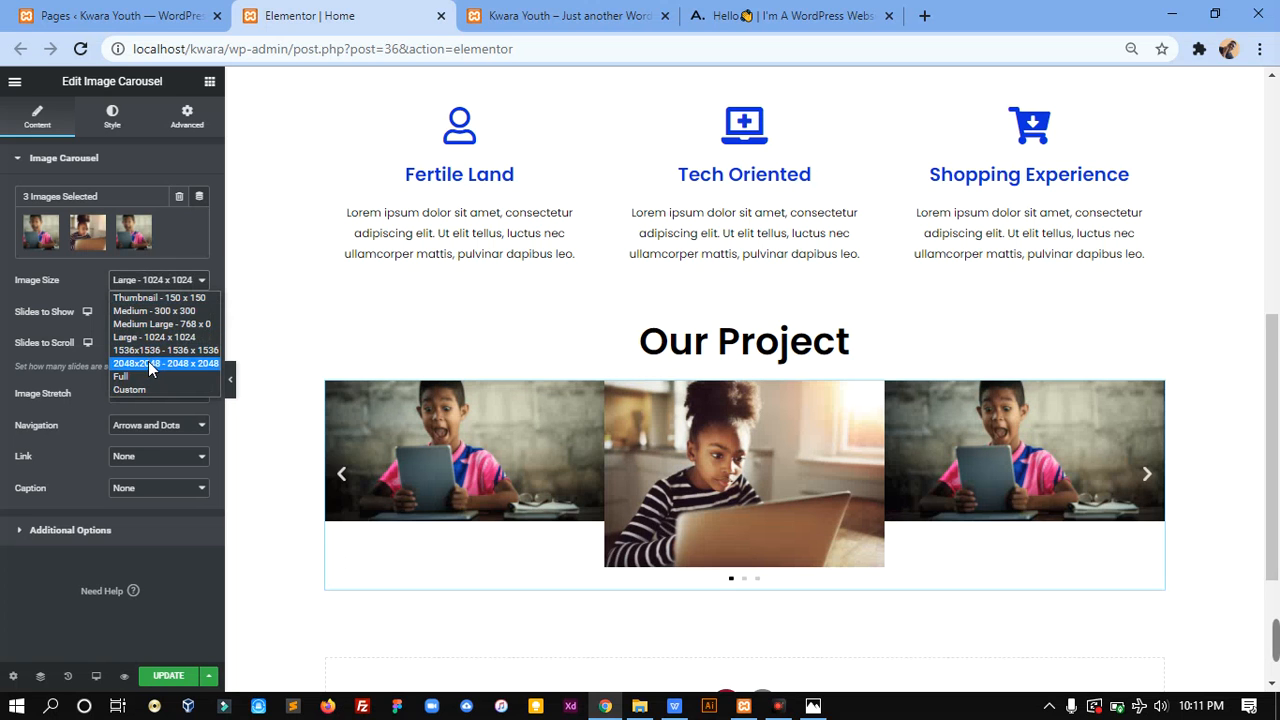
{"action": "left_click", "coordinate": [142, 370]}
{"action": "left_click", "coordinate": [160, 280]}
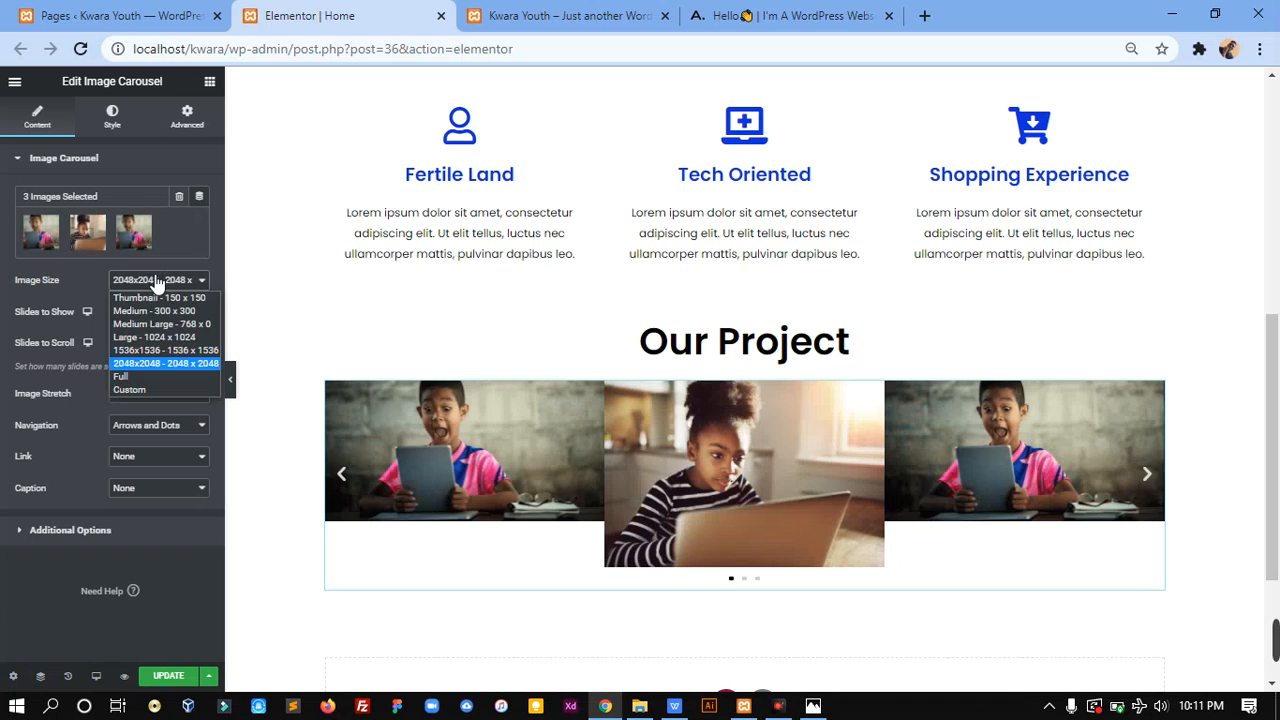
{"action": "left_click", "coordinate": [142, 378]}
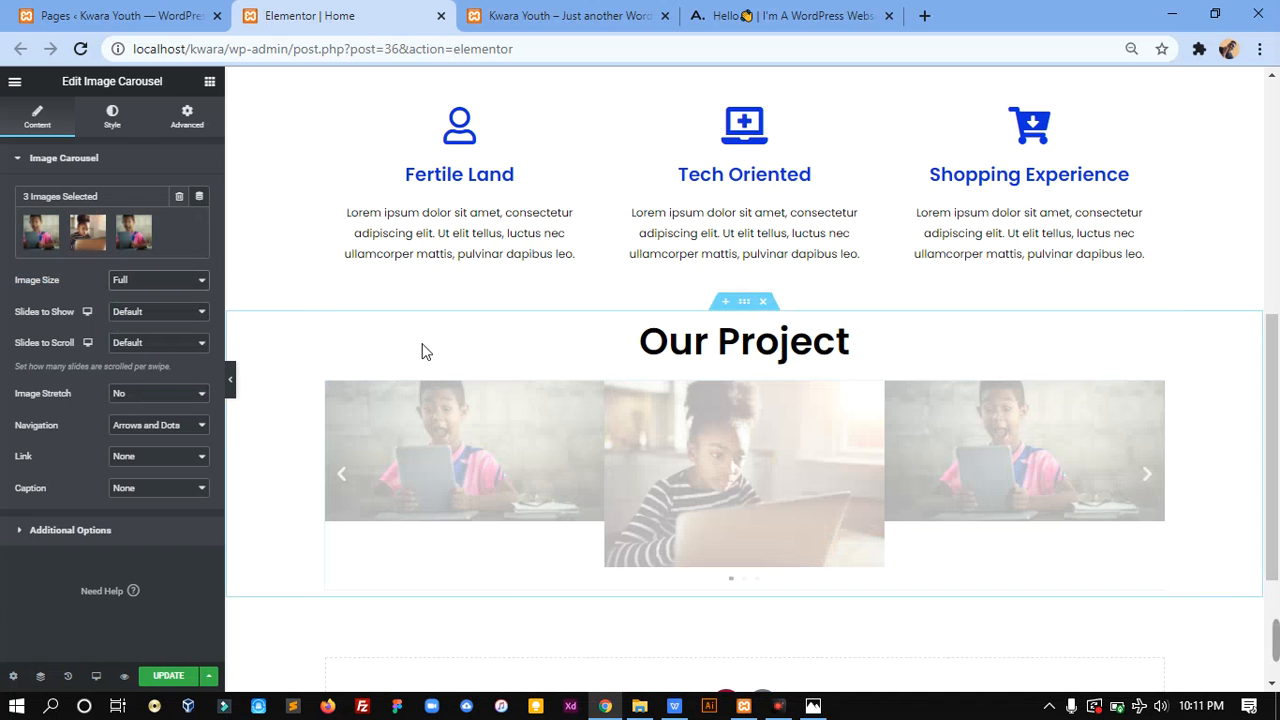
Check the My Projects carousel on mralabi.com, and review the Elementor carousel's Slides to Show, Slides to Scroll and Image Stretch settings
{"action": "left_click", "coordinate": [770, 10]}
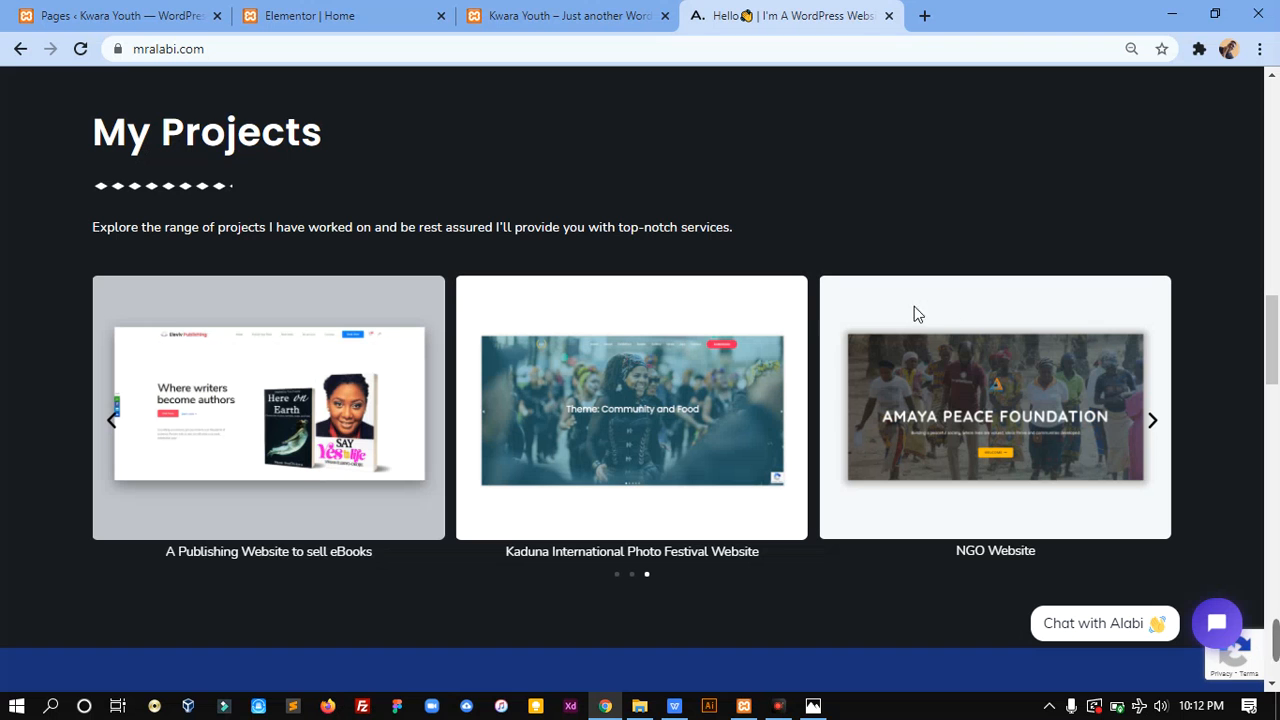
{"action": "left_click", "coordinate": [320, 15]}
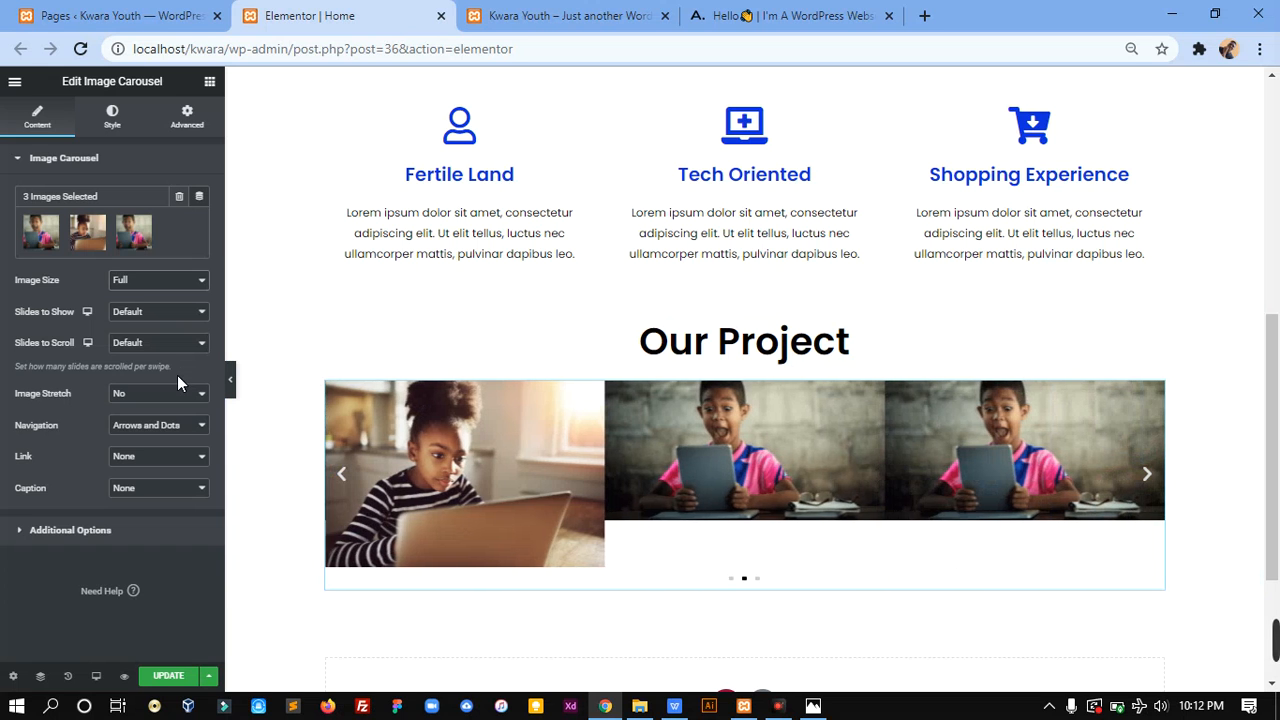
{"action": "left_click", "coordinate": [157, 313]}
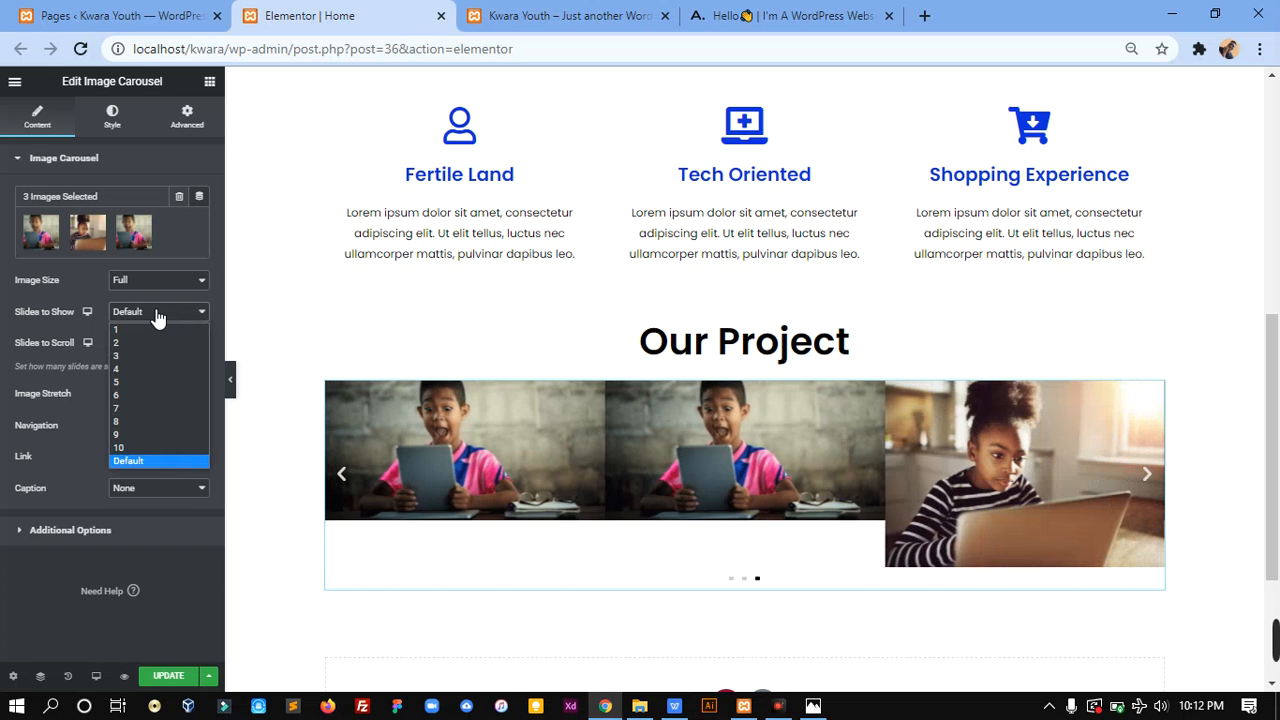
{"action": "left_click", "coordinate": [157, 313]}
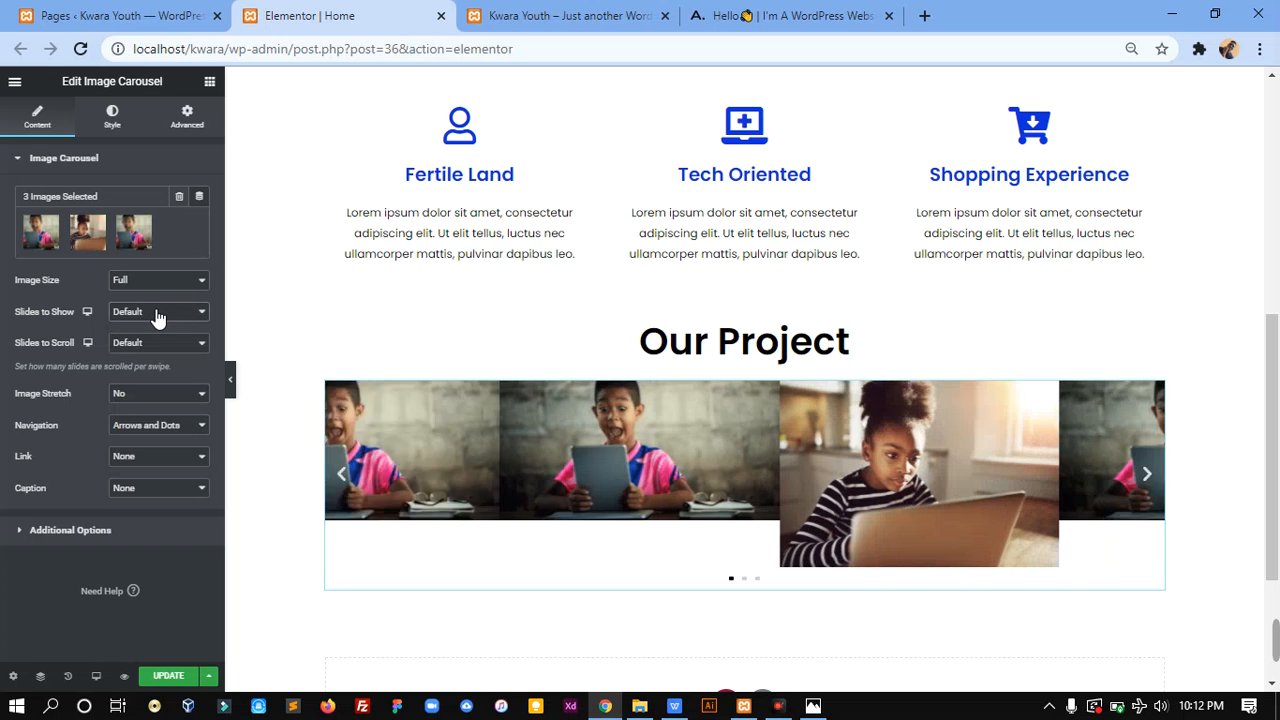
{"action": "left_click", "coordinate": [160, 346]}
{"action": "left_click", "coordinate": [160, 345]}
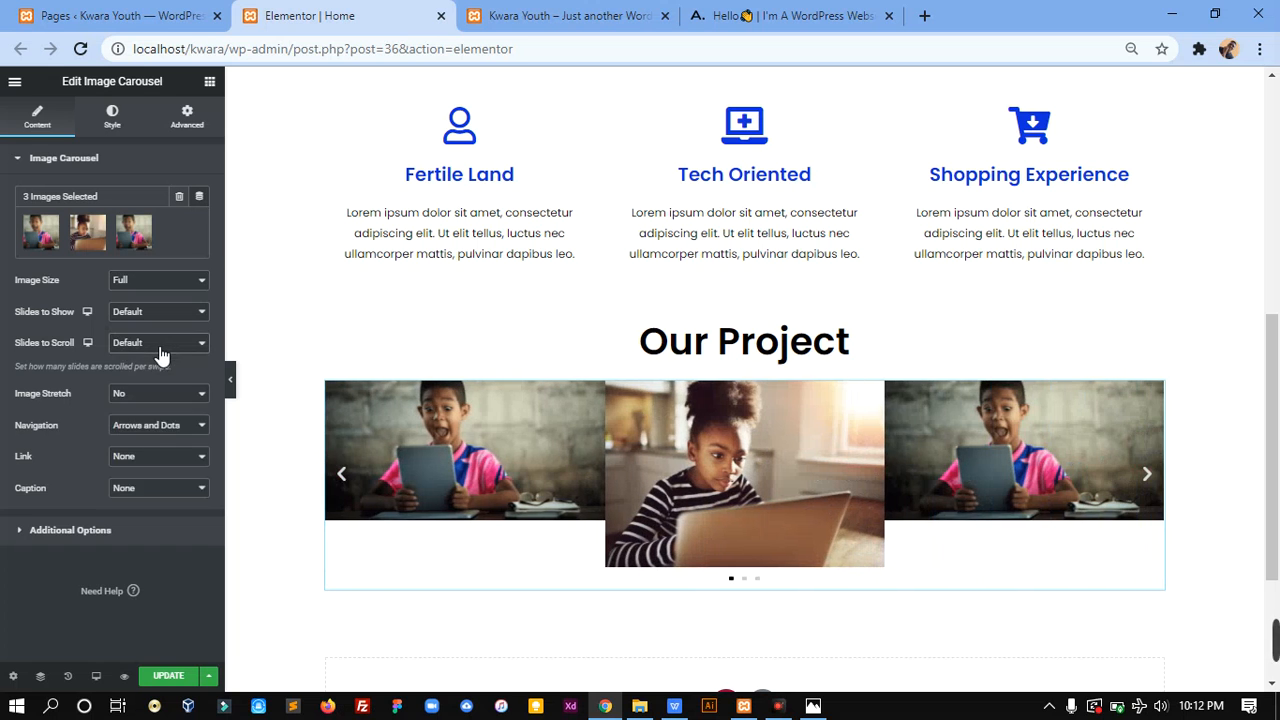
{"action": "left_click", "coordinate": [174, 398]}
{"action": "left_click", "coordinate": [175, 405]}
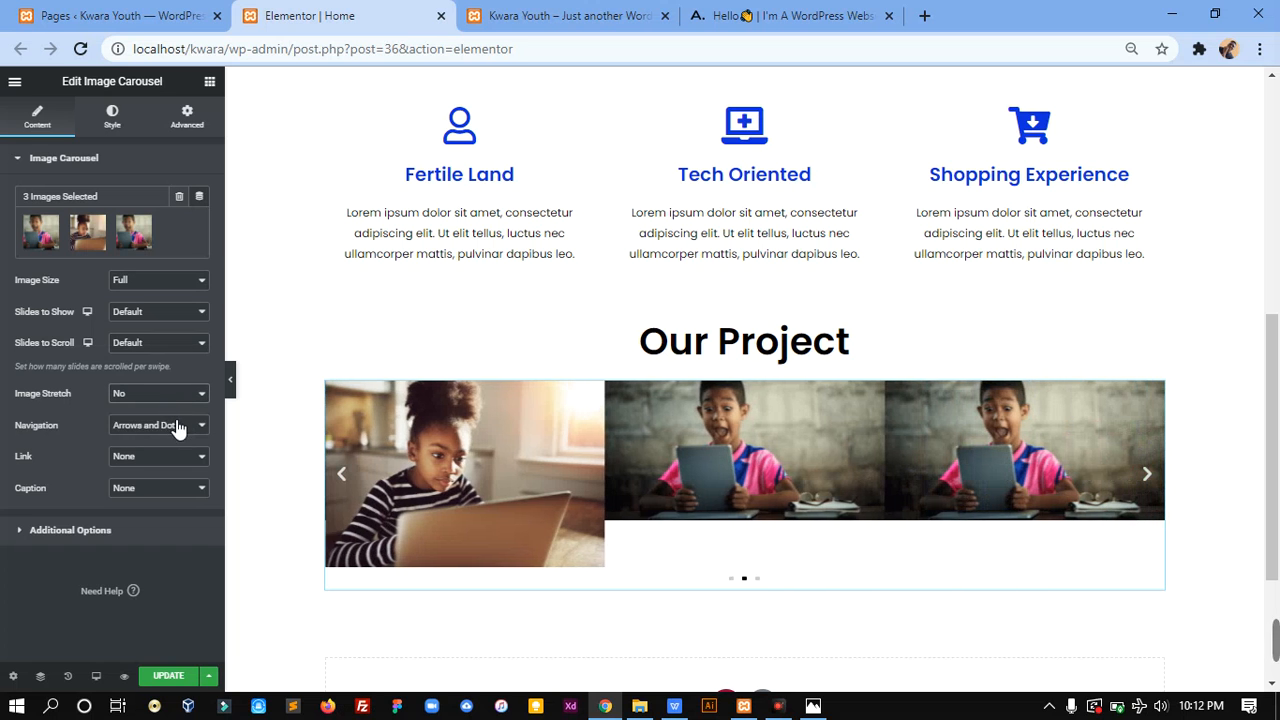
Try Arrows-only navigation on the image carousel, test sliding with it, and restore Arrows and Dots
{"action": "left_click", "coordinate": [177, 426]}
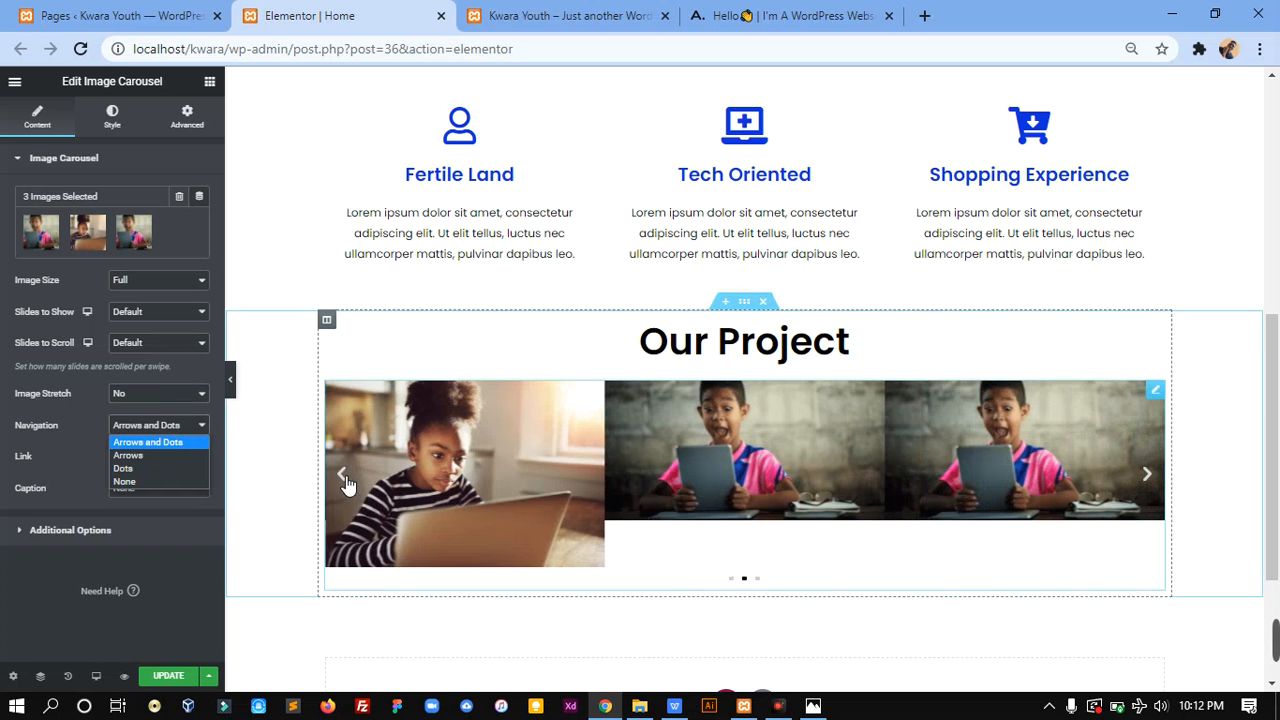
{"action": "left_click", "coordinate": [737, 578]}
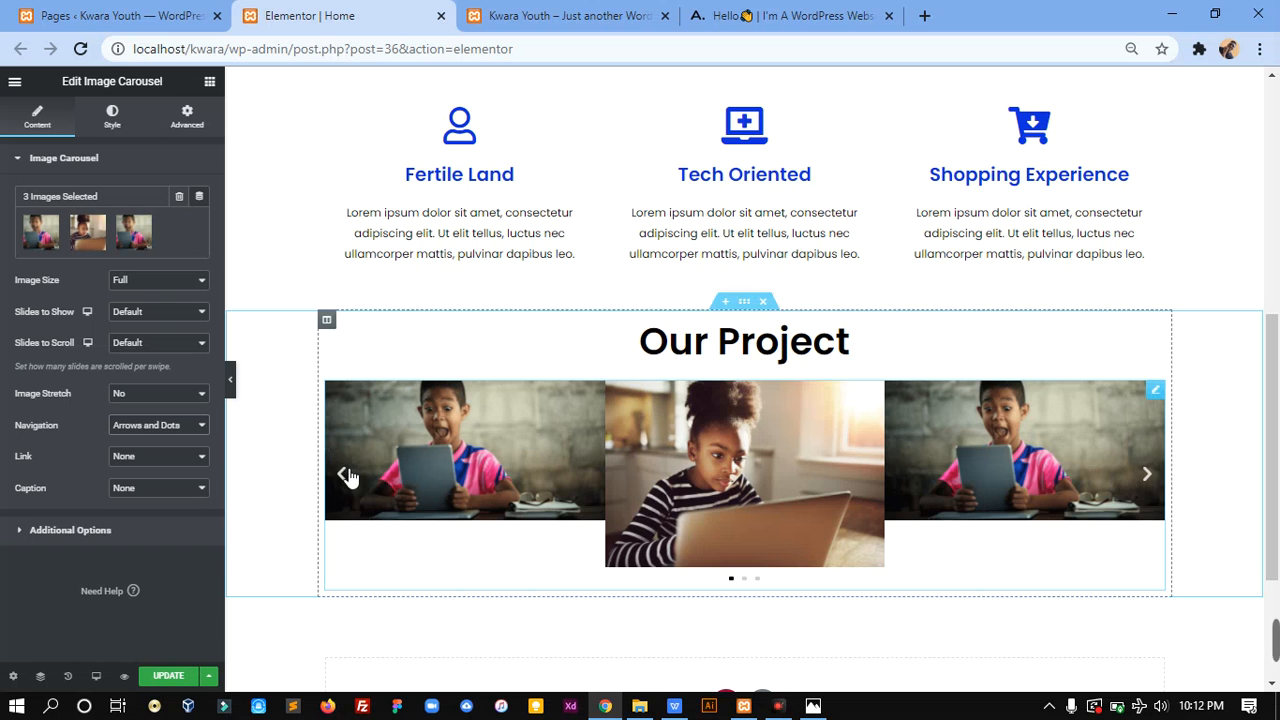
{"action": "left_click", "coordinate": [345, 476]}
{"action": "left_click", "coordinate": [201, 425]}
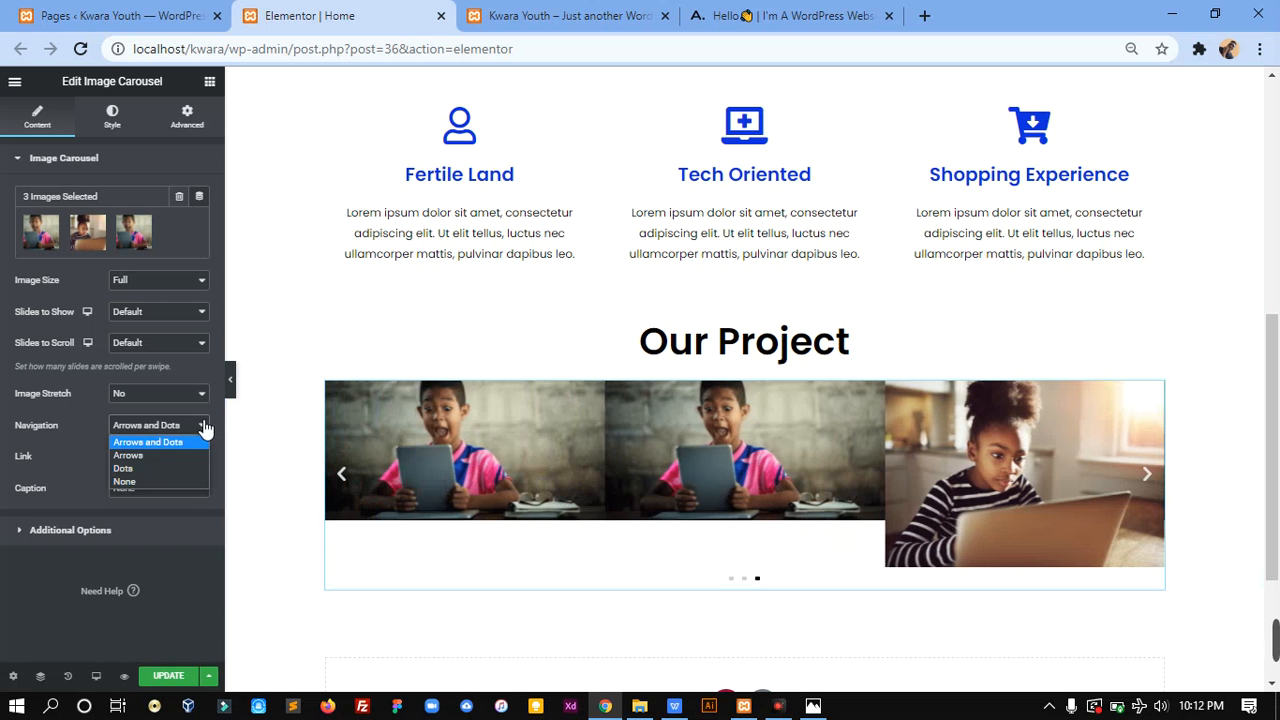
{"action": "left_click", "coordinate": [179, 456]}
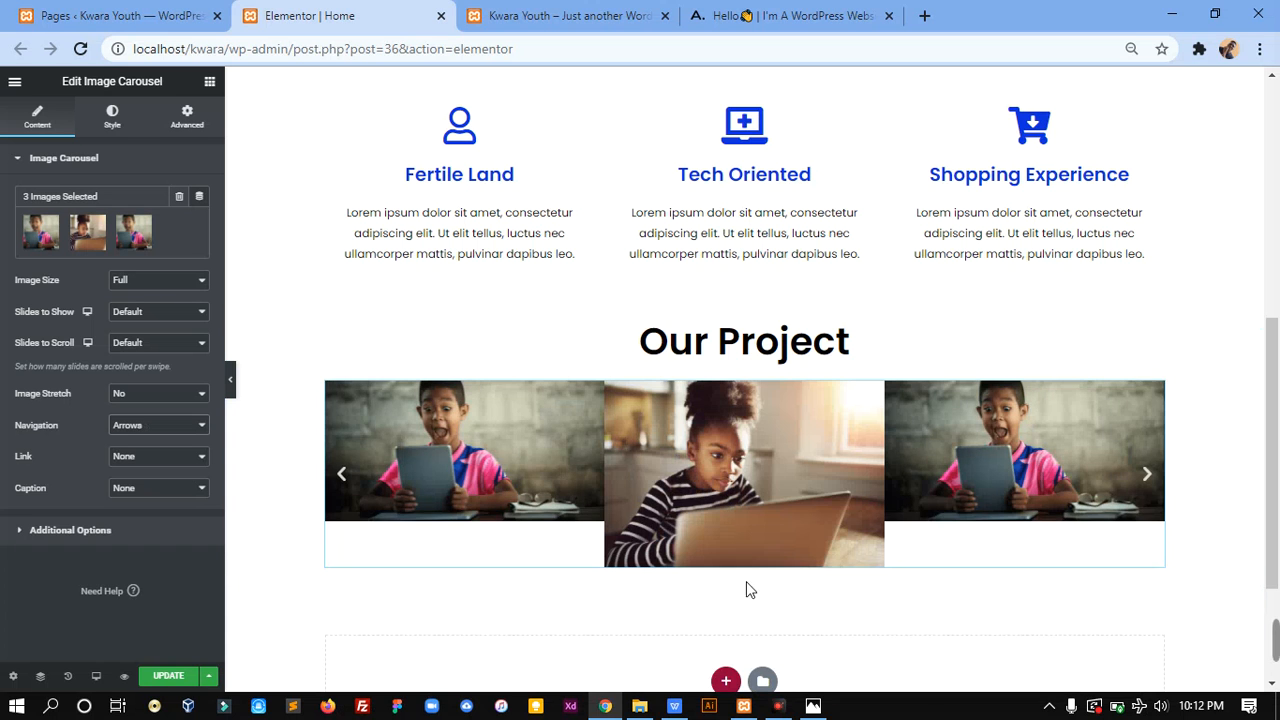
{"action": "left_click", "coordinate": [344, 478]}
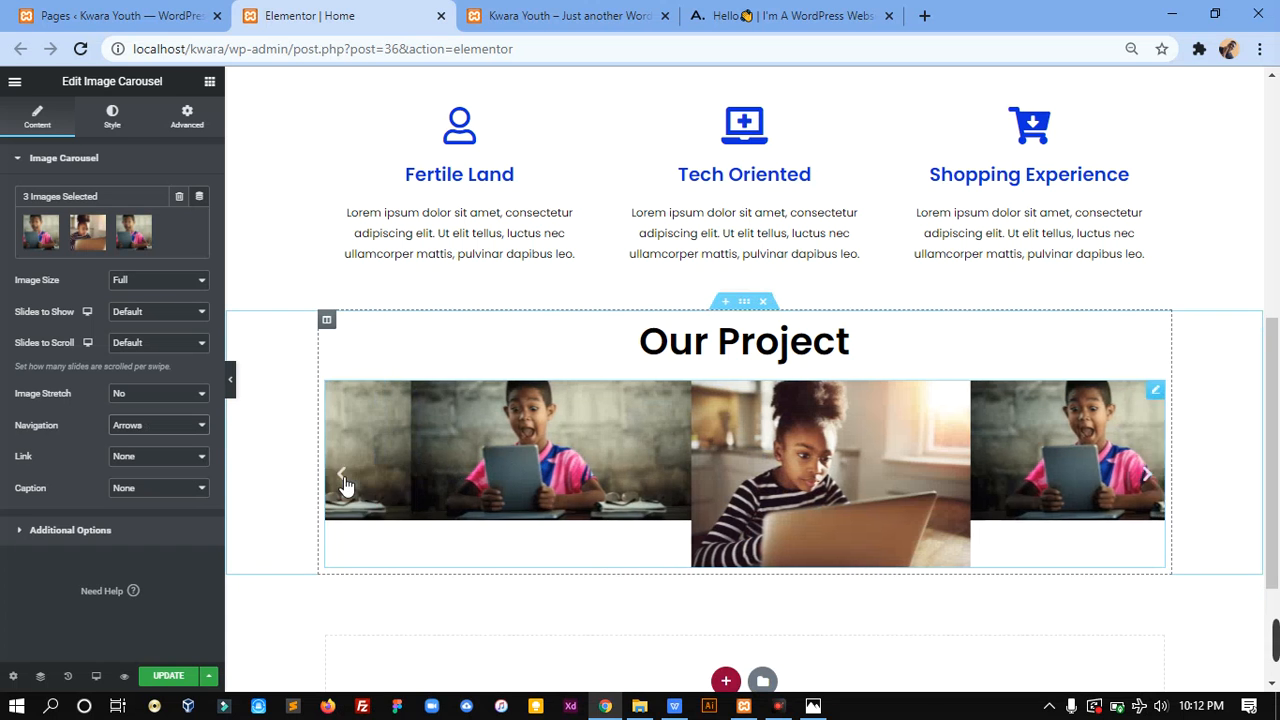
{"action": "left_click", "coordinate": [200, 428]}
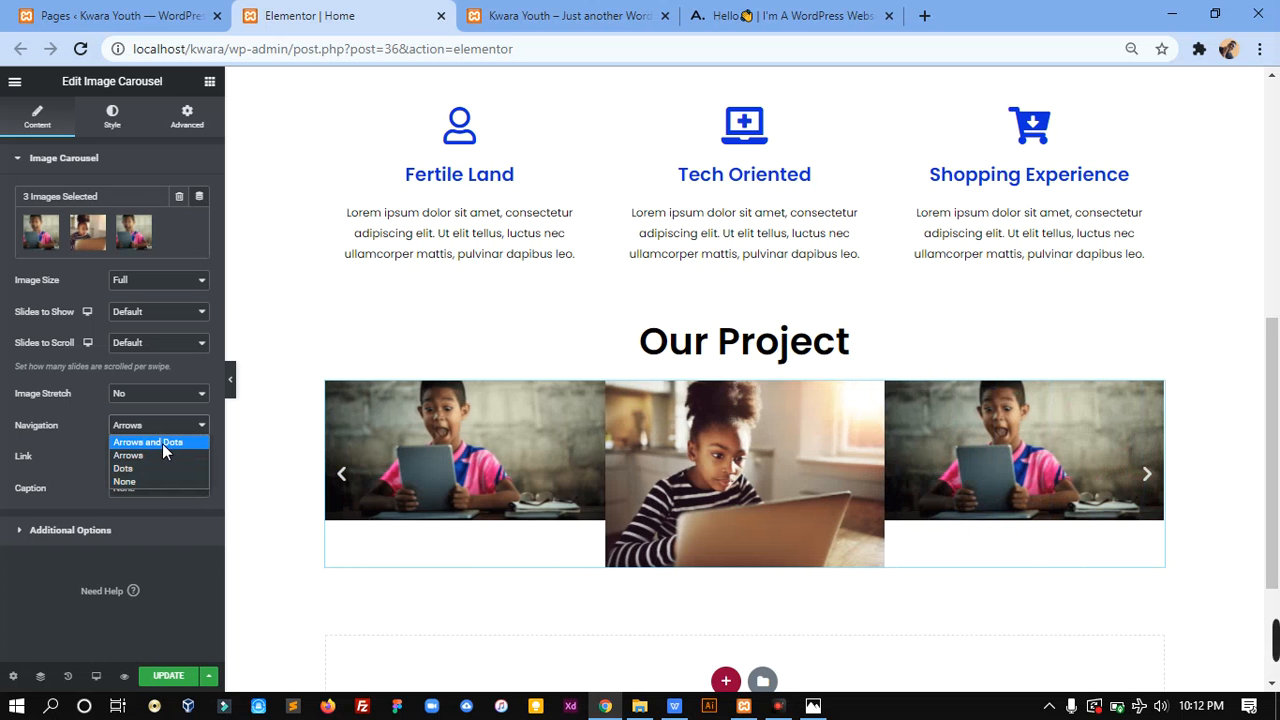
{"action": "left_click", "coordinate": [162, 443]}
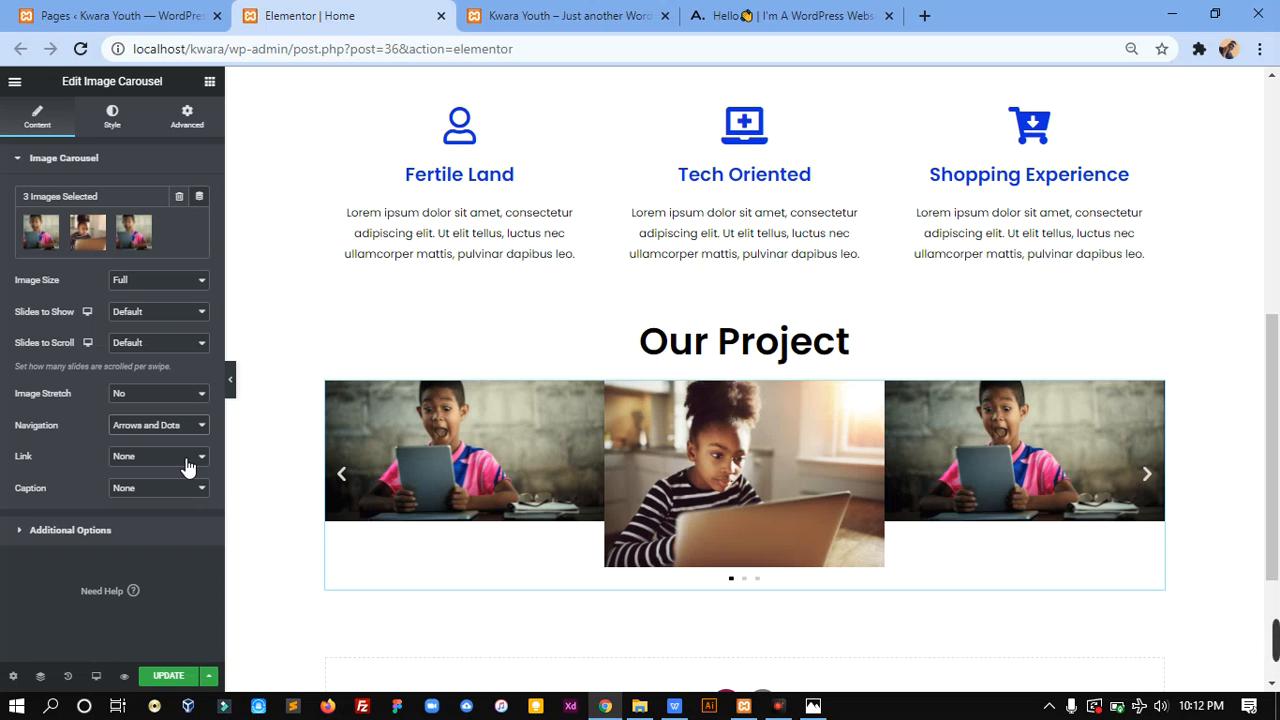
Review the carousel's Link options and keep None
{"action": "left_click", "coordinate": [185, 465]}
{"action": "left_click", "coordinate": [184, 469]}
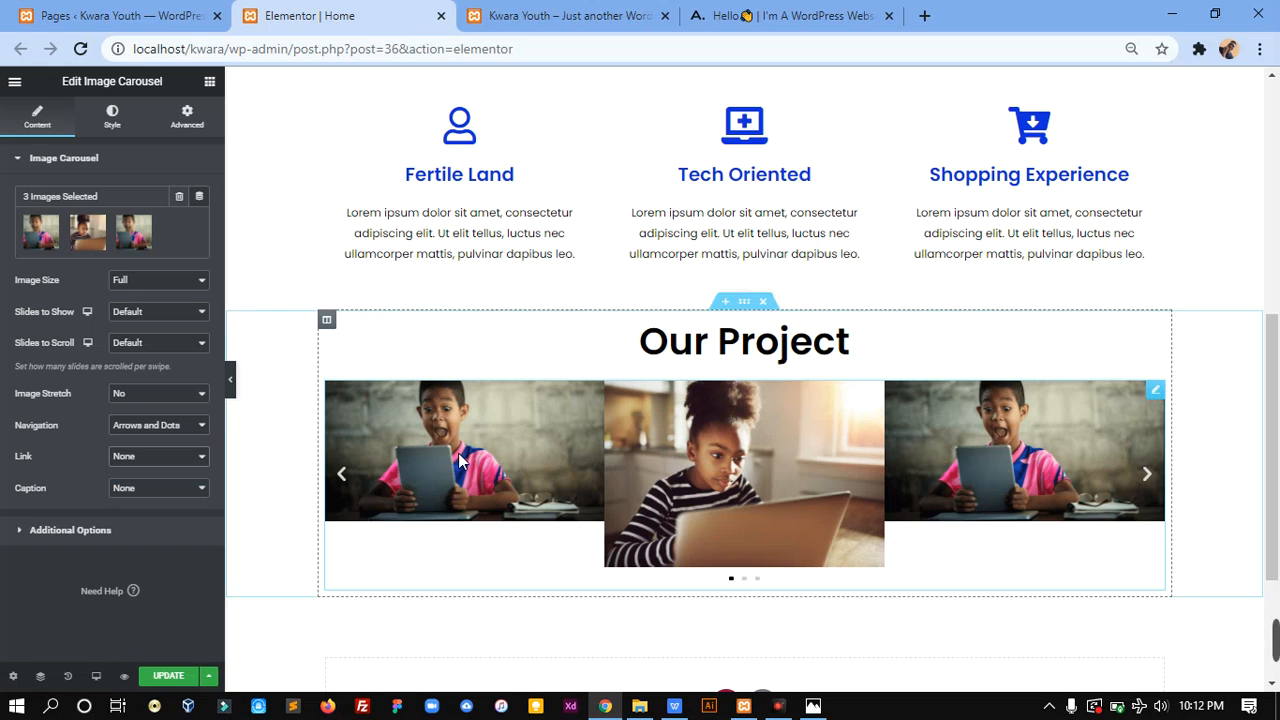
{"action": "left_click", "coordinate": [199, 455]}
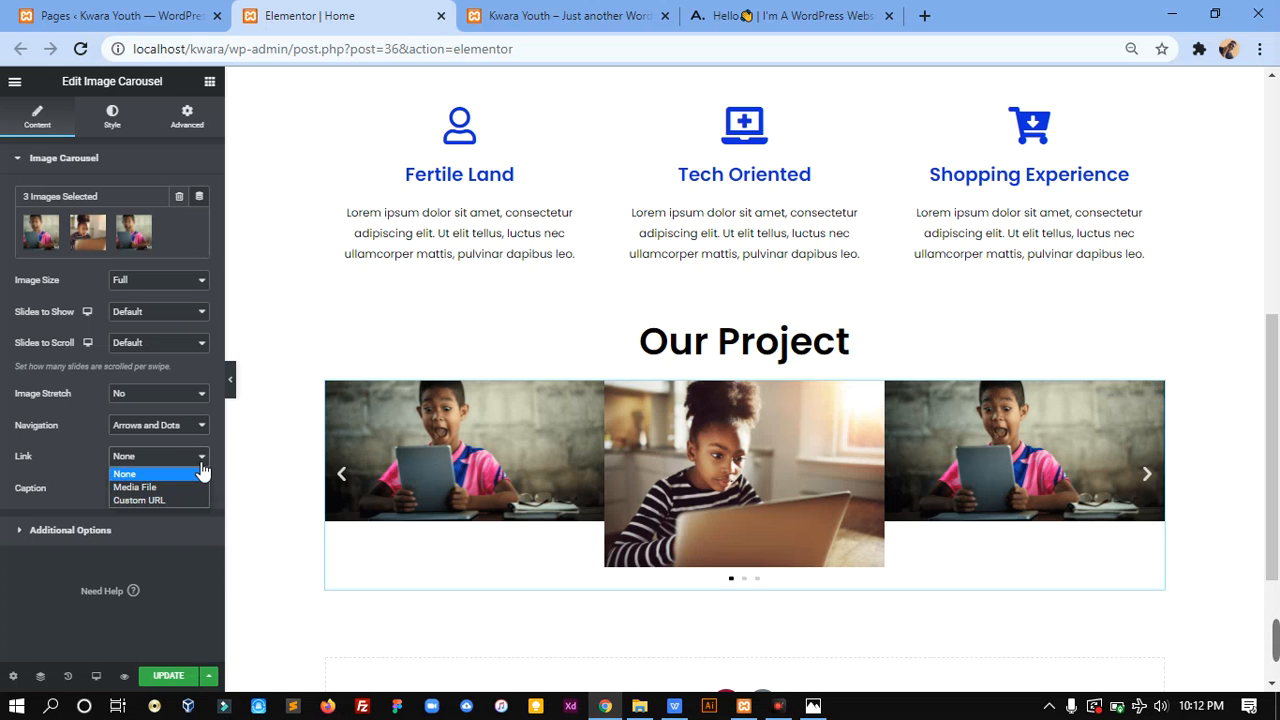
{"action": "left_click", "coordinate": [166, 473]}
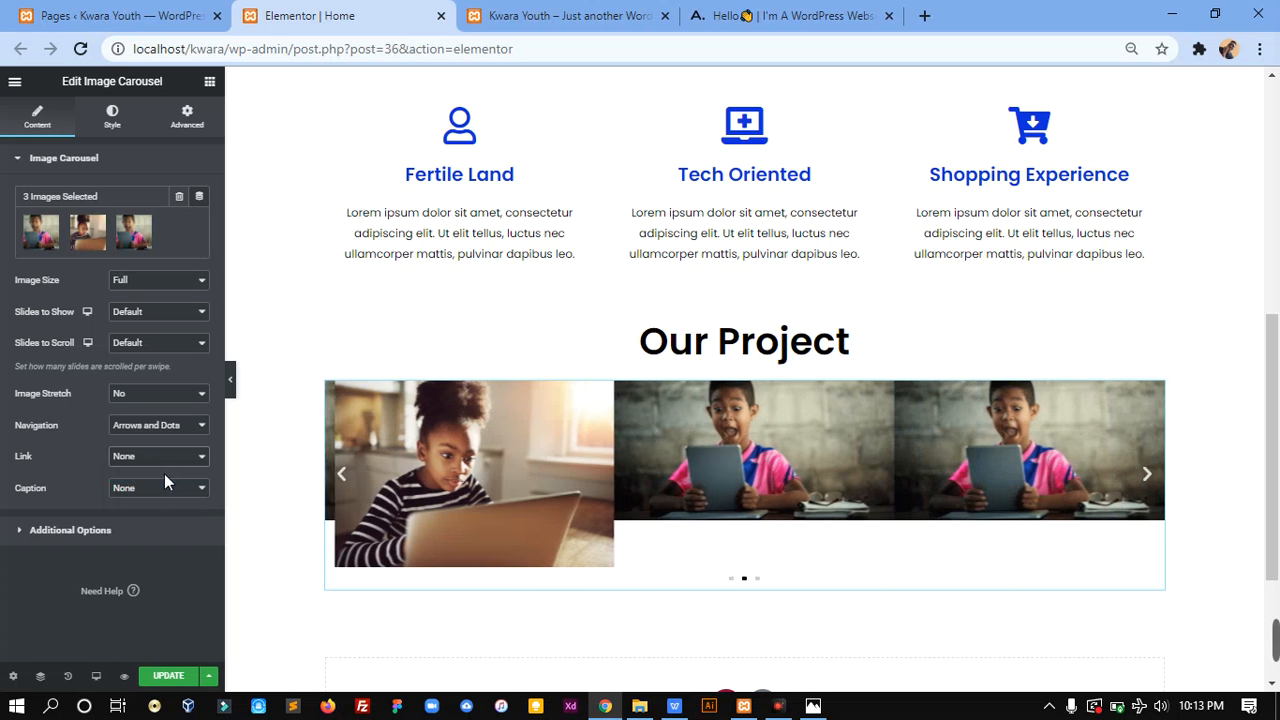
Try Description as the carousel's caption source, settle on Caption, and compare the result with My Projects on mralabi.com
{"action": "left_click", "coordinate": [158, 494]}
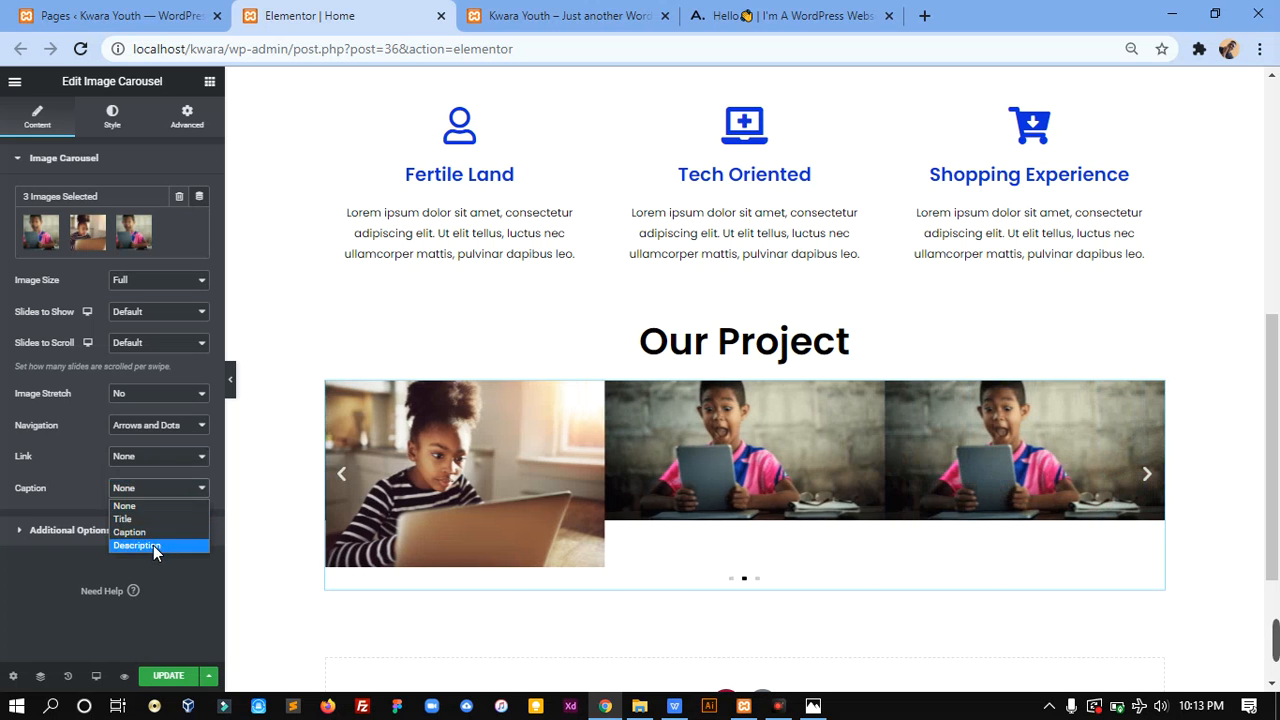
{"action": "left_click", "coordinate": [159, 545]}
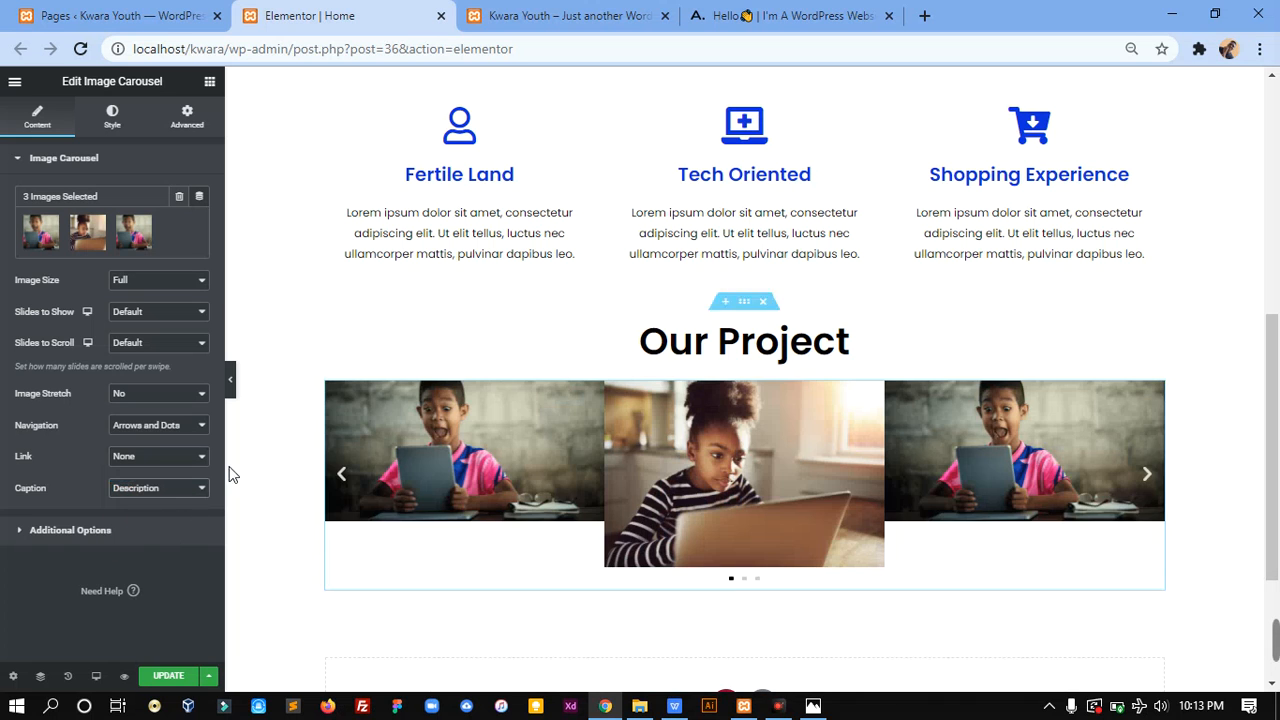
{"action": "left_click", "coordinate": [158, 490]}
{"action": "left_click", "coordinate": [157, 532]}
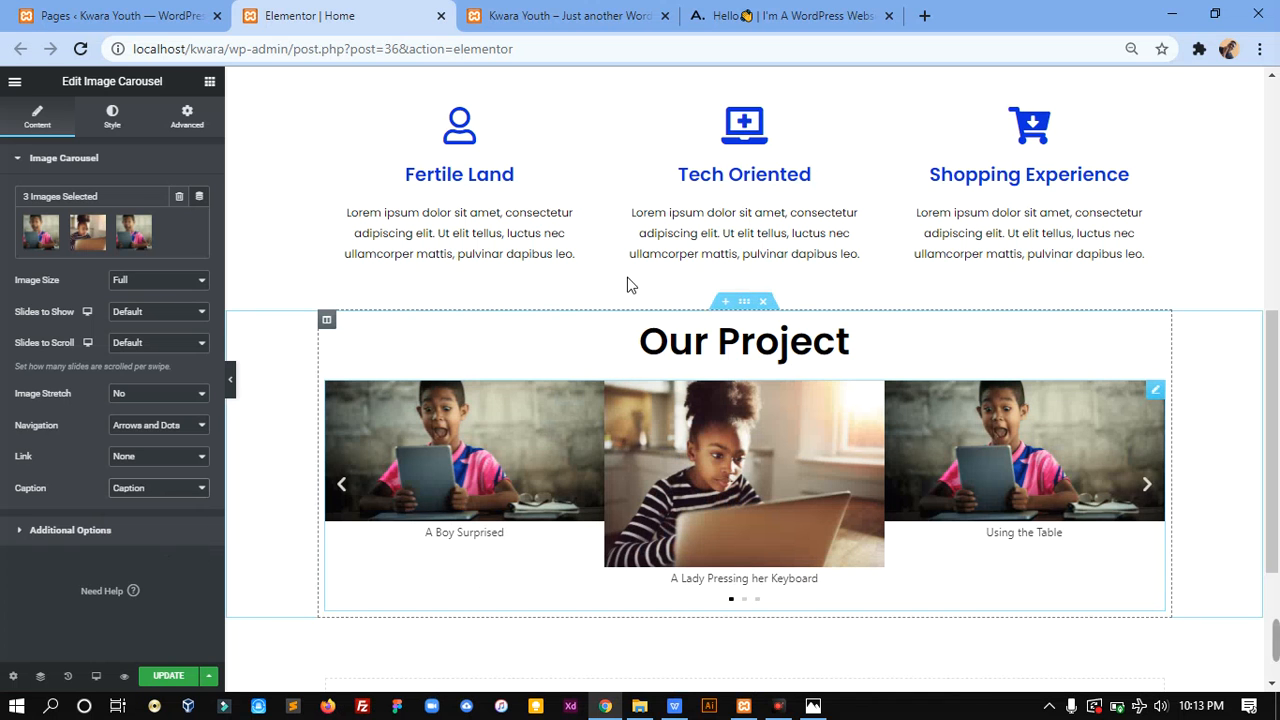
{"action": "left_click", "coordinate": [800, 10]}
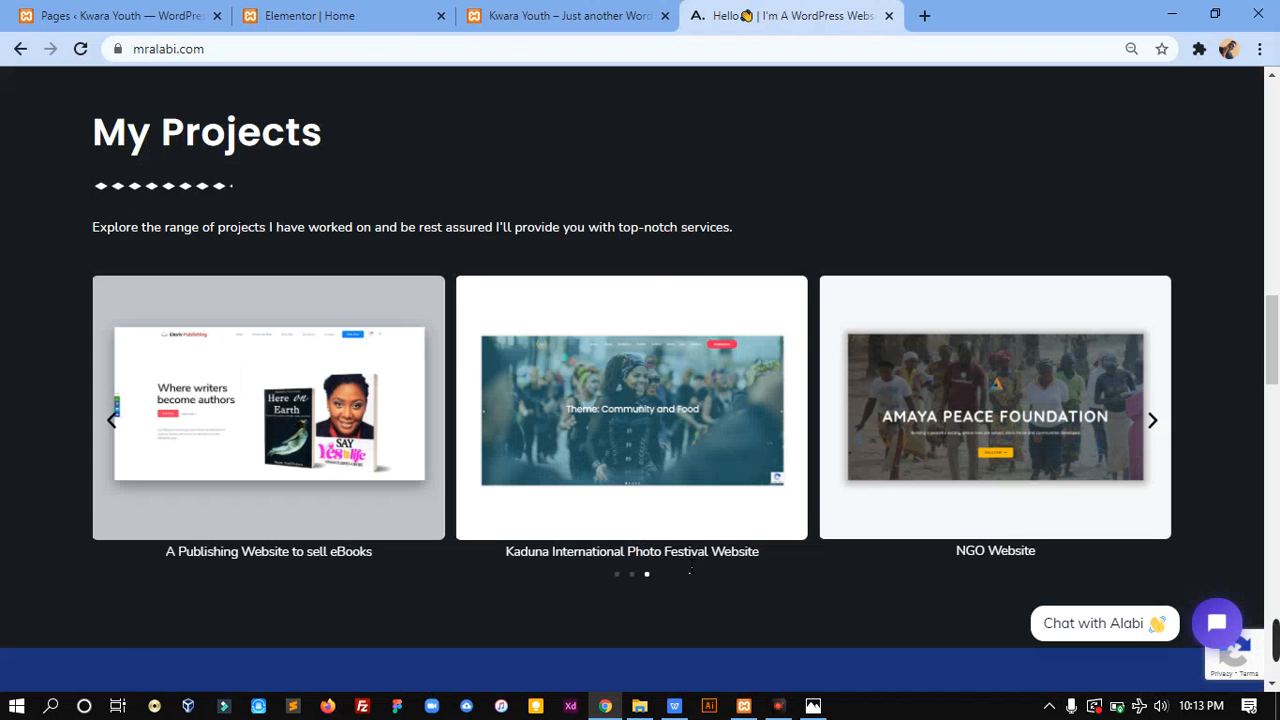
{"action": "left_click", "coordinate": [310, 15]}
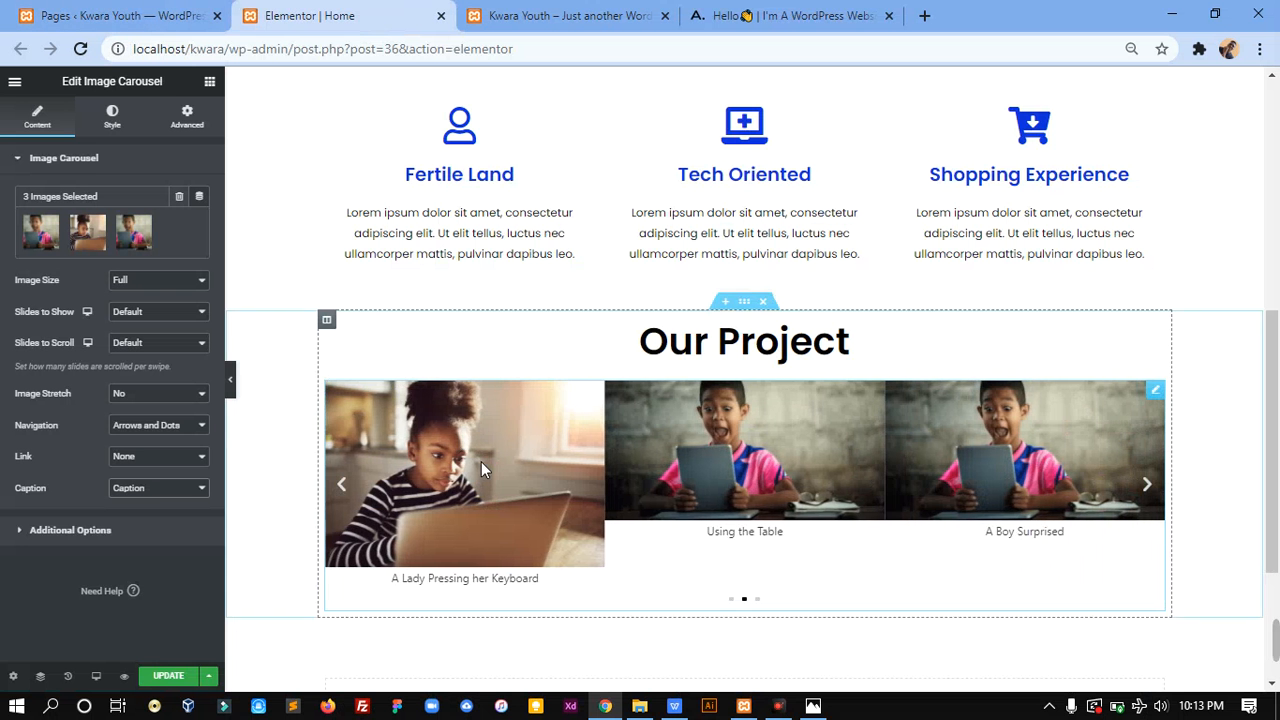
Review the carousel's additional options, including autoplay, animation speed and direction
{"action": "left_click", "coordinate": [146, 537]}
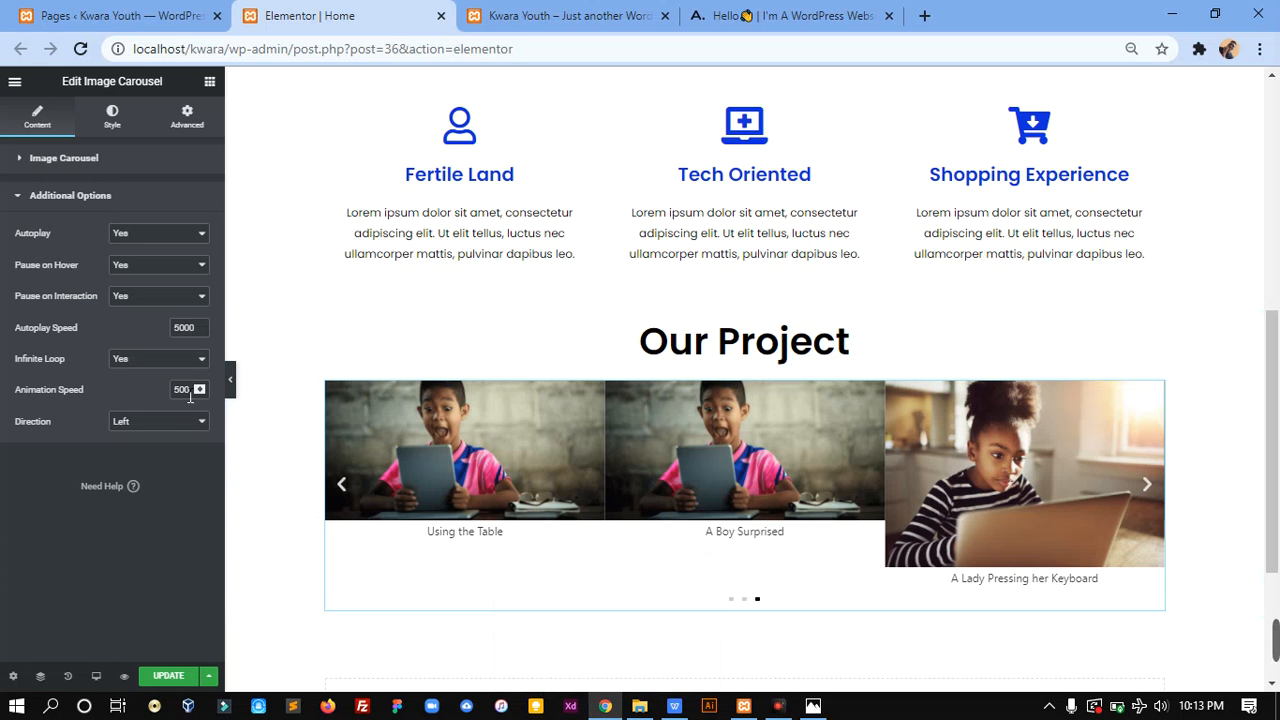
{"action": "left_click", "coordinate": [165, 421]}
{"action": "left_click", "coordinate": [157, 433]}
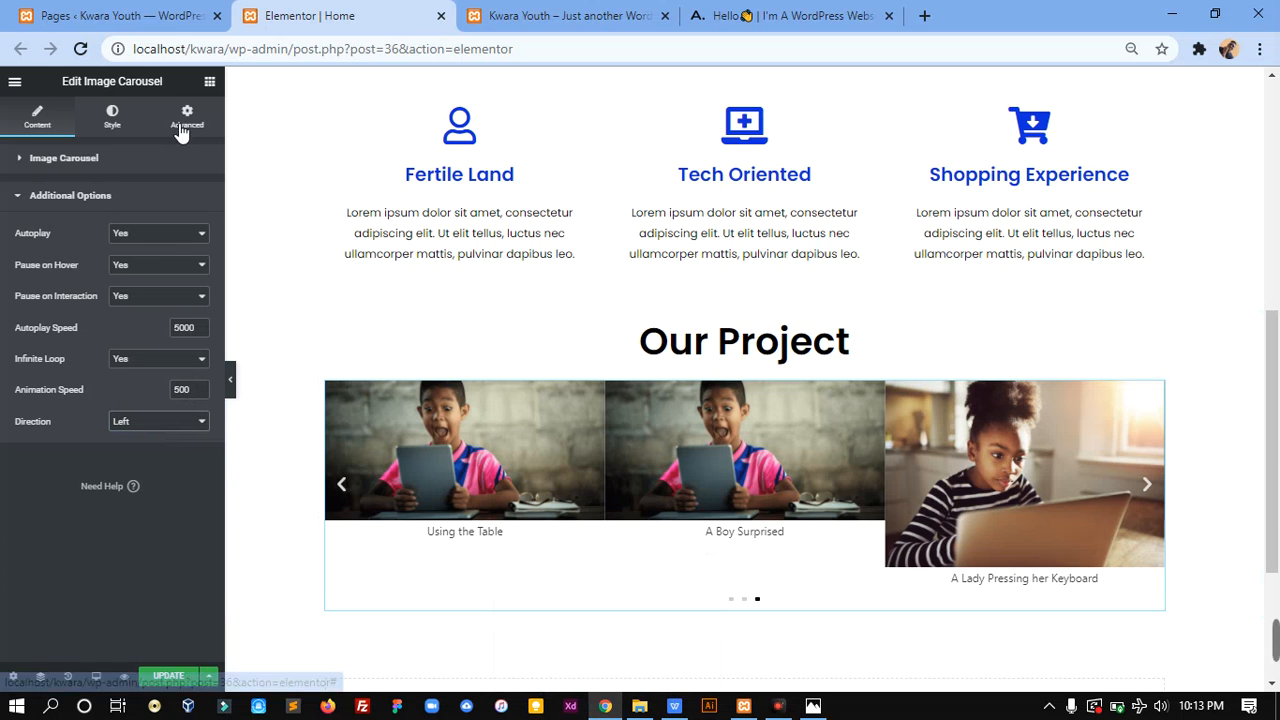
Check the carousel's arrow position style, try an arrow size of 20, and clear the size
{"action": "left_click", "coordinate": [130, 128]}
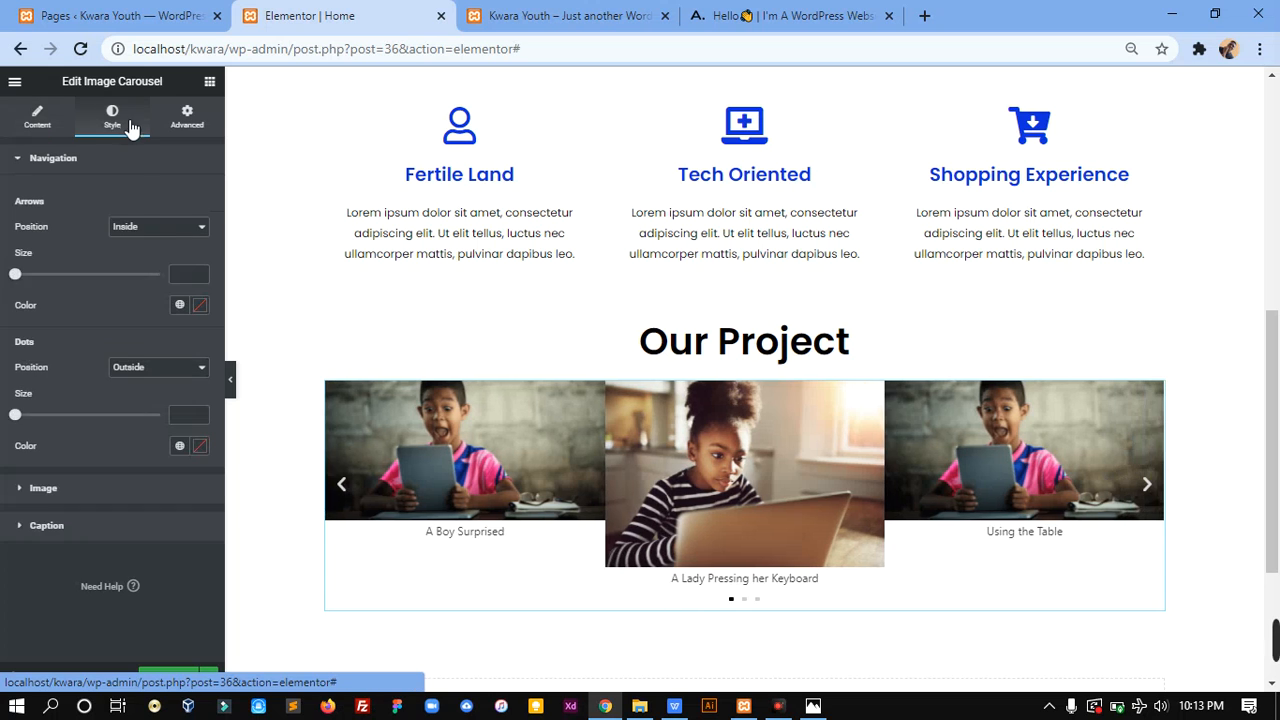
{"action": "left_click", "coordinate": [170, 230]}
{"action": "left_click", "coordinate": [172, 241]}
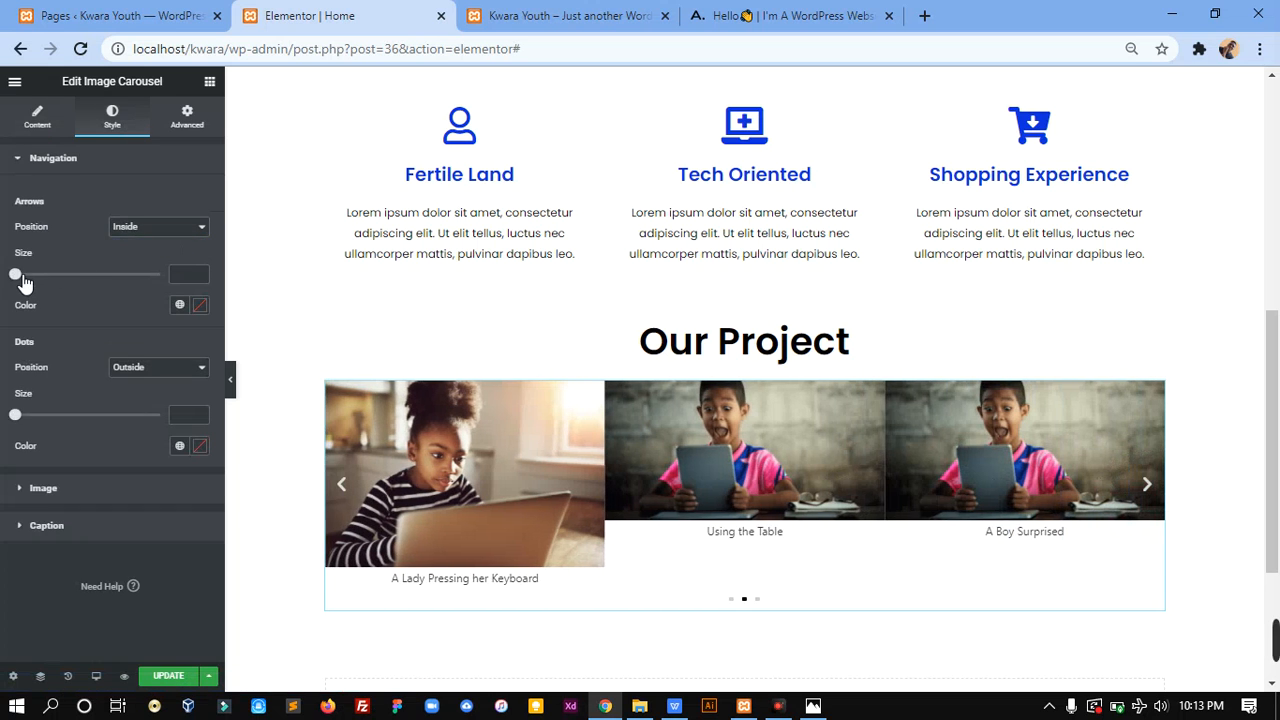
{"action": "mouse_move", "coordinate": [26, 280]}
{"action": "left_mouse_down"}
{"action": "mouse_move", "coordinate": [46, 279]}
{"action": "mouse_move", "coordinate": [15, 276]}
{"action": "left_mouse_up"}
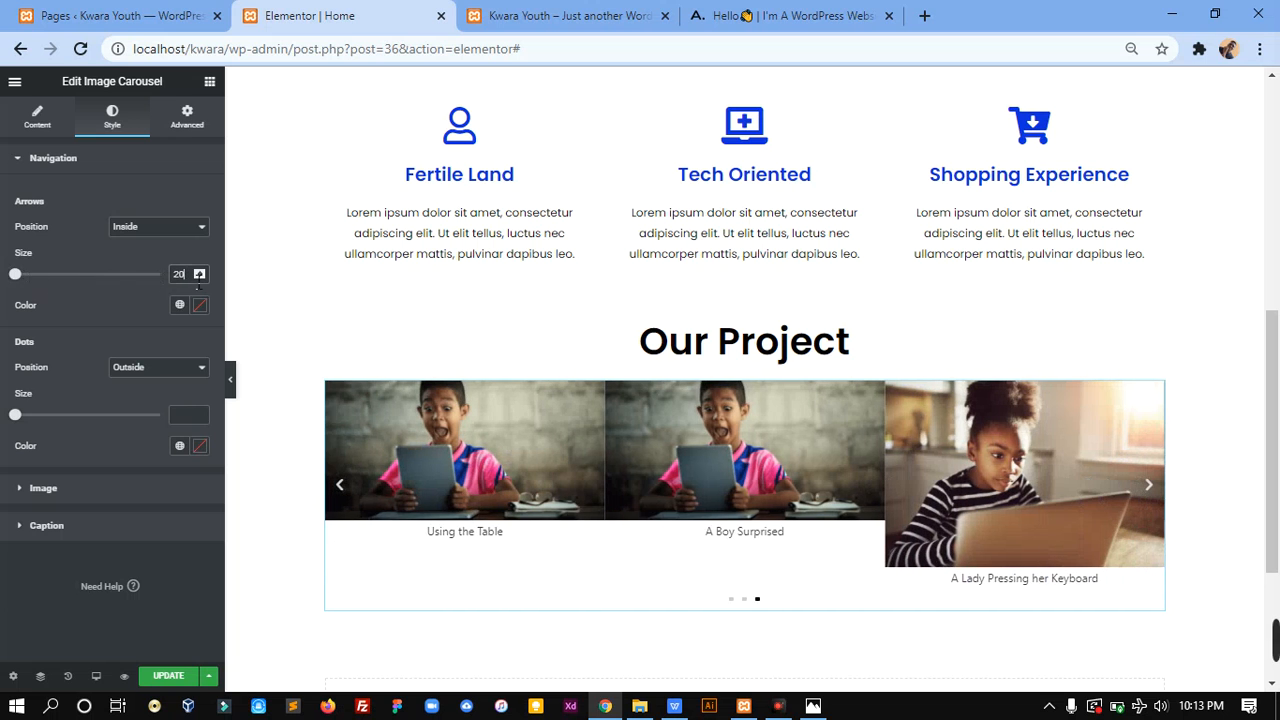
{"action": "left_click_drag", "start_coordinate": [199, 283], "coordinate": [4, 175]}
{"action": "key", "text": "BackSpace"}
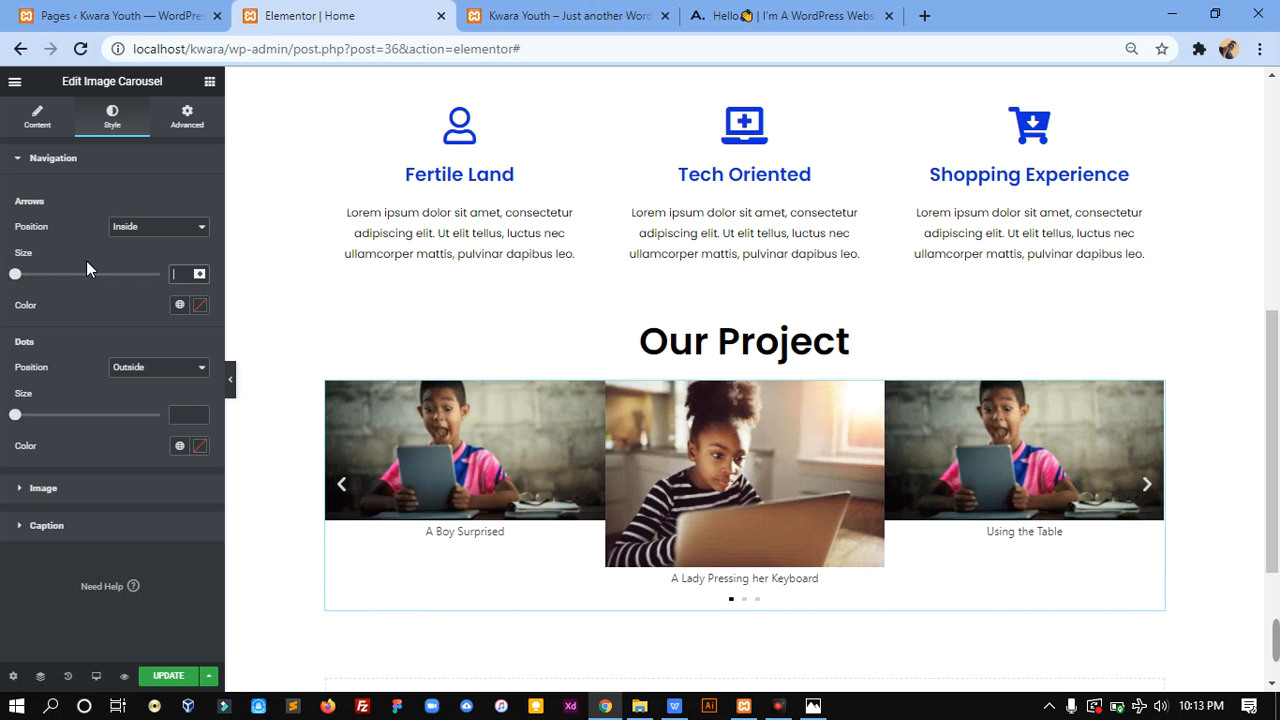
Keep the carousel's navigation dots positioned Outside and set their colour to white
{"action": "left_click", "coordinate": [174, 369]}
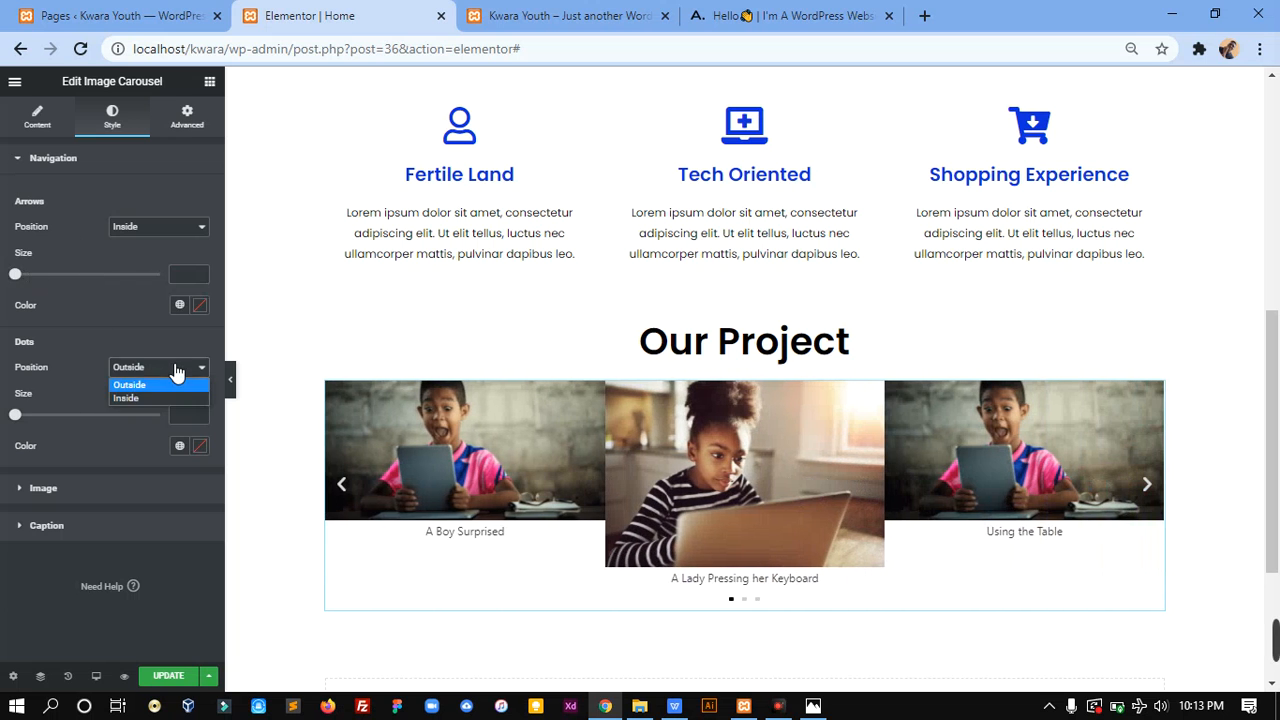
{"action": "left_click", "coordinate": [160, 385]}
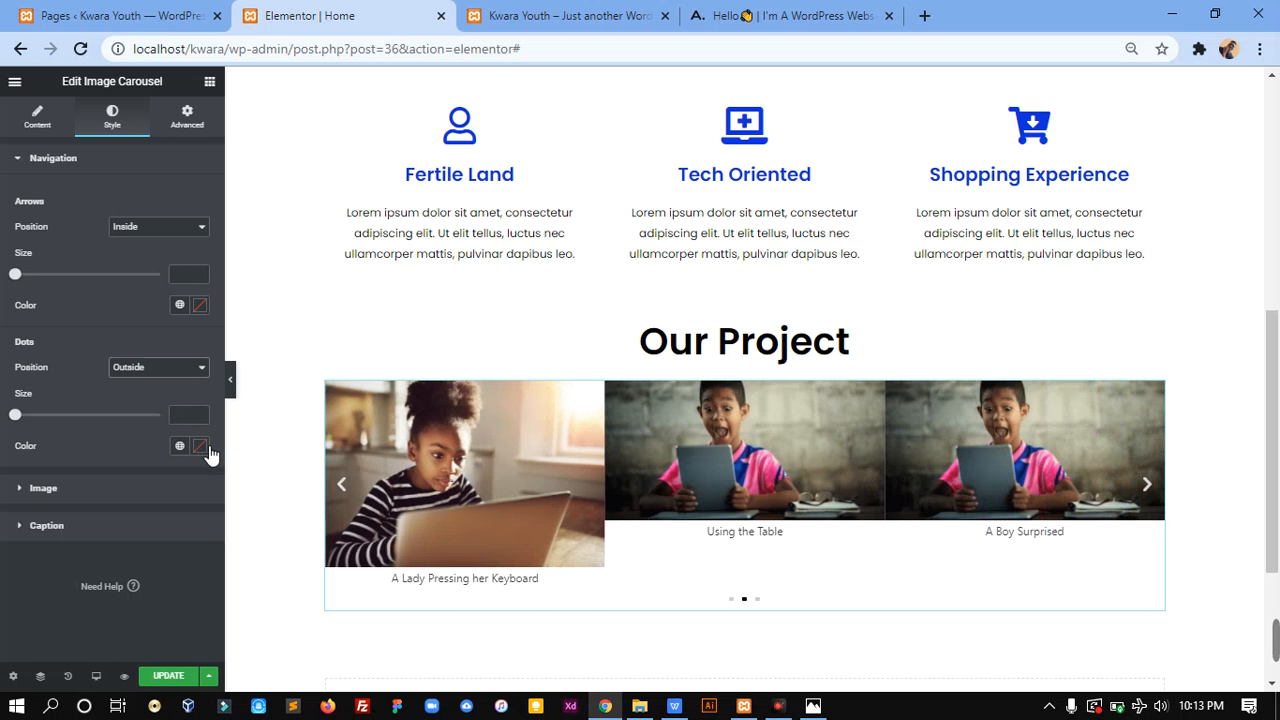
{"action": "left_click", "coordinate": [204, 447]}
{"action": "left_click_drag", "start_coordinate": [141, 331], "coordinate": [28, 238]}
{"action": "left_click", "coordinate": [129, 445]}
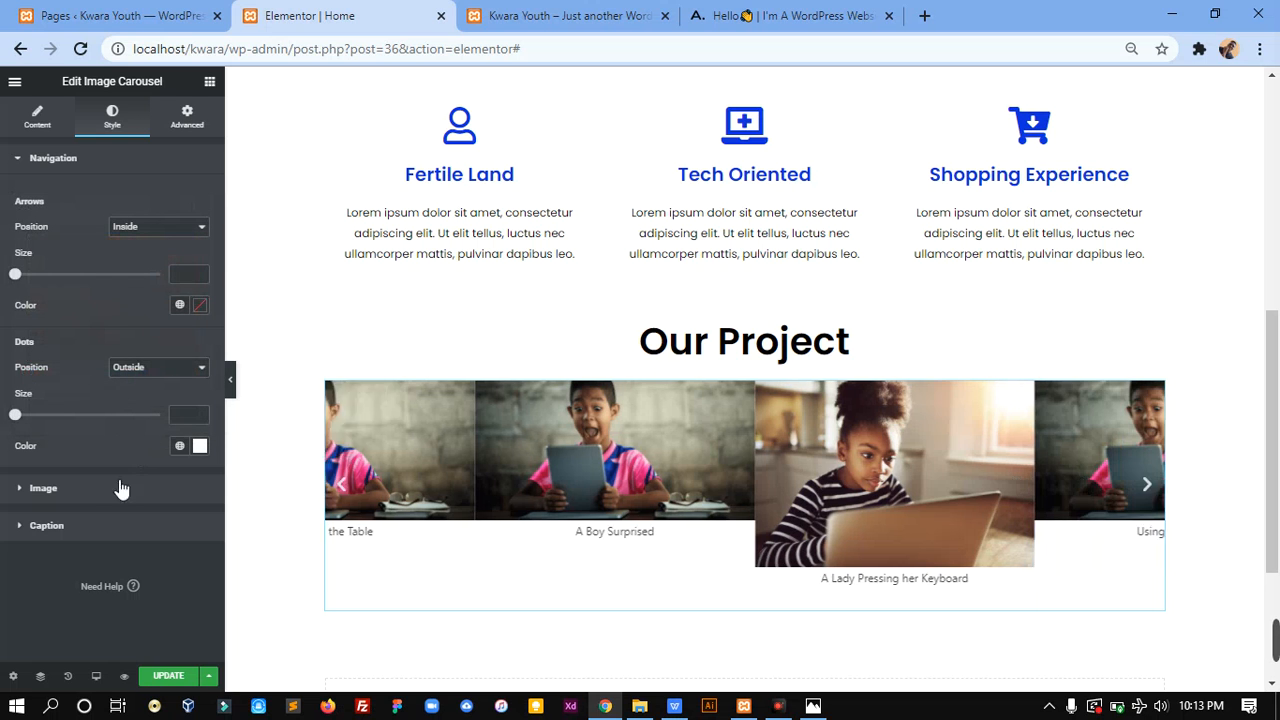
Try bottom vertical alignment for the carousel images and settle on Center
{"action": "left_click", "coordinate": [97, 489]}
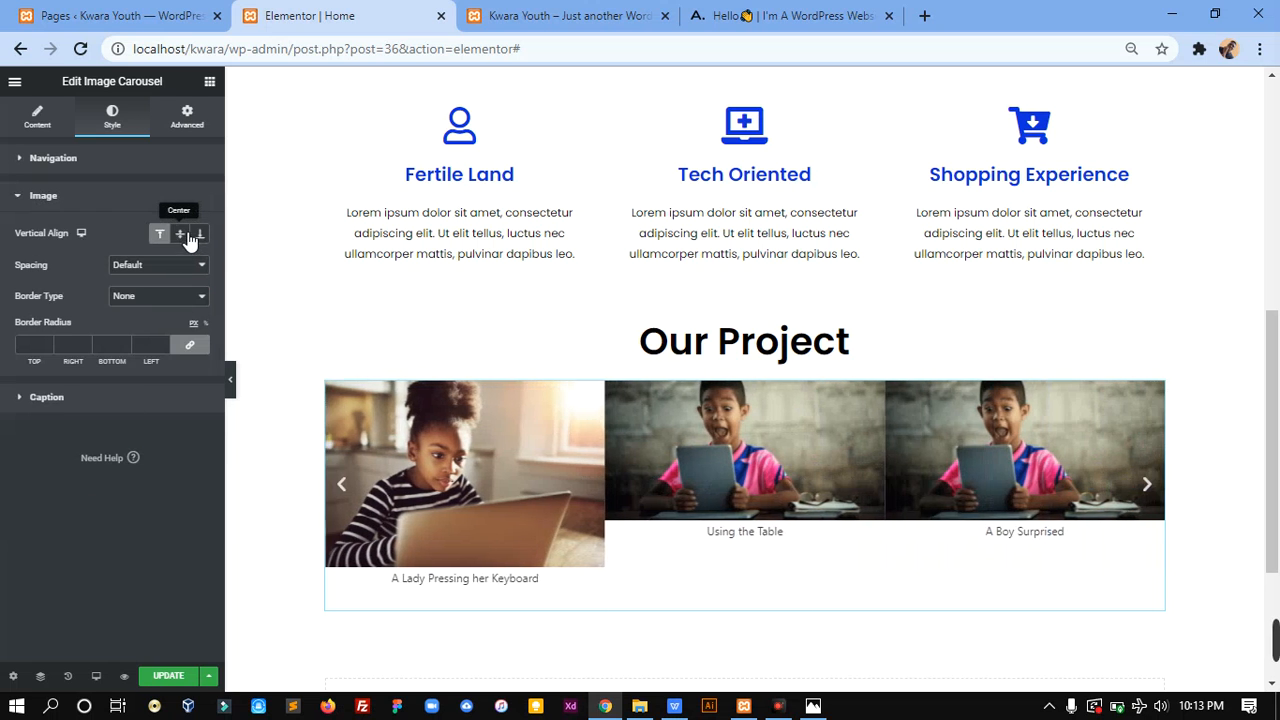
{"action": "left_click", "coordinate": [187, 236]}
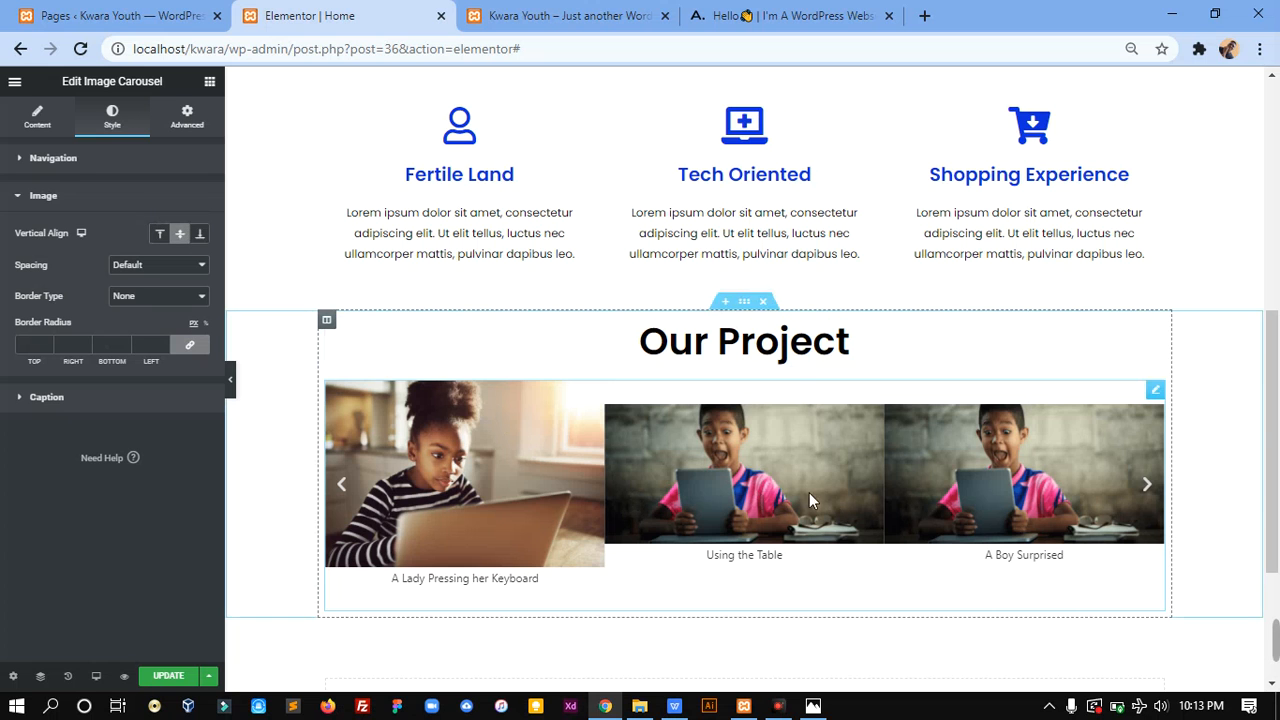
{"action": "left_click", "coordinate": [199, 233]}
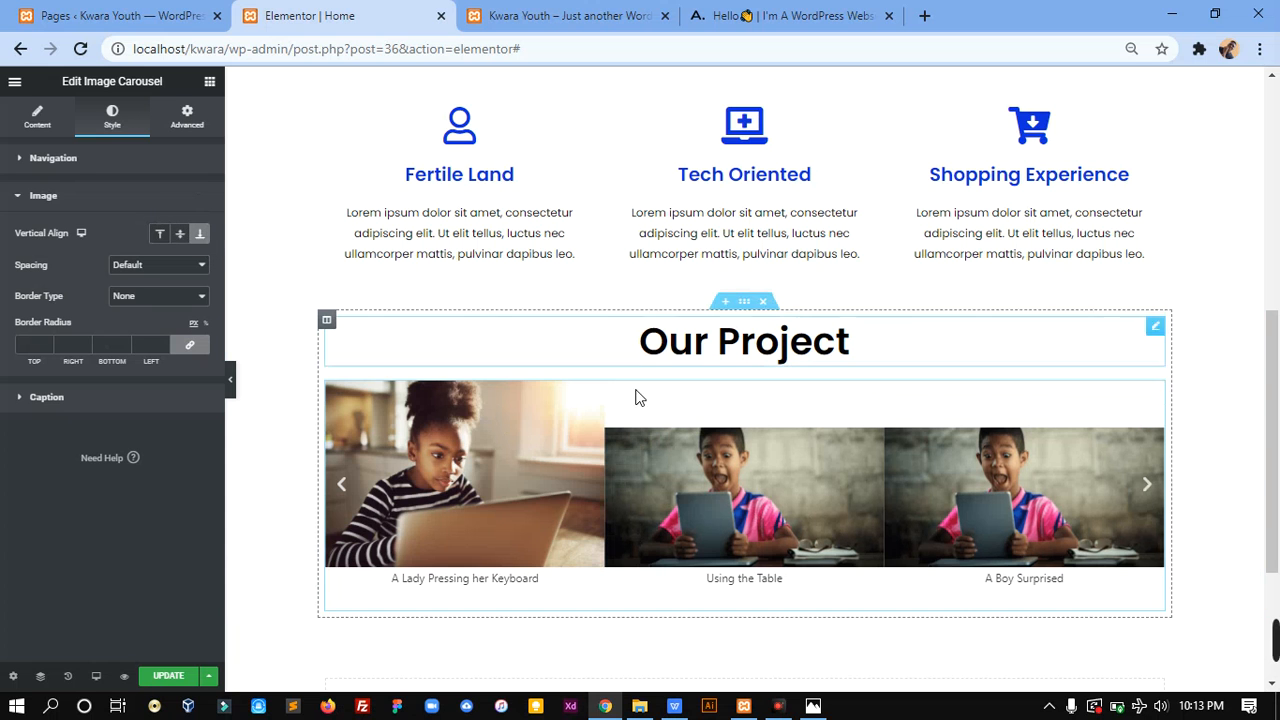
{"action": "left_click", "coordinate": [185, 235]}
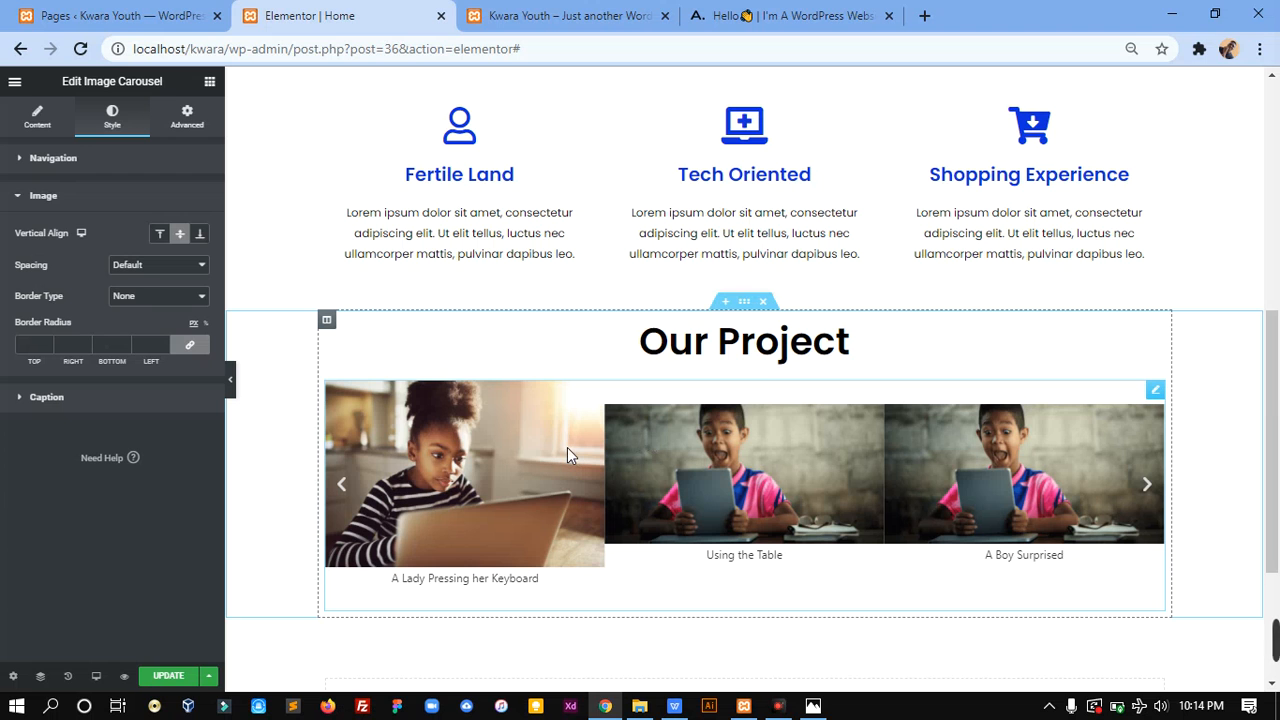
Look at the image spacing in the My Projects carousel on the open portfolio website and return to the Elementor page
{"action": "left_click", "coordinate": [143, 266]}
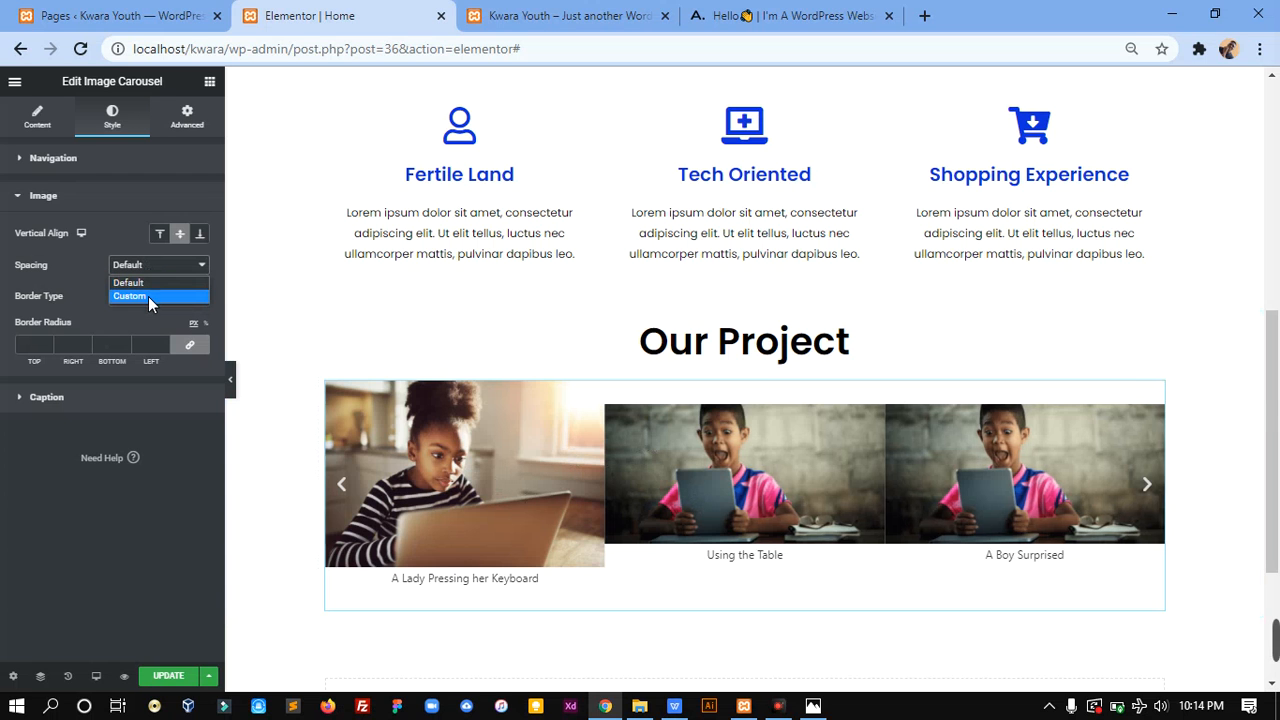
{"action": "left_click", "coordinate": [775, 16]}
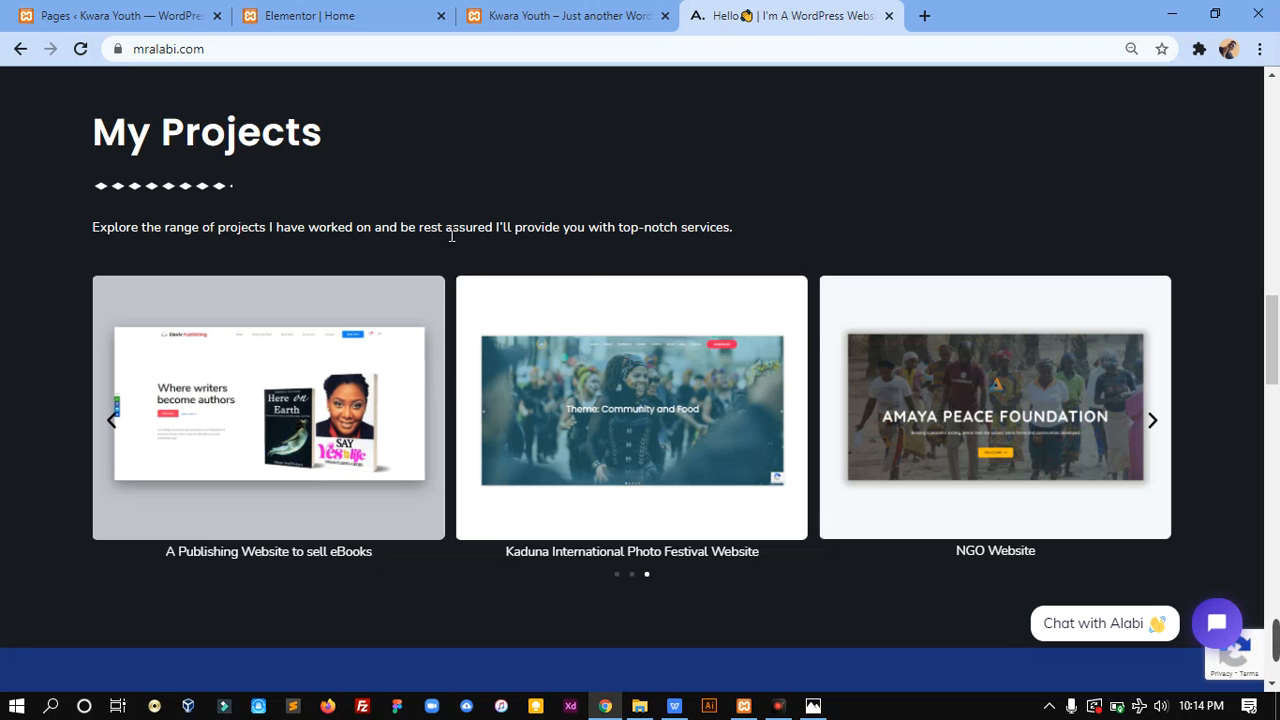
{"action": "left_click", "coordinate": [400, 16]}
{"action": "left_click", "coordinate": [743, 12]}
{"action": "key", "text": "ctrl+2"}
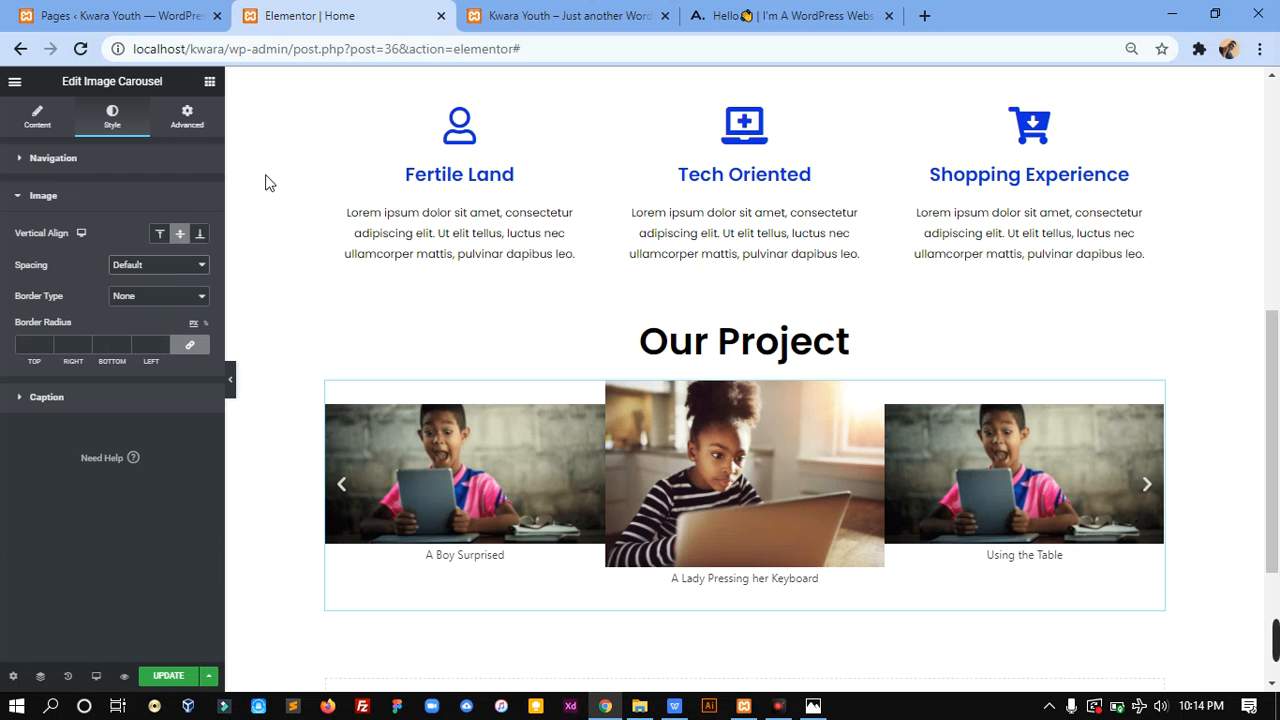
Switch the carousel's image spacing to Custom and set it to 20
{"action": "left_click", "coordinate": [163, 266]}
{"action": "left_click", "coordinate": [160, 293]}
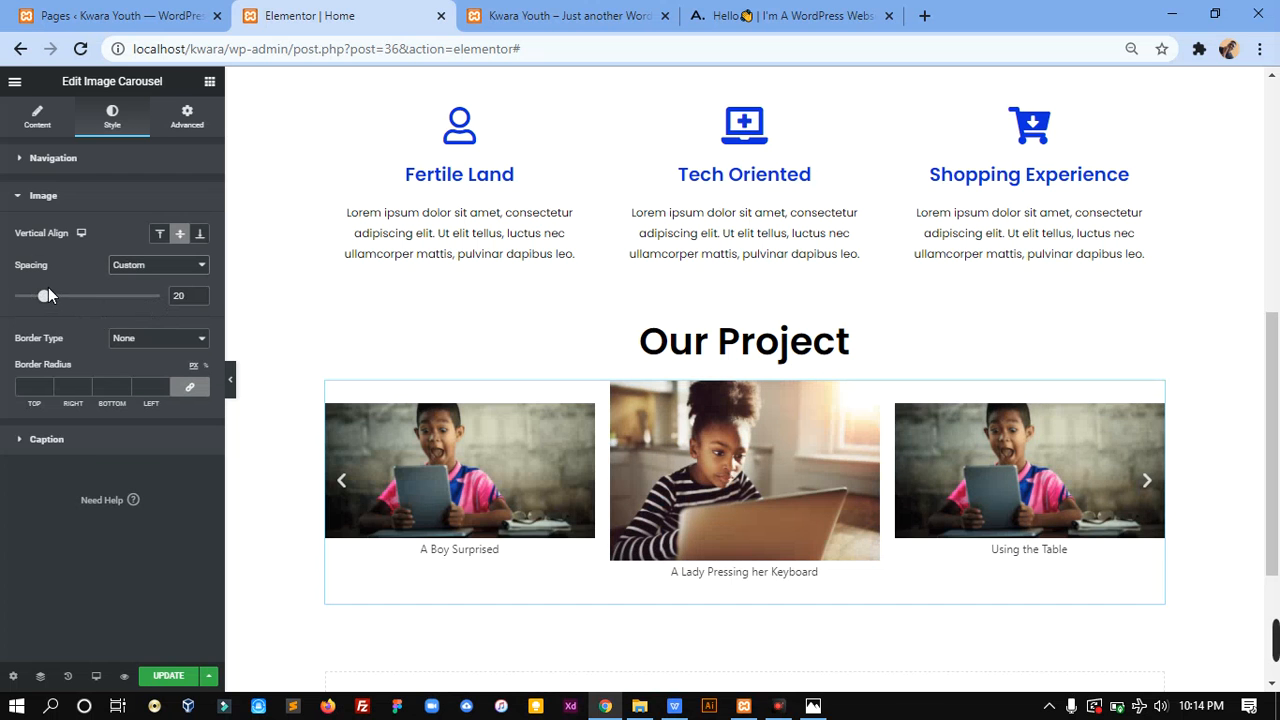
{"action": "mouse_move", "coordinate": [46, 296]}
{"action": "left_mouse_down"}
{"action": "mouse_move", "coordinate": [71, 298]}
{"action": "mouse_move", "coordinate": [47, 297]}
{"action": "left_mouse_up"}
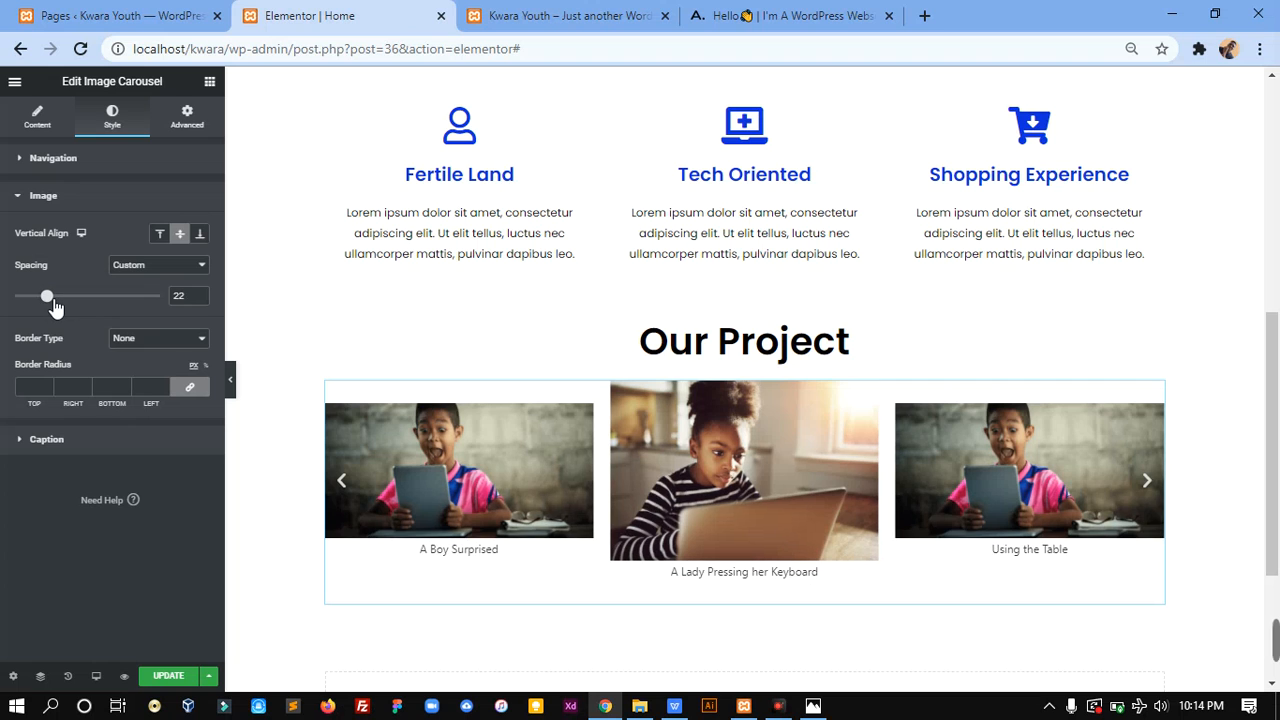
{"action": "left_click", "coordinate": [188, 299]}
{"action": "key", "text": "BackSpace"}
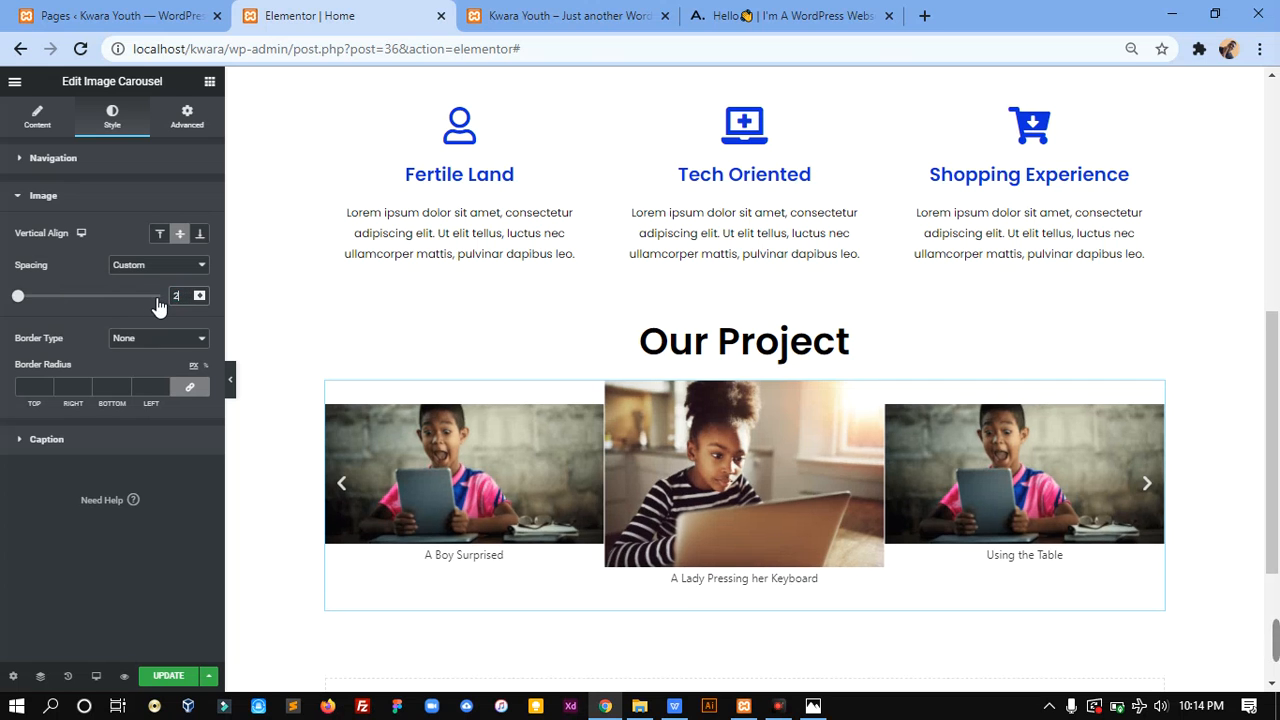
{"action": "type", "text": "0"}
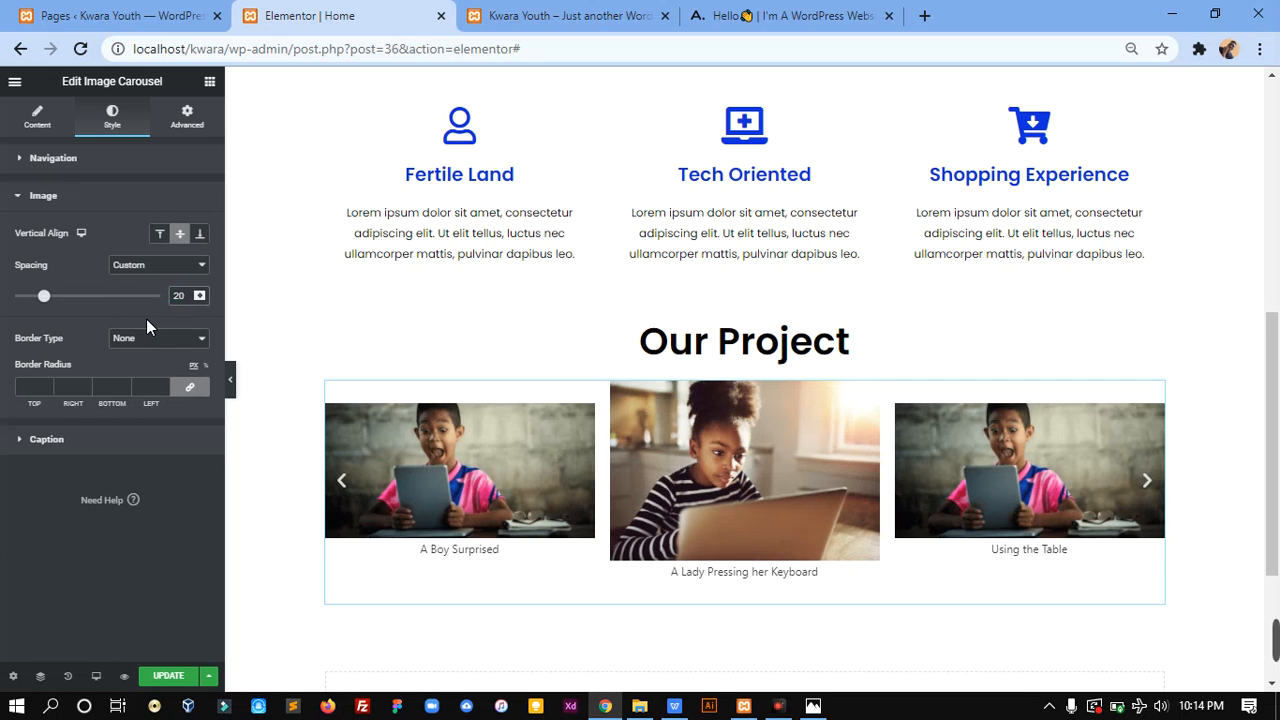
Round all corners of the carousel images with a 10 px border radius and compare with the portfolio site's carousel
{"action": "left_click", "coordinate": [44, 389]}
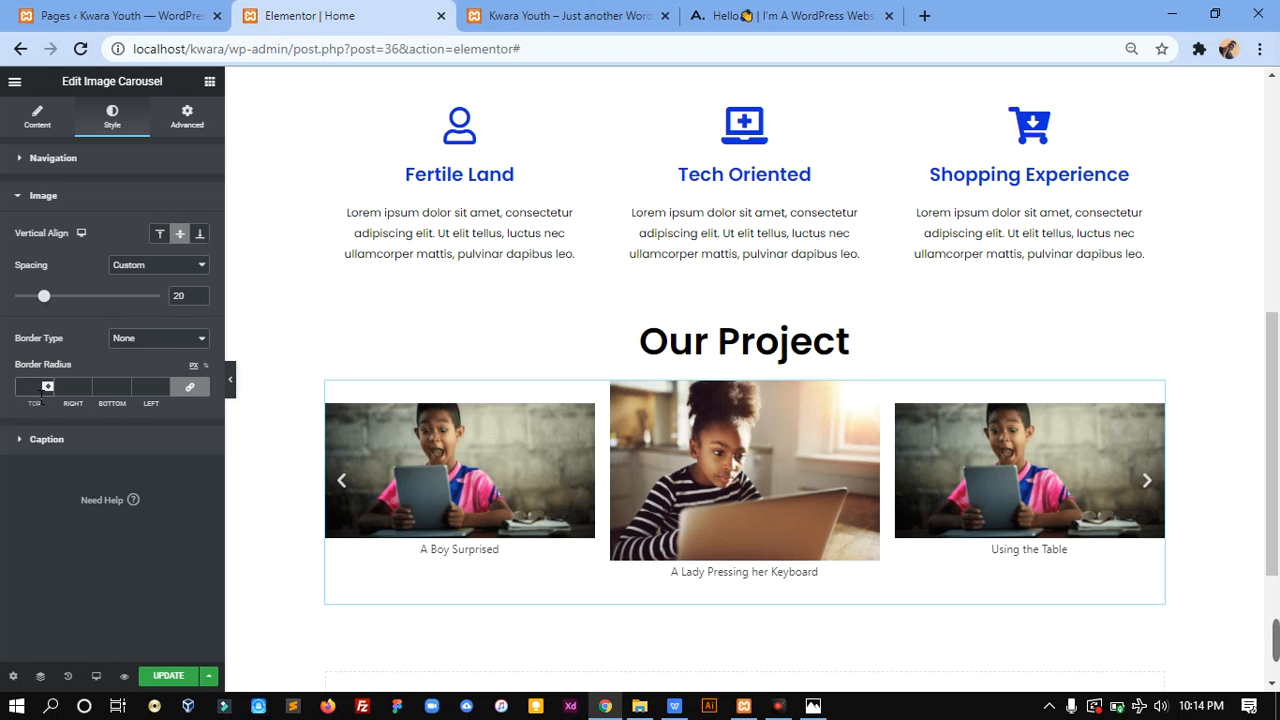
{"action": "type", "text": "90"}
{"action": "key", "text": "BackSpace"}
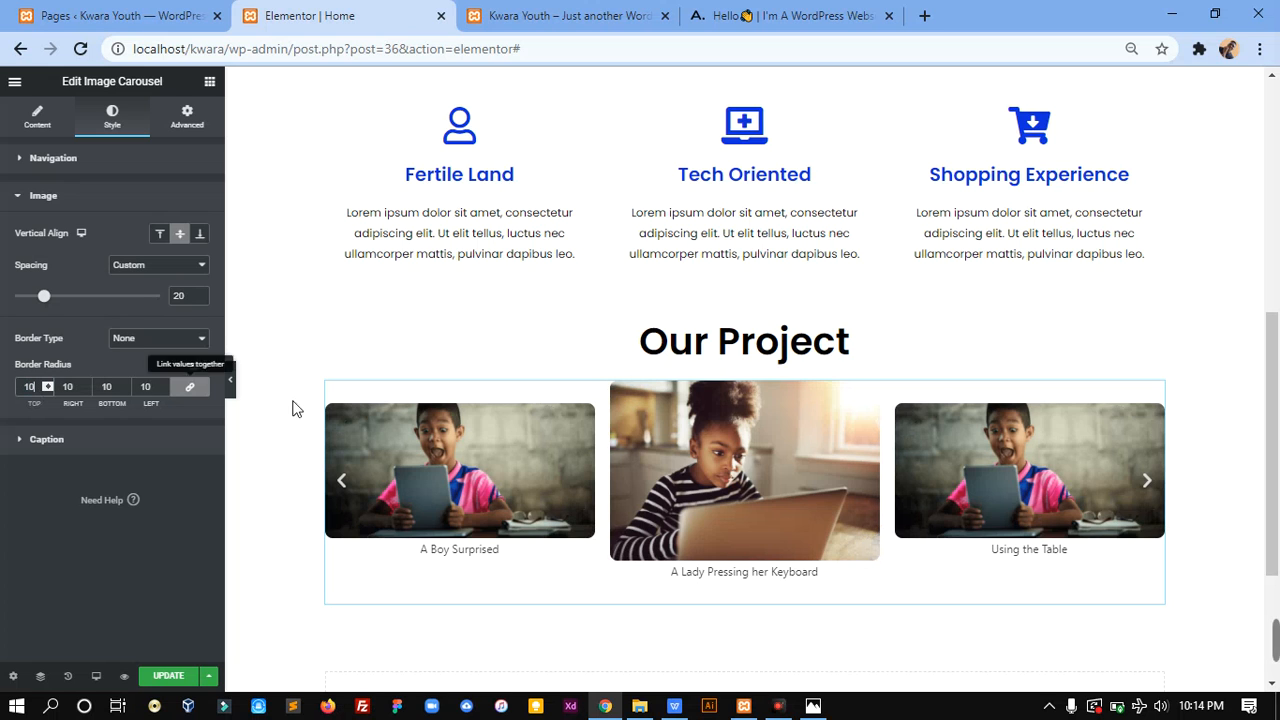
{"action": "left_click", "coordinate": [860, 8]}
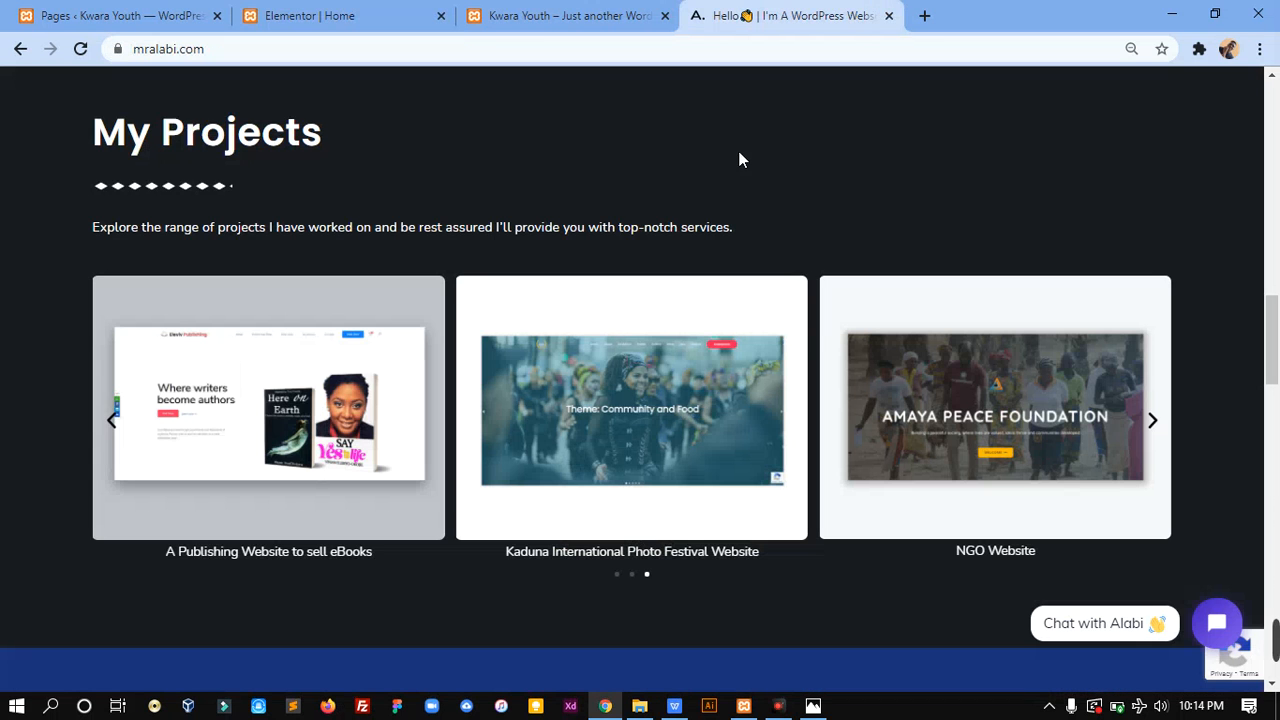
{"action": "left_click", "coordinate": [320, 8]}
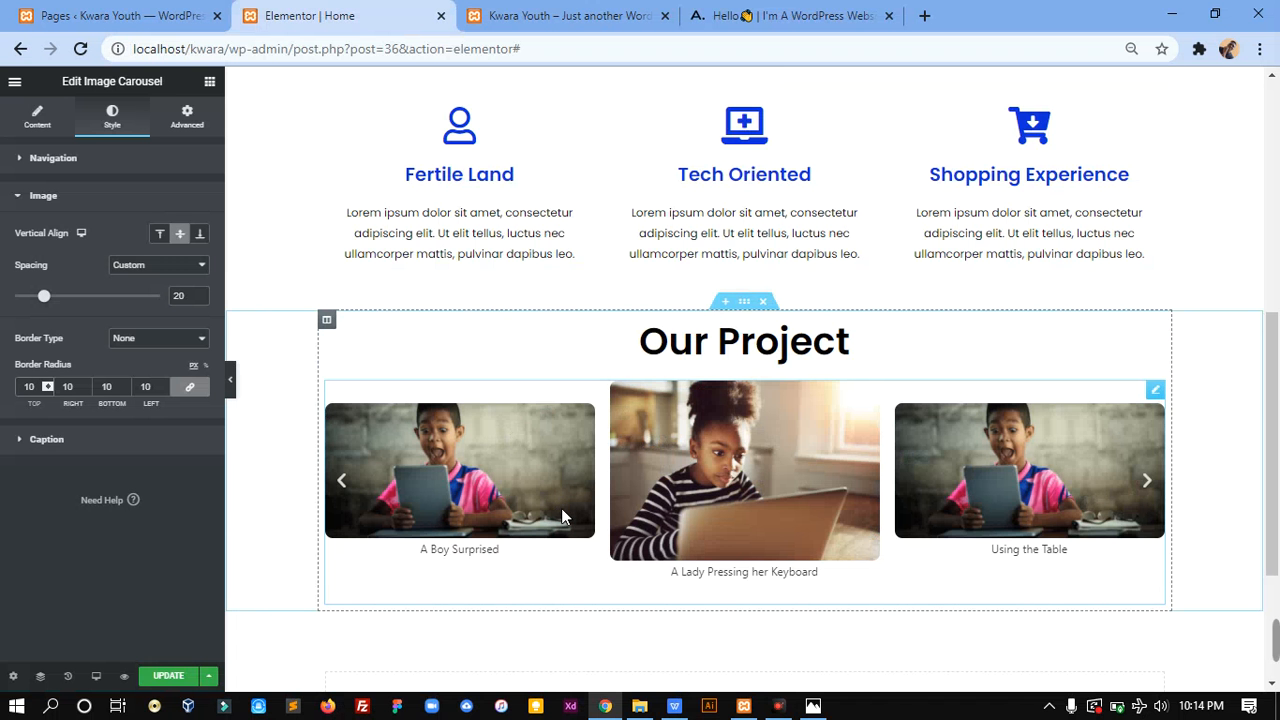
Set the carousel caption typography to the Poppins font family at a size of 20 px
{"action": "left_click", "coordinate": [80, 445]}
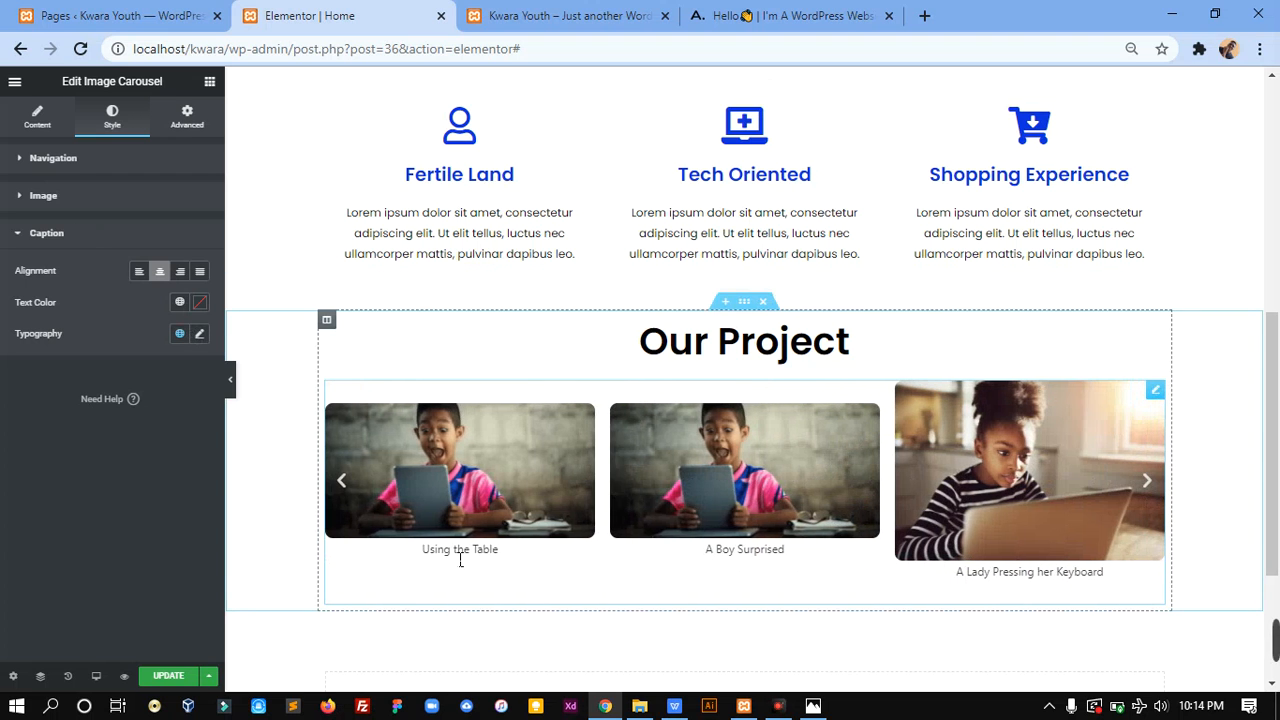
{"action": "left_click", "coordinate": [200, 335]}
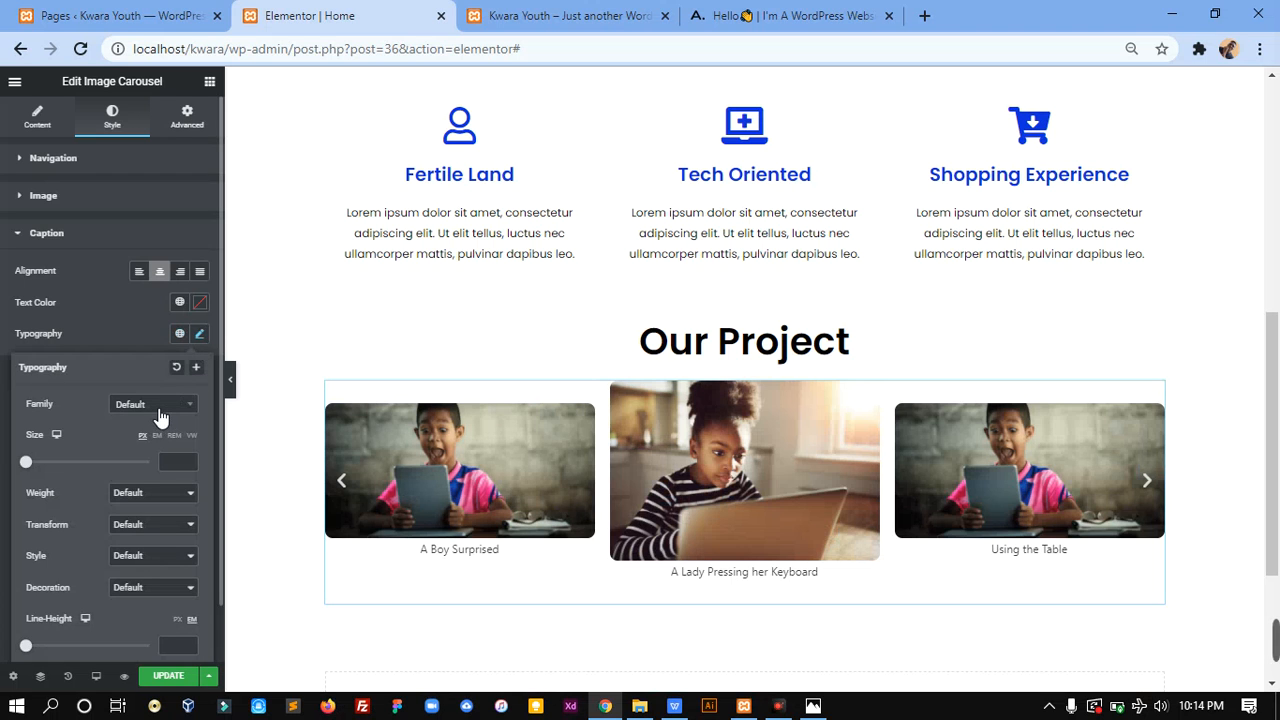
{"action": "left_click", "coordinate": [160, 410]}
{"action": "type", "text": "pop"}
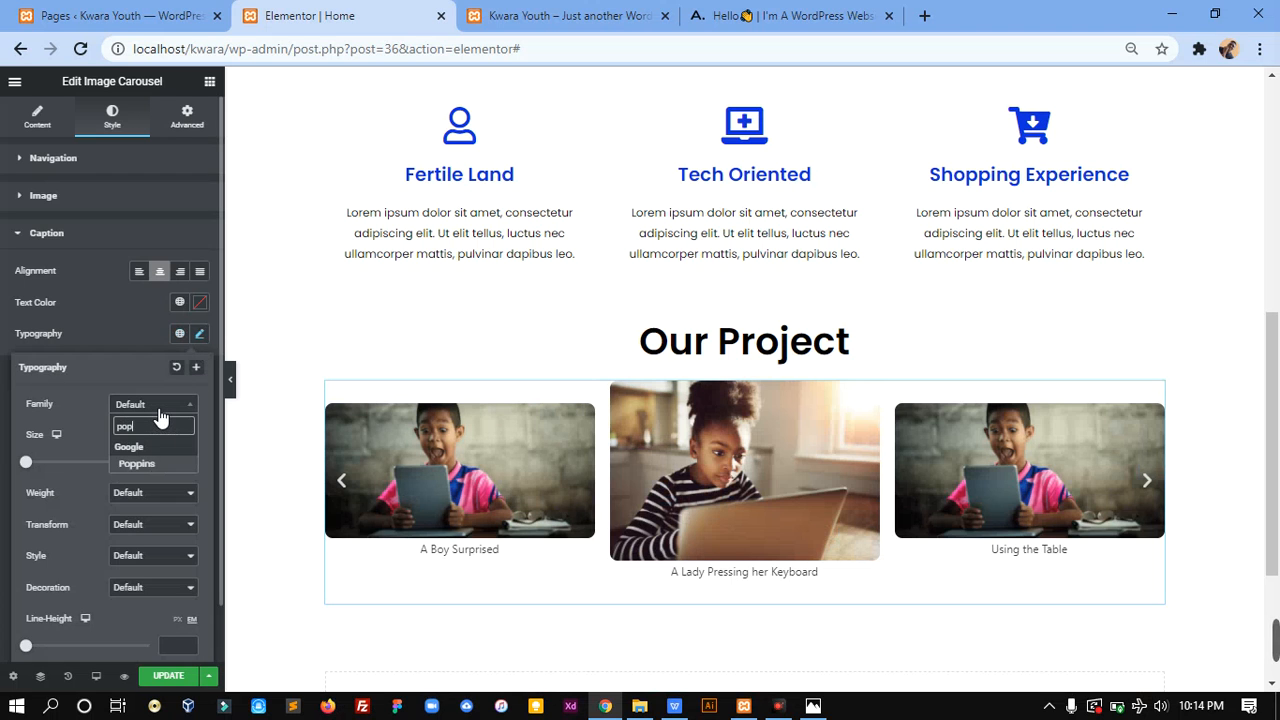
{"action": "type", "text": "p"}
{"action": "key", "text": "Return"}
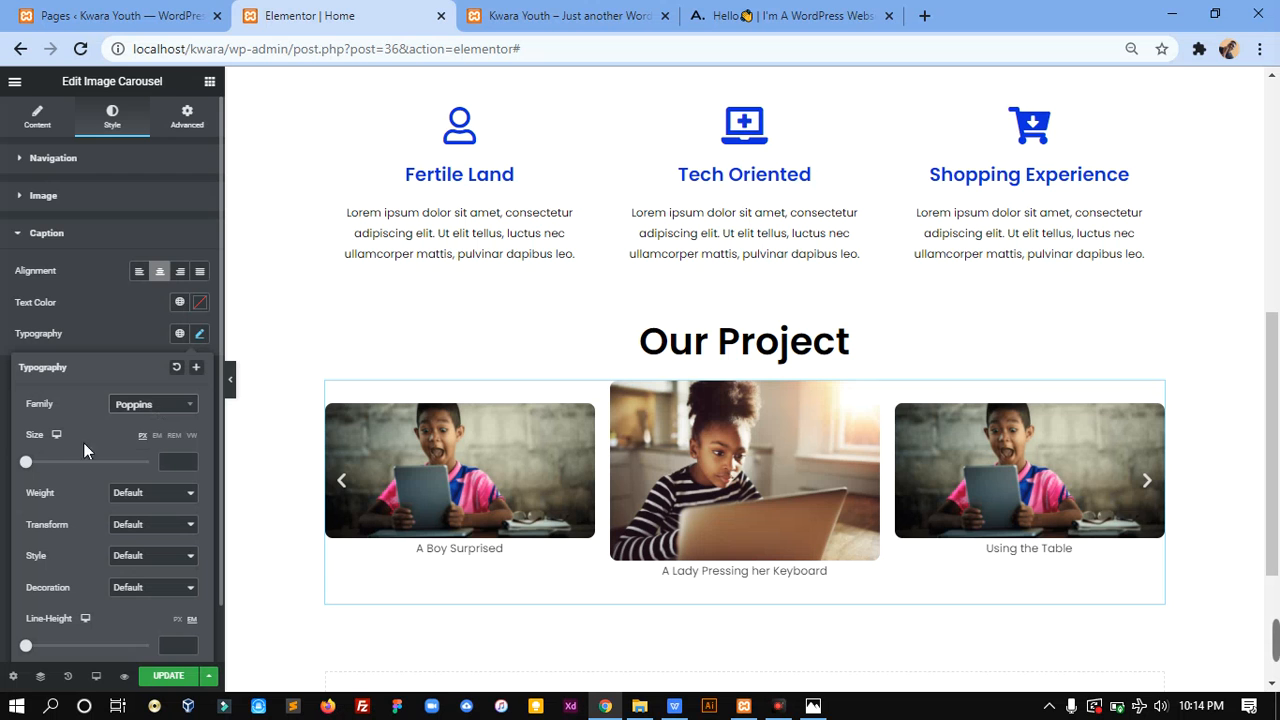
{"action": "mouse_move", "coordinate": [25, 462]}
{"action": "left_mouse_down"}
{"action": "mouse_move", "coordinate": [104, 463]}
{"action": "mouse_move", "coordinate": [43, 470]}
{"action": "left_mouse_up"}
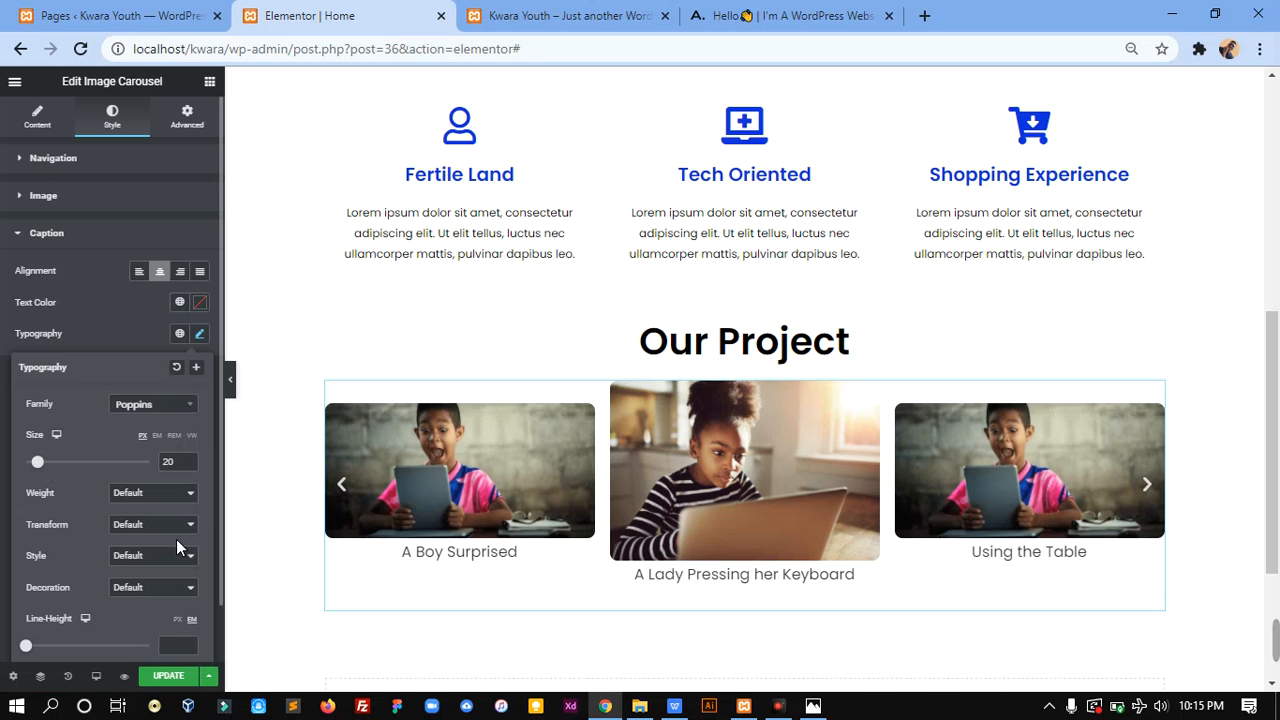
Try caption font weights of 900 and 500 and settle on 400
{"action": "scroll", "coordinate": [176, 539], "scroll_direction": "down", "scroll_amount": 1}
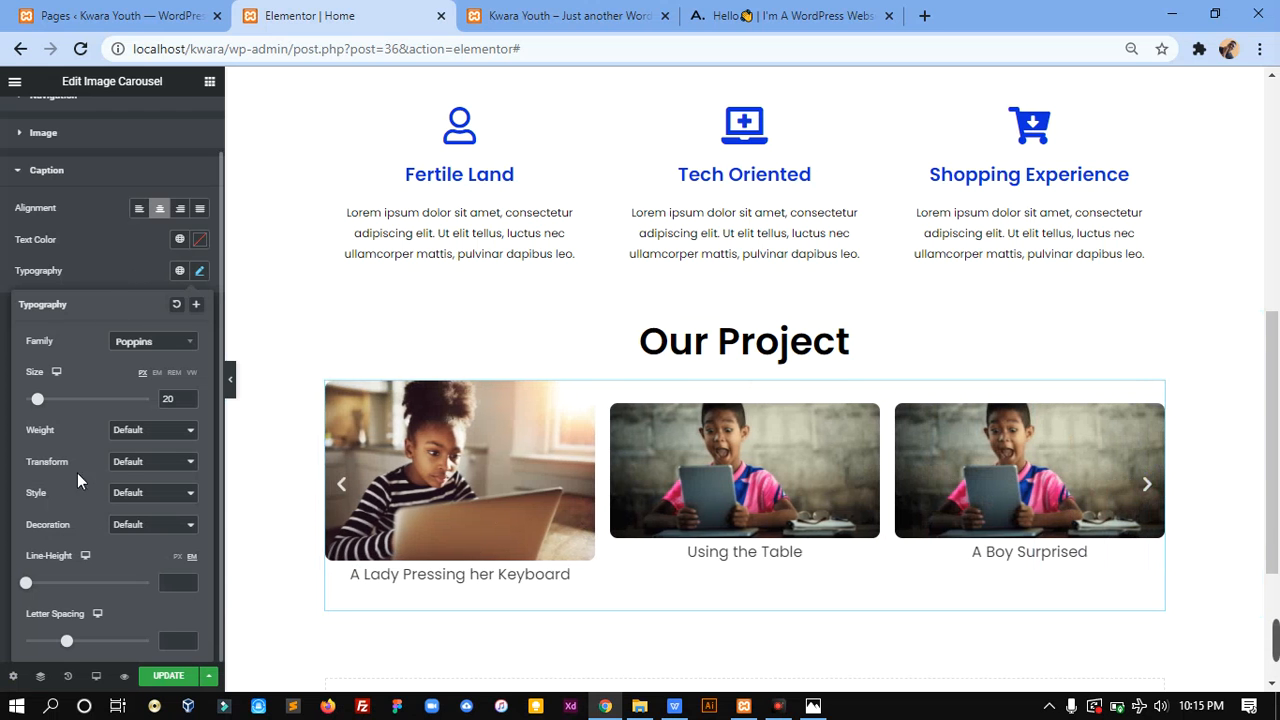
{"action": "left_click", "coordinate": [155, 437]}
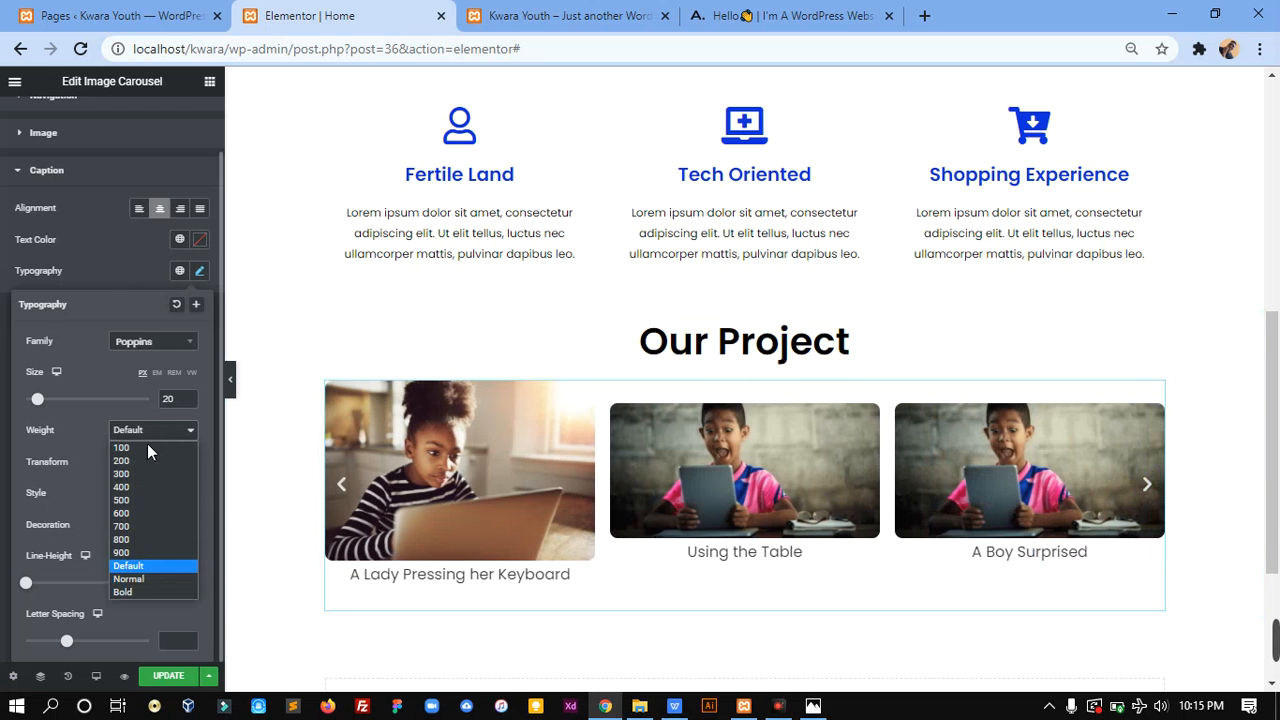
{"action": "left_click", "coordinate": [131, 555]}
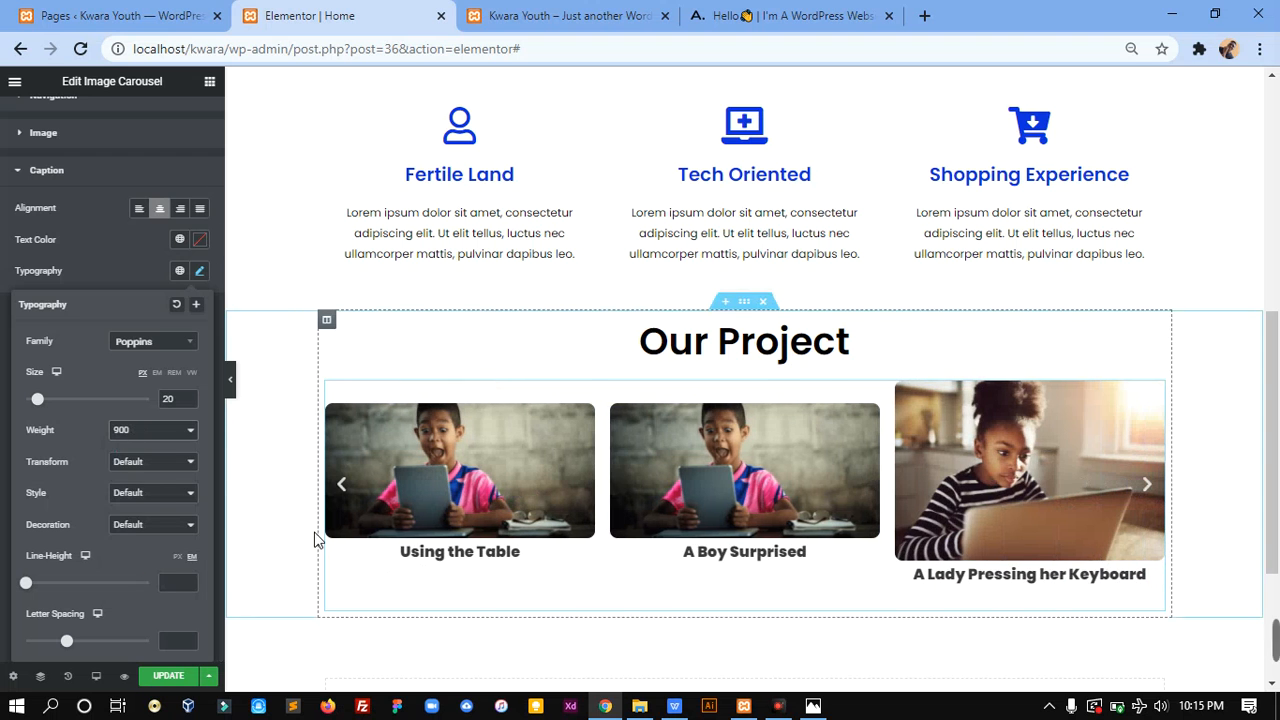
{"action": "left_click", "coordinate": [131, 437]}
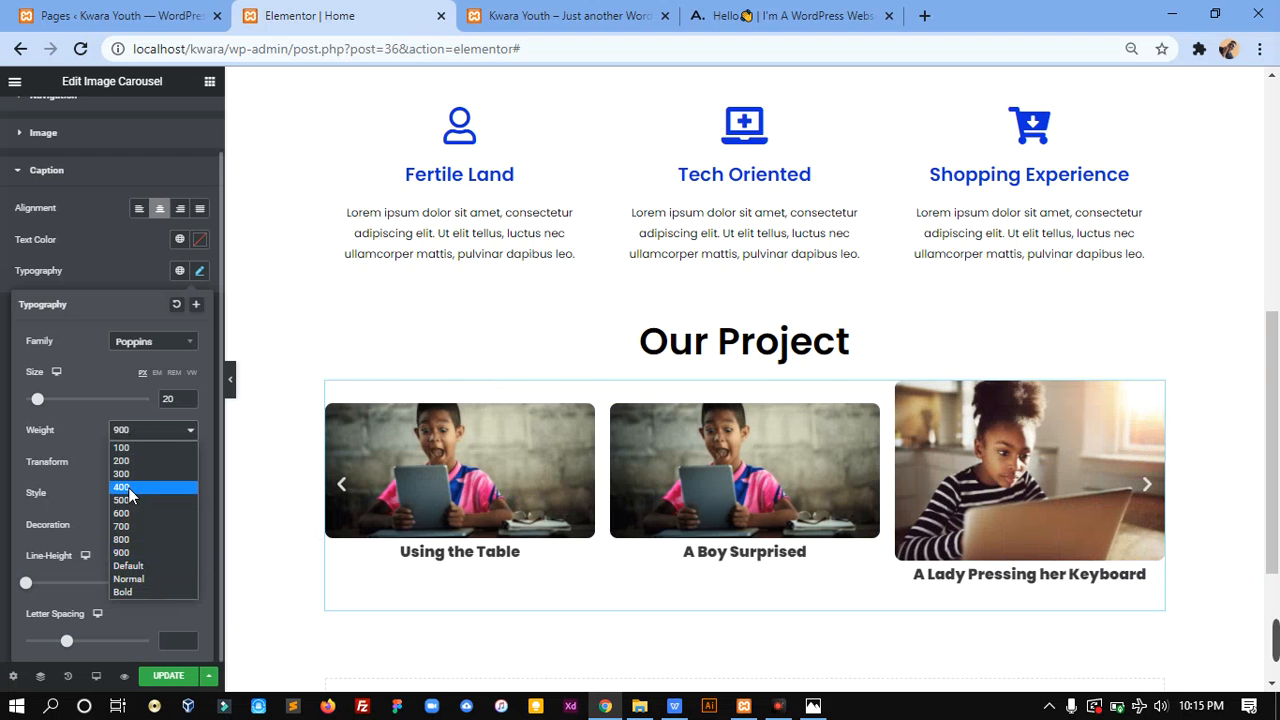
{"action": "left_click", "coordinate": [130, 488]}
{"action": "left_click", "coordinate": [131, 437]}
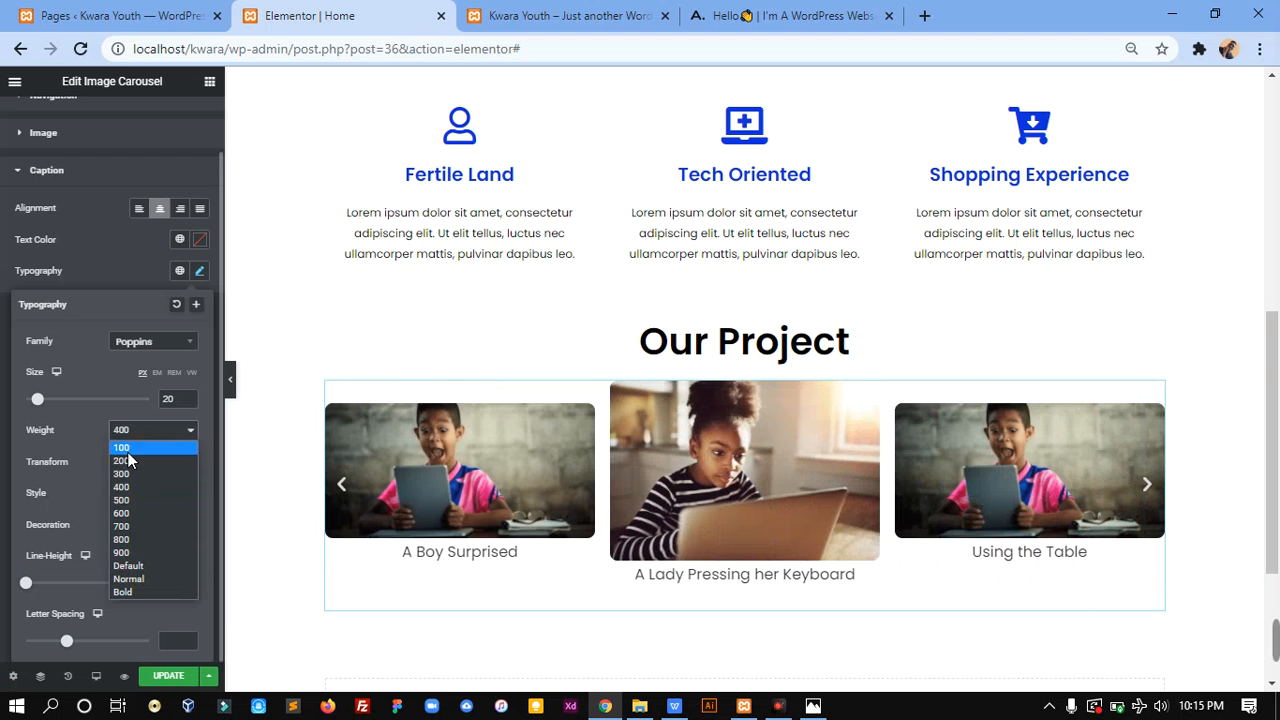
{"action": "left_click", "coordinate": [137, 500]}
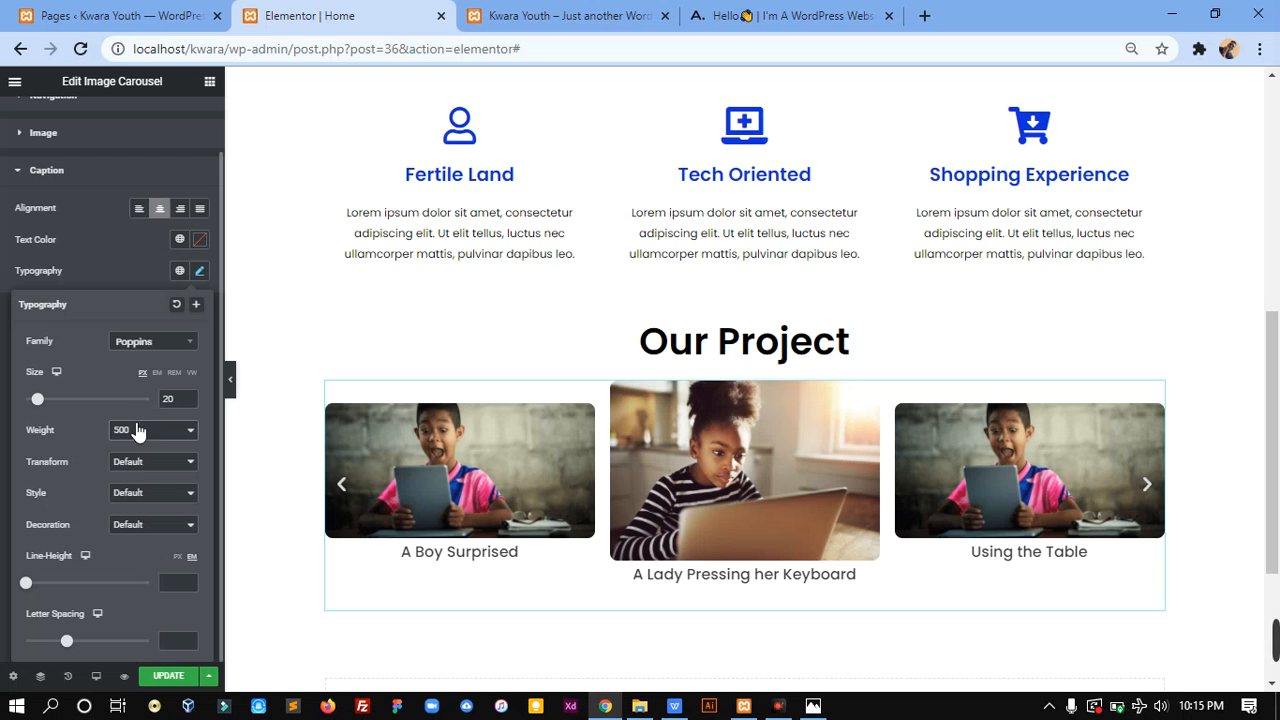
{"action": "left_click", "coordinate": [138, 430]}
{"action": "left_click", "coordinate": [136, 486]}
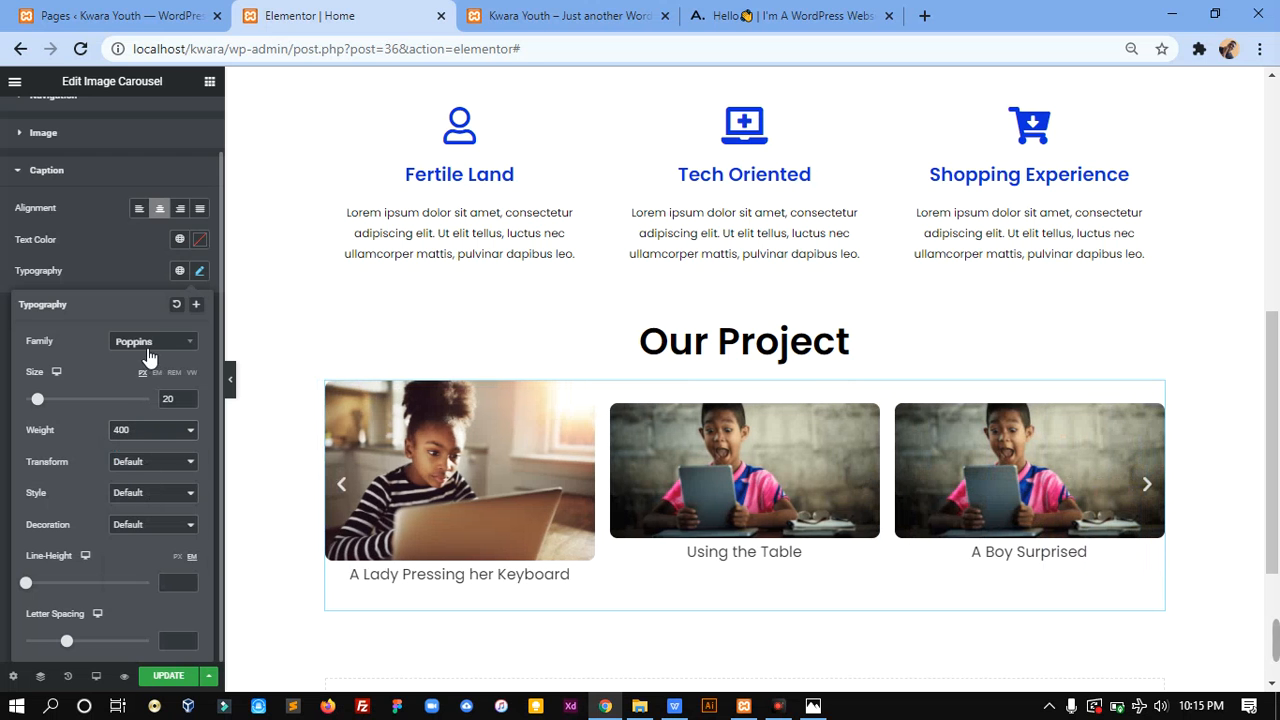
Try the Normal, Italic and Oblique styles on the carousel captions, restore Default, and close the typography settings
{"action": "left_click", "coordinate": [150, 465]}
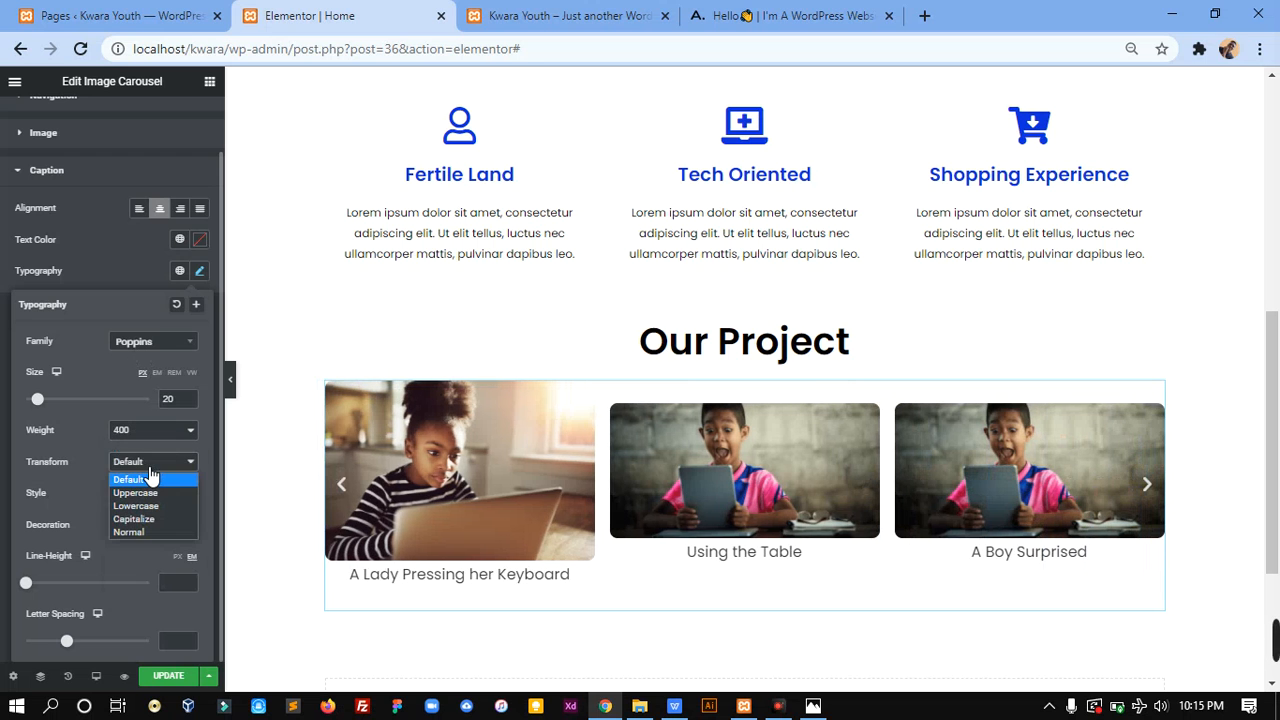
{"action": "left_click", "coordinate": [145, 465]}
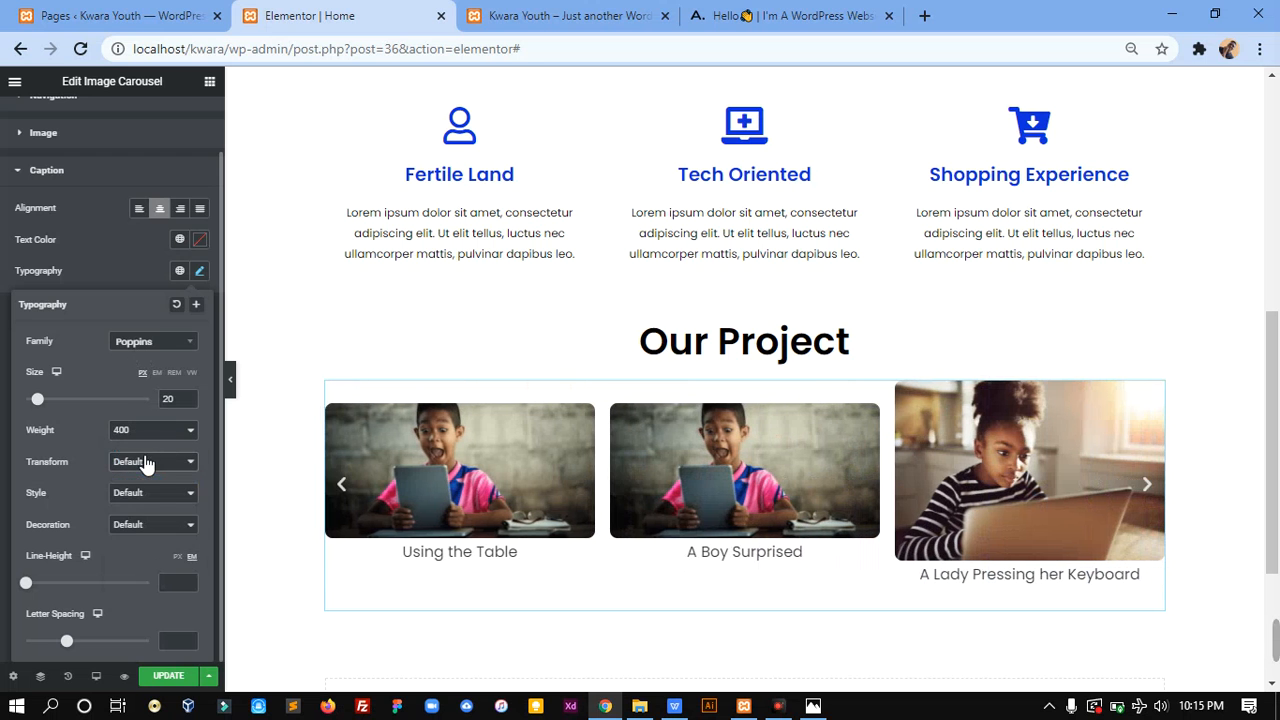
{"action": "left_click", "coordinate": [143, 494]}
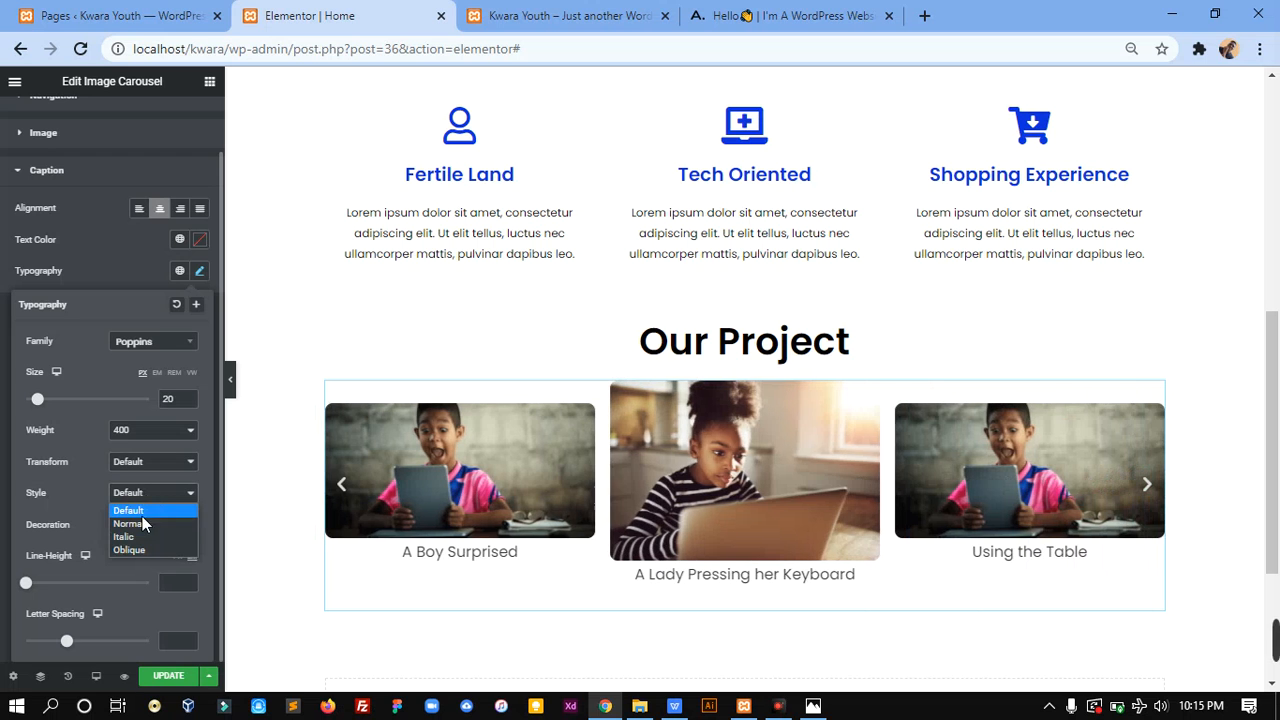
{"action": "left_click", "coordinate": [142, 522]}
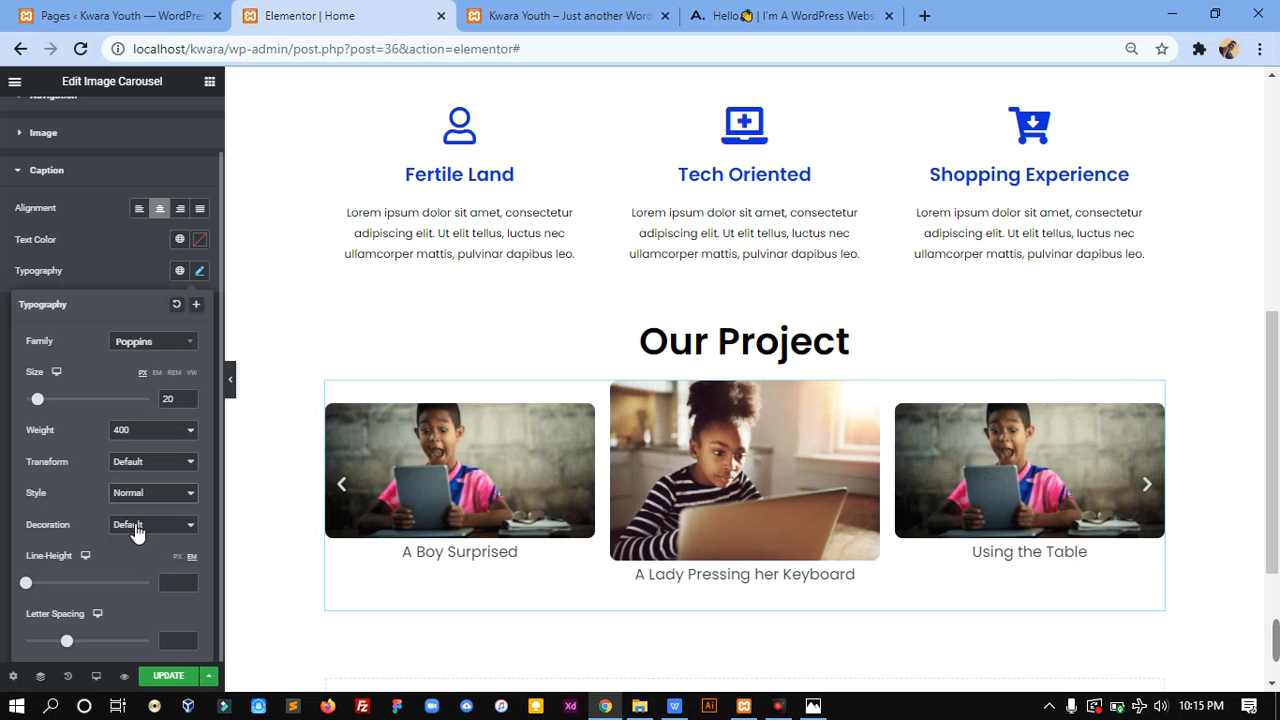
{"action": "left_click", "coordinate": [137, 528]}
{"action": "left_click", "coordinate": [134, 498]}
{"action": "left_click", "coordinate": [133, 542]}
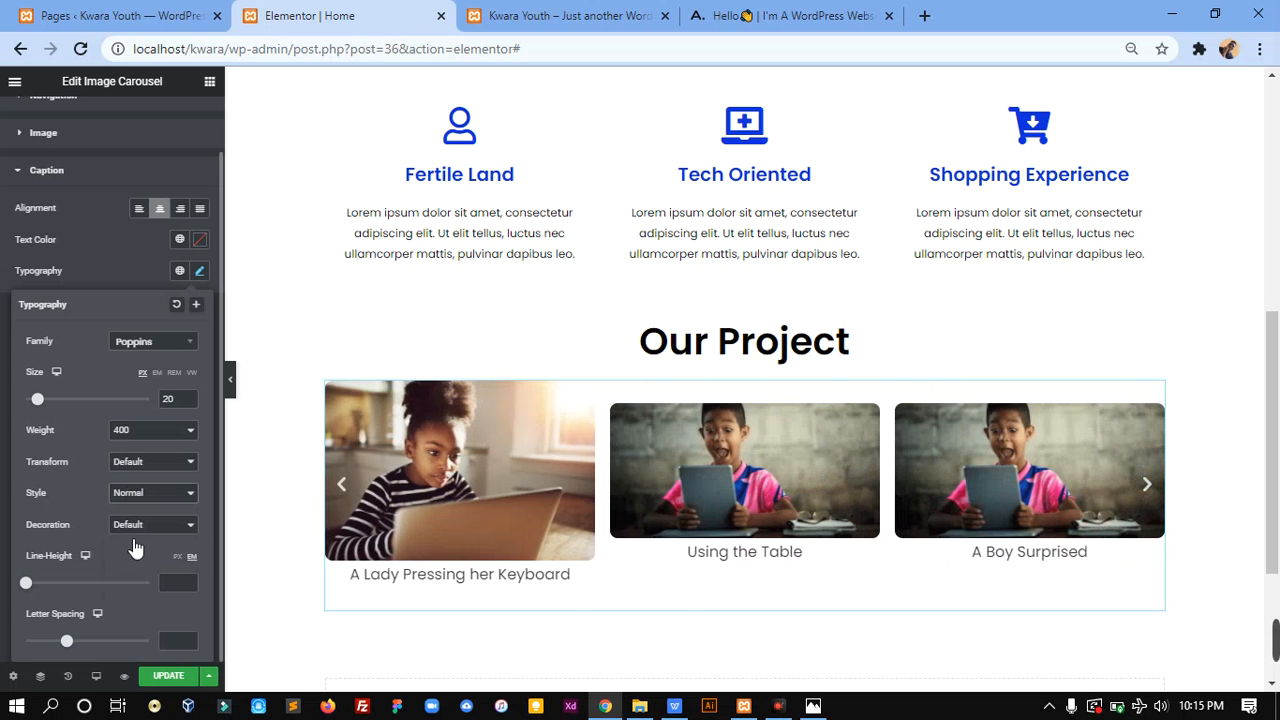
{"action": "left_click", "coordinate": [194, 495]}
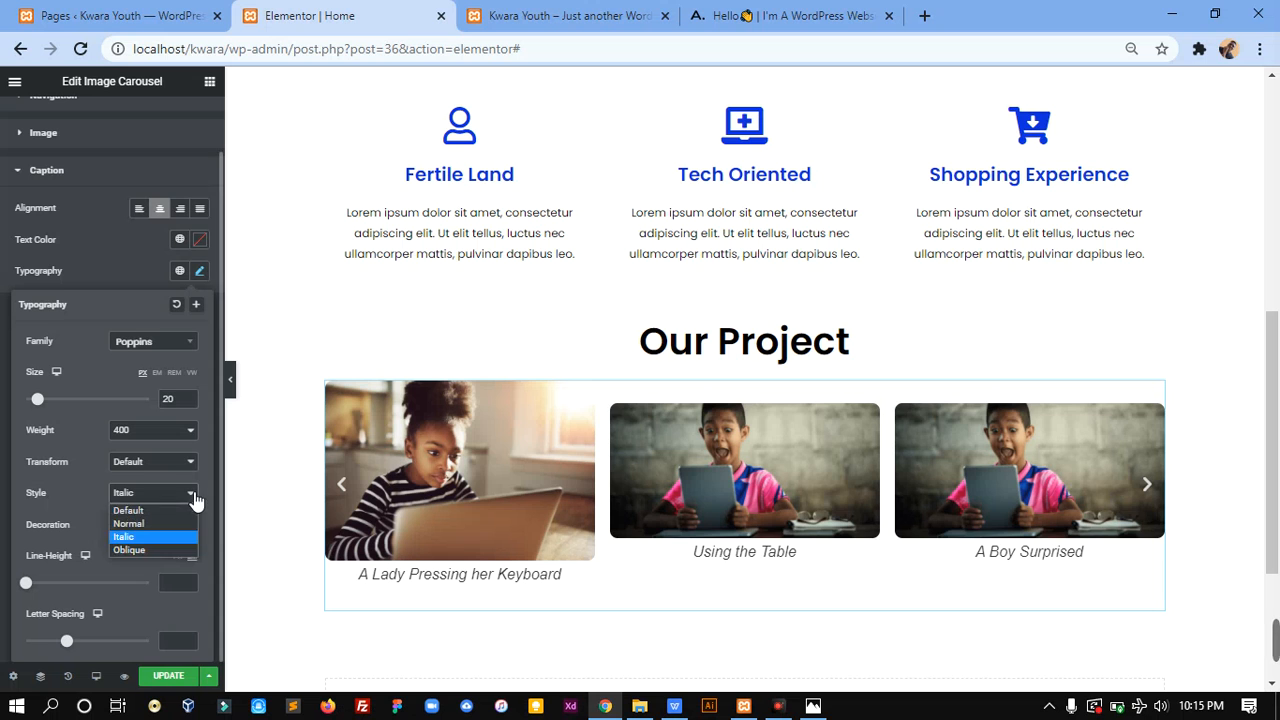
{"action": "left_click", "coordinate": [152, 550]}
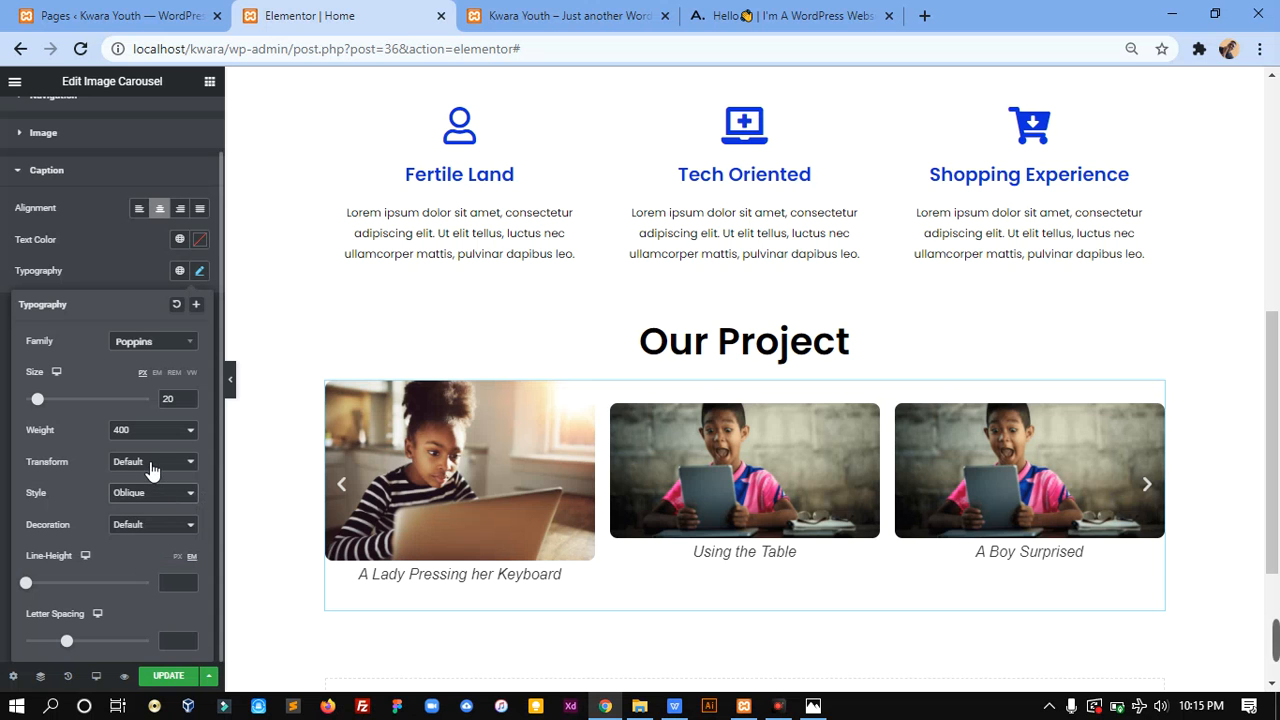
{"action": "left_click", "coordinate": [148, 493]}
{"action": "left_click", "coordinate": [139, 510]}
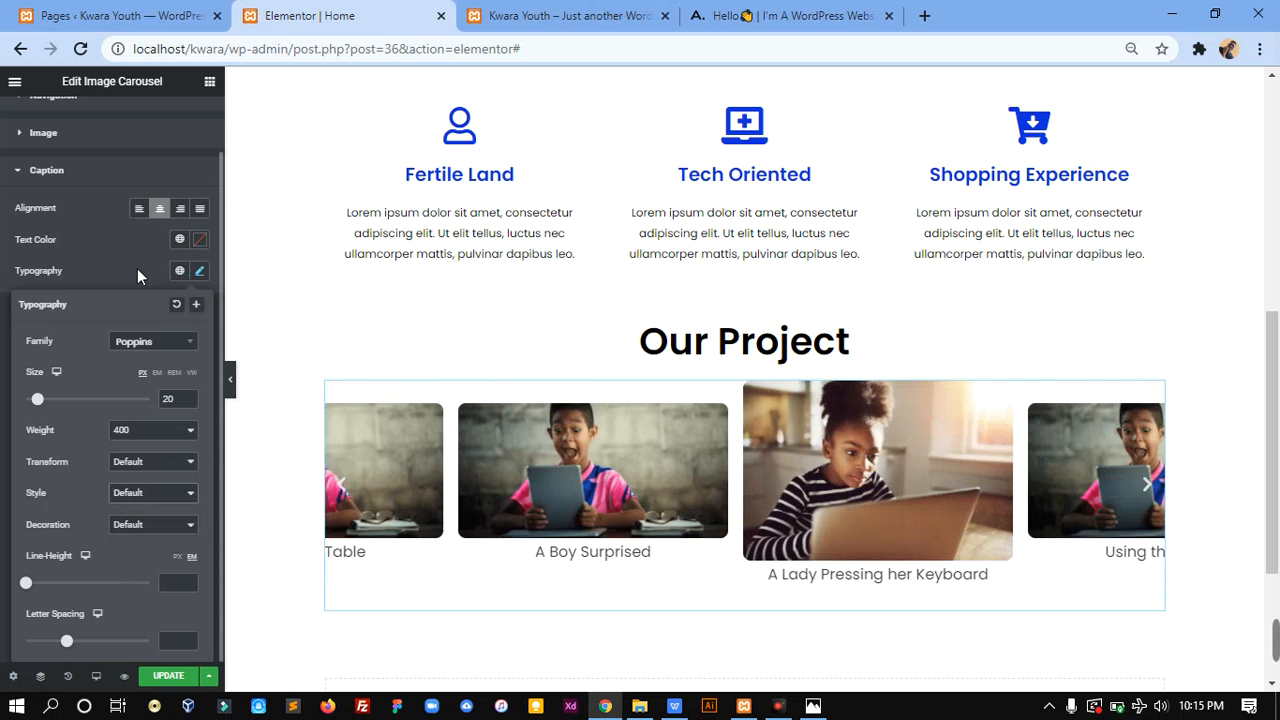
{"action": "left_click", "coordinate": [137, 268]}
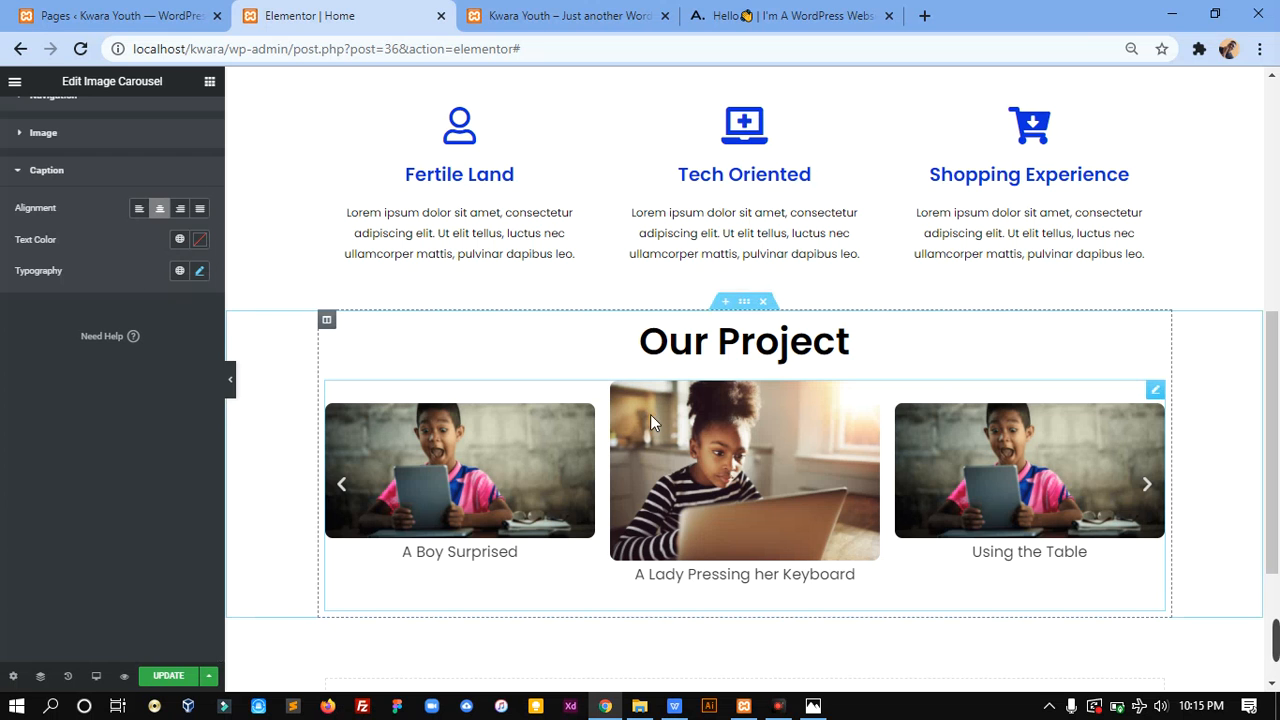
Check the Contact Us layout in the website sketch in Photos and return to the empty area below the Our Project section in Elementor
{"action": "left_click", "coordinate": [813, 706]}
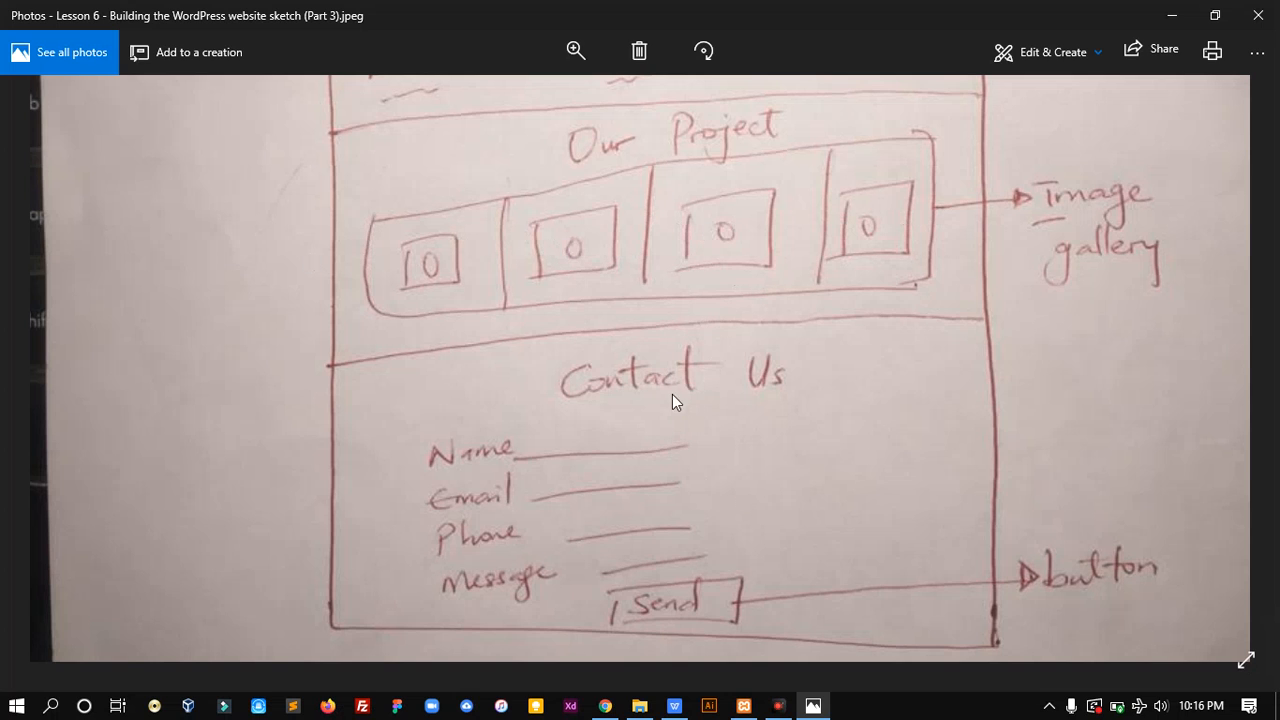
{"action": "left_click", "coordinate": [605, 706]}
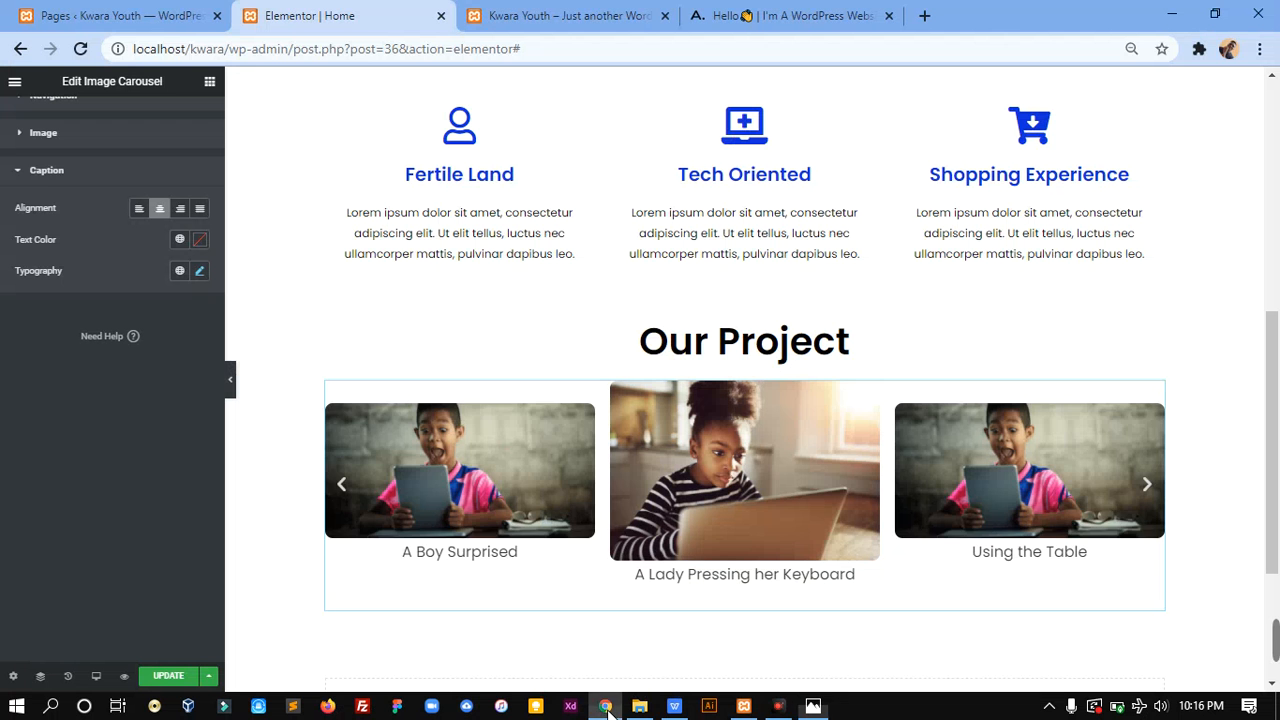
{"action": "scroll", "coordinate": [482, 335], "scroll_direction": "down", "scroll_amount": 3}
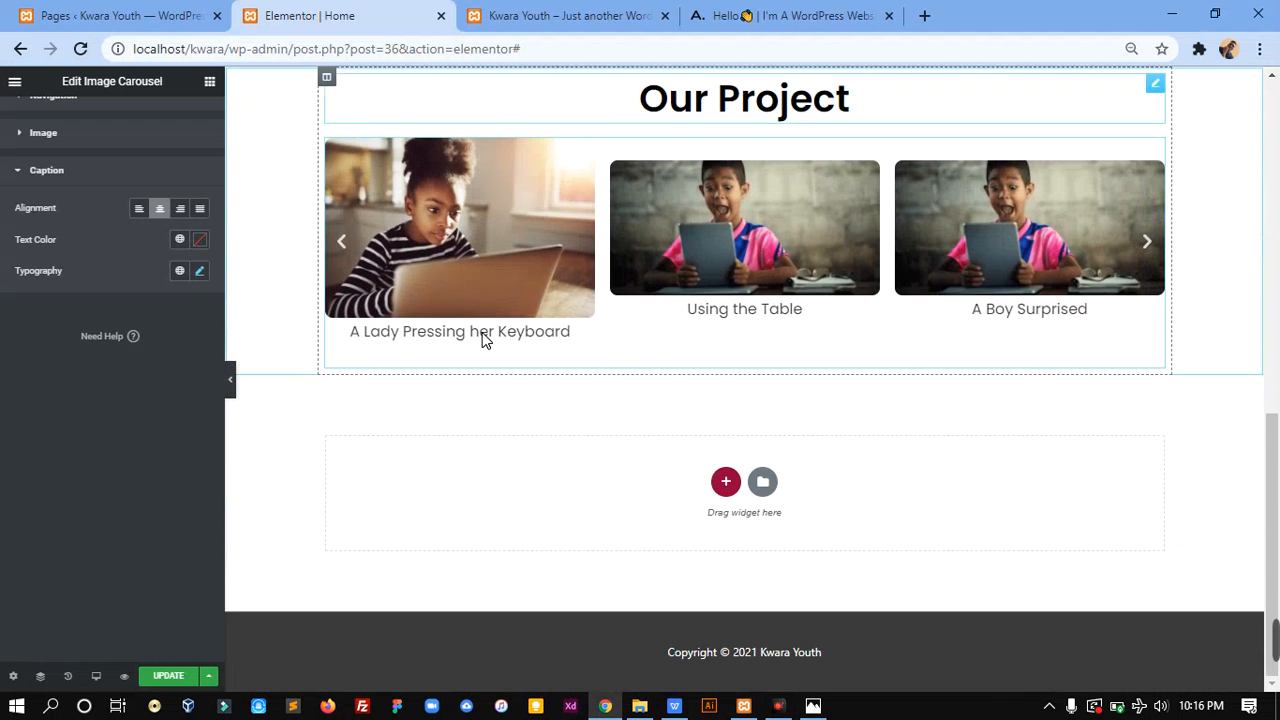
{"action": "scroll", "coordinate": [560, 340], "scroll_direction": "up", "scroll_amount": 1}
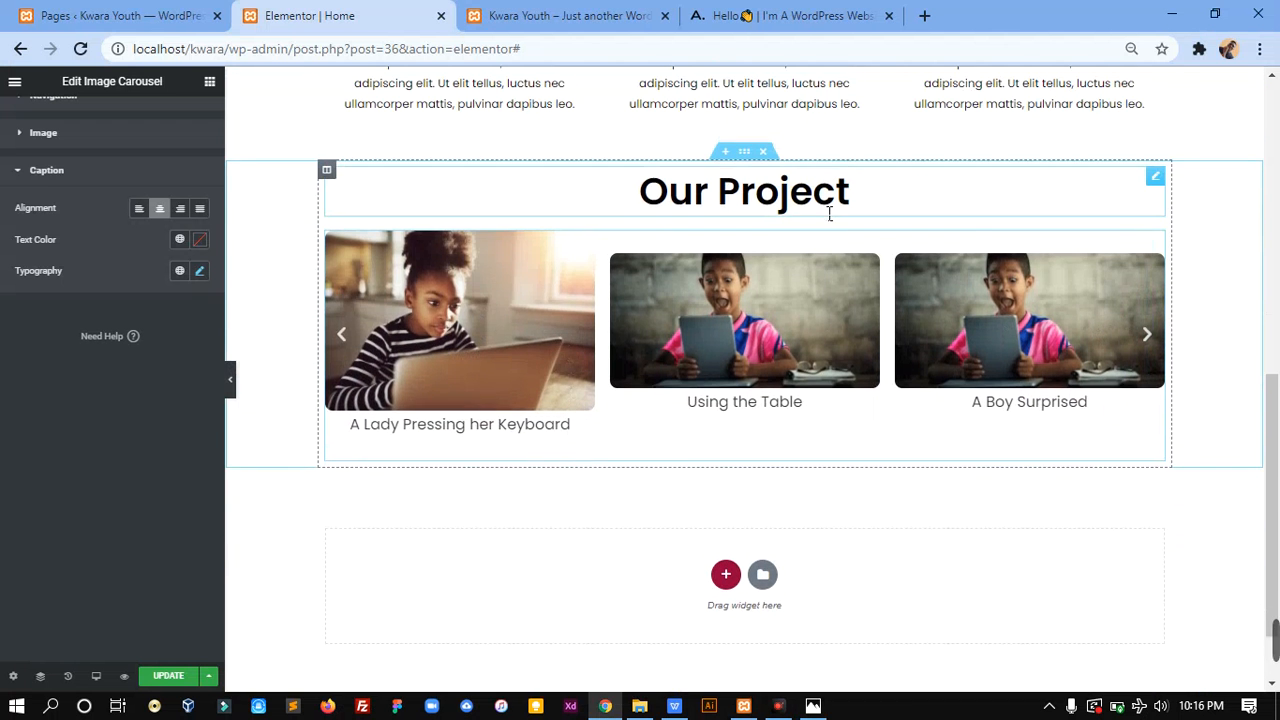
{"action": "right_click", "coordinate": [824, 207]}
{"action": "left_click", "coordinate": [860, 245]}
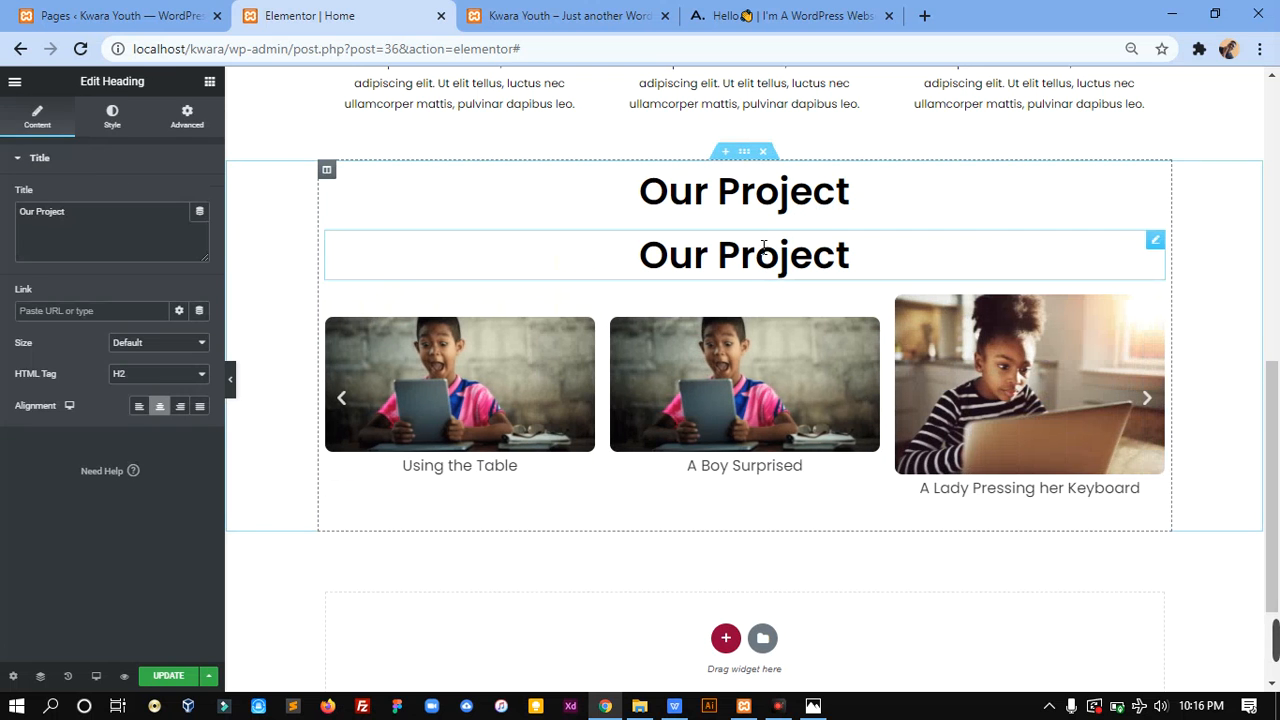
{"action": "key", "text": "Delete"}
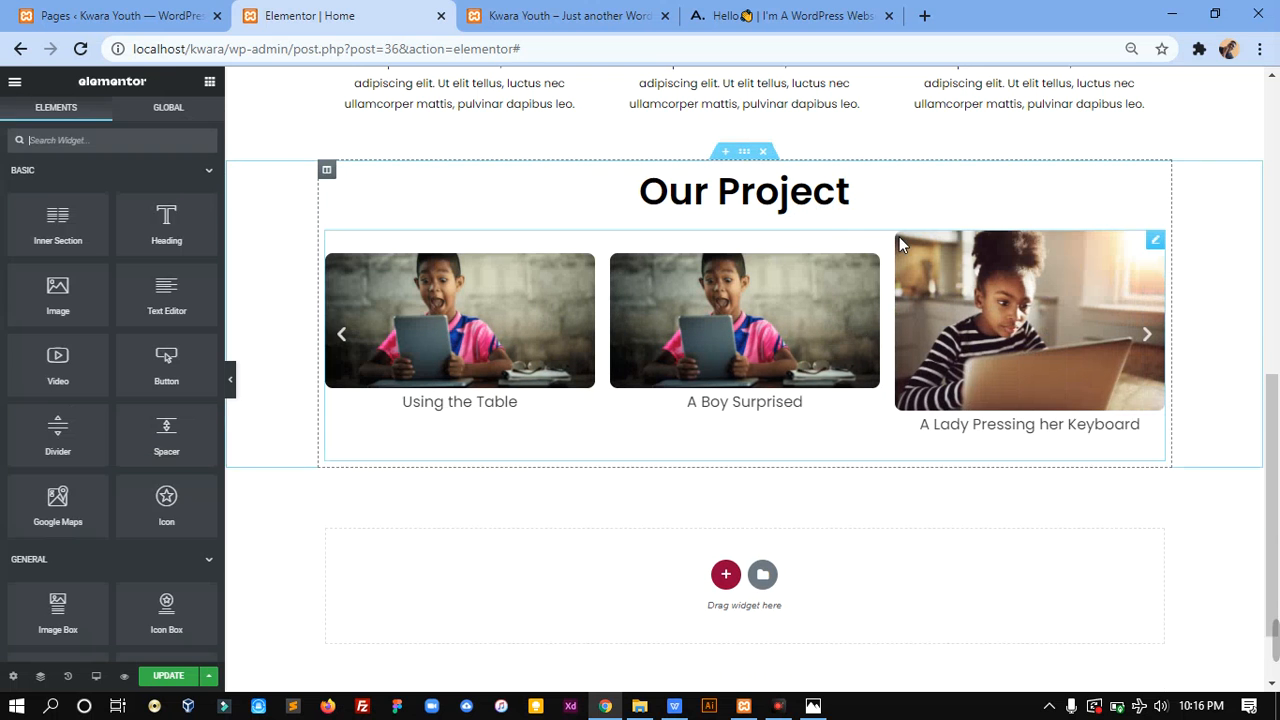
Duplicate the whole Our Project section and delete the image carousel from the copy
{"action": "right_click", "coordinate": [757, 152]}
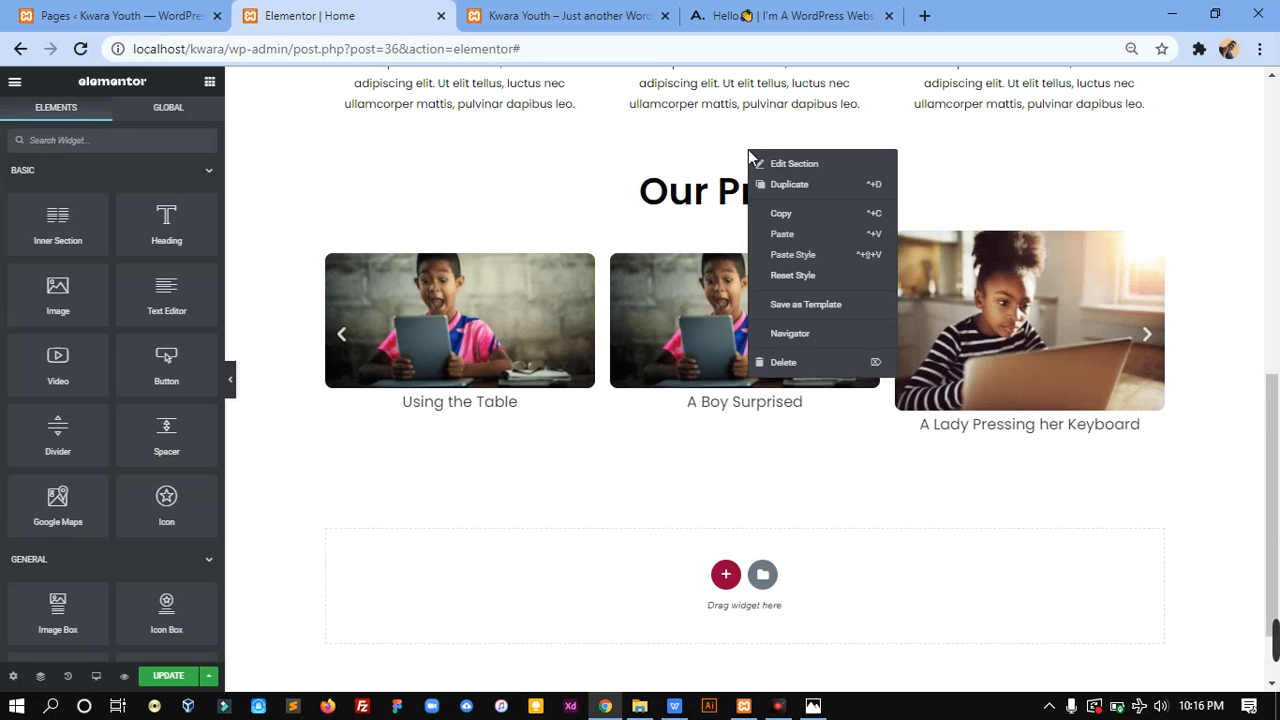
{"action": "left_click", "coordinate": [790, 186]}
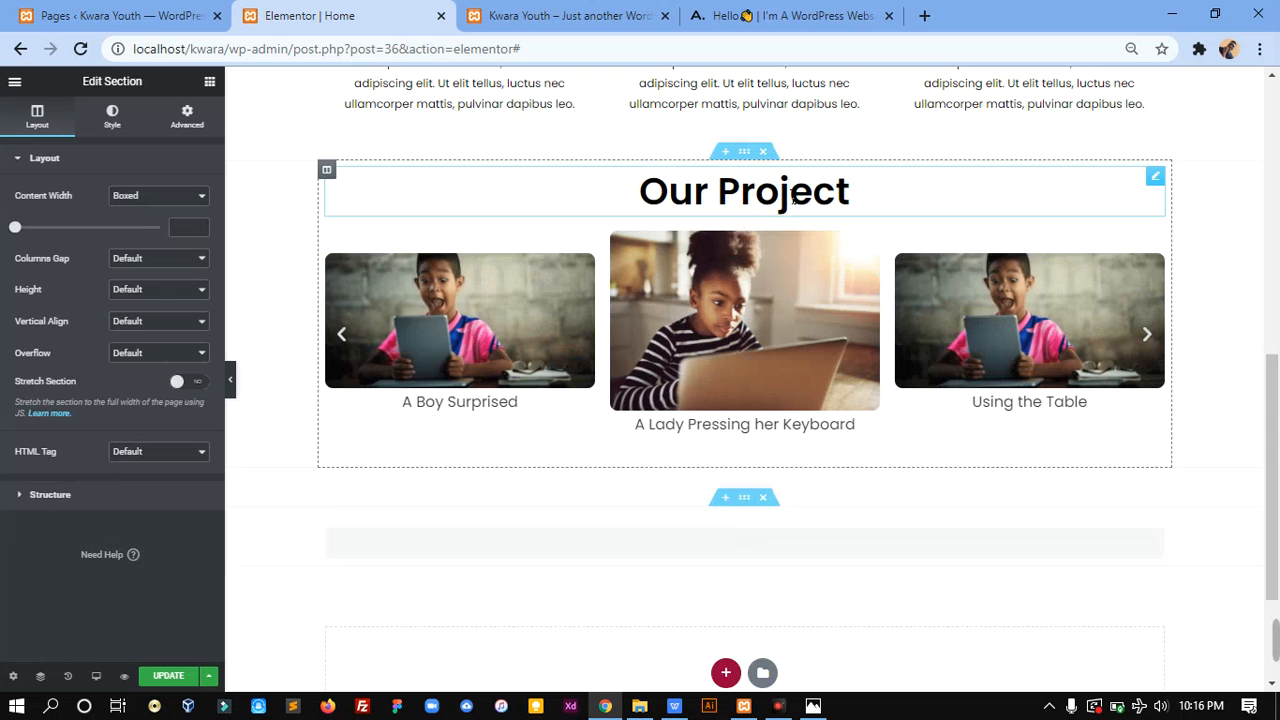
{"action": "scroll", "coordinate": [804, 506], "scroll_direction": "down", "scroll_amount": 1}
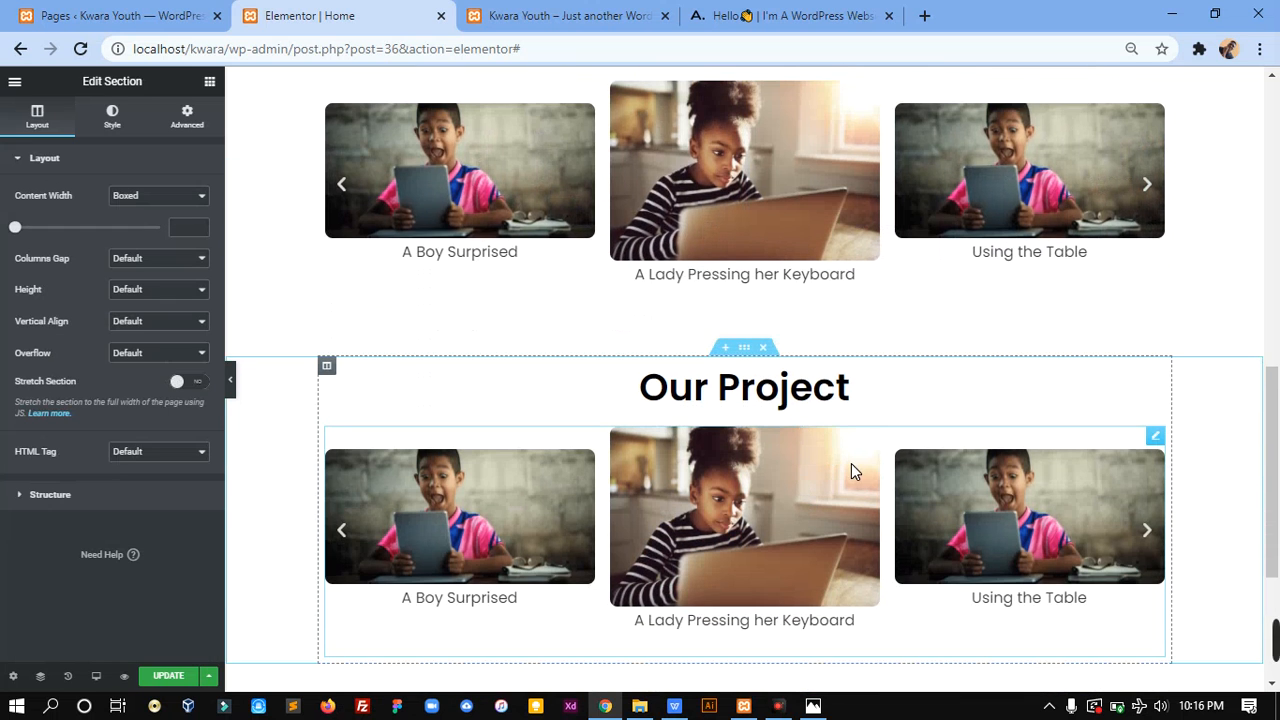
{"action": "right_click", "coordinate": [1163, 441]}
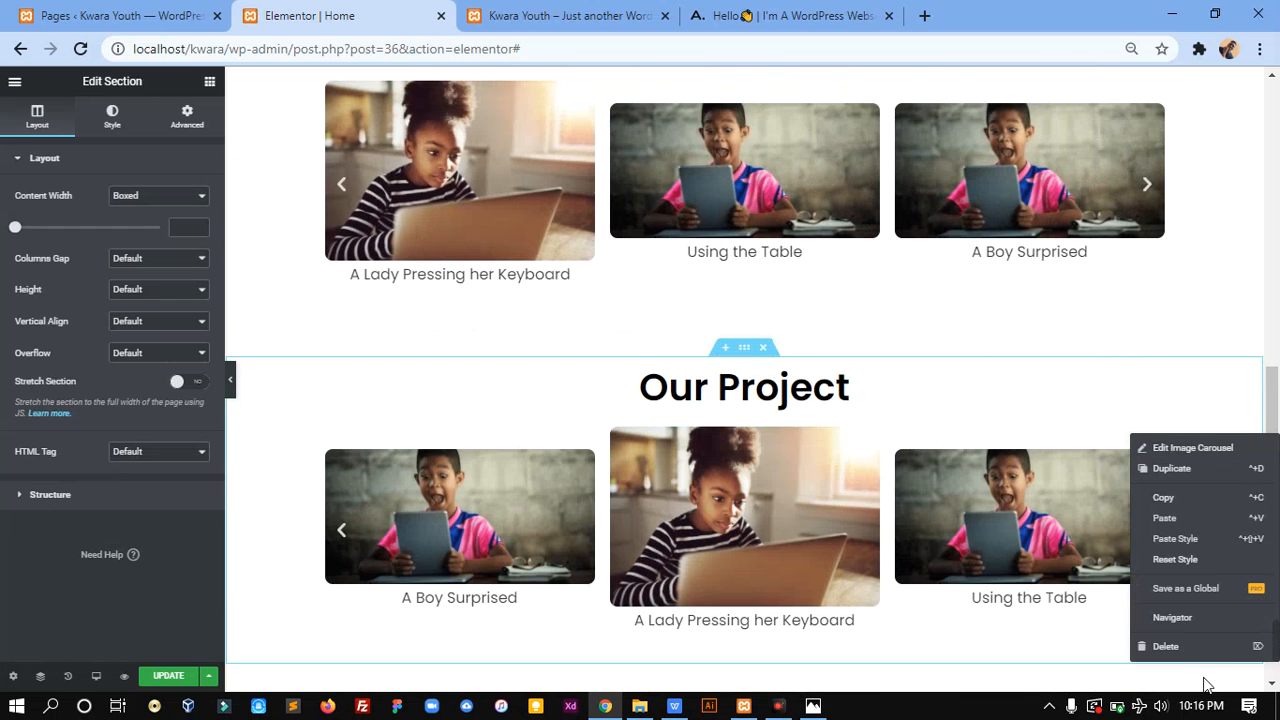
{"action": "left_click", "coordinate": [1172, 649]}
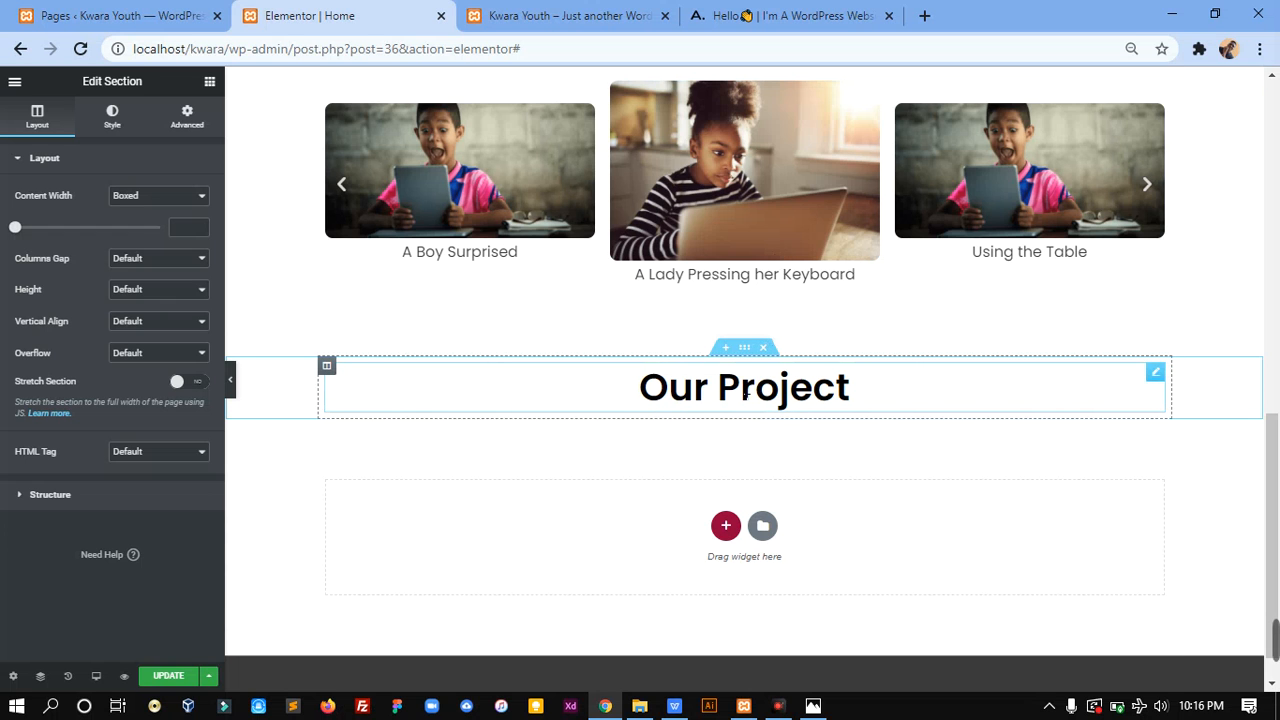
Change the duplicated section's heading text to "Contact Us", as in the website sketch, and update the page
{"action": "left_click", "coordinate": [846, 388]}
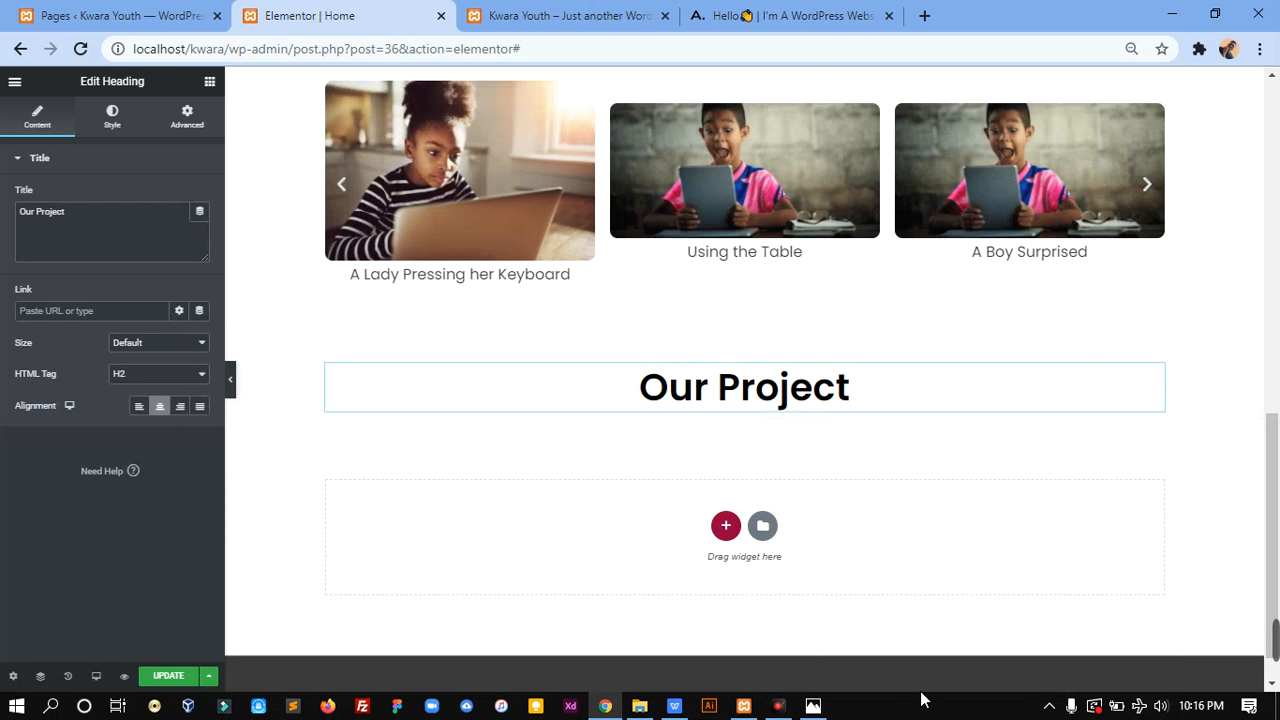
{"action": "left_click", "coordinate": [815, 708]}
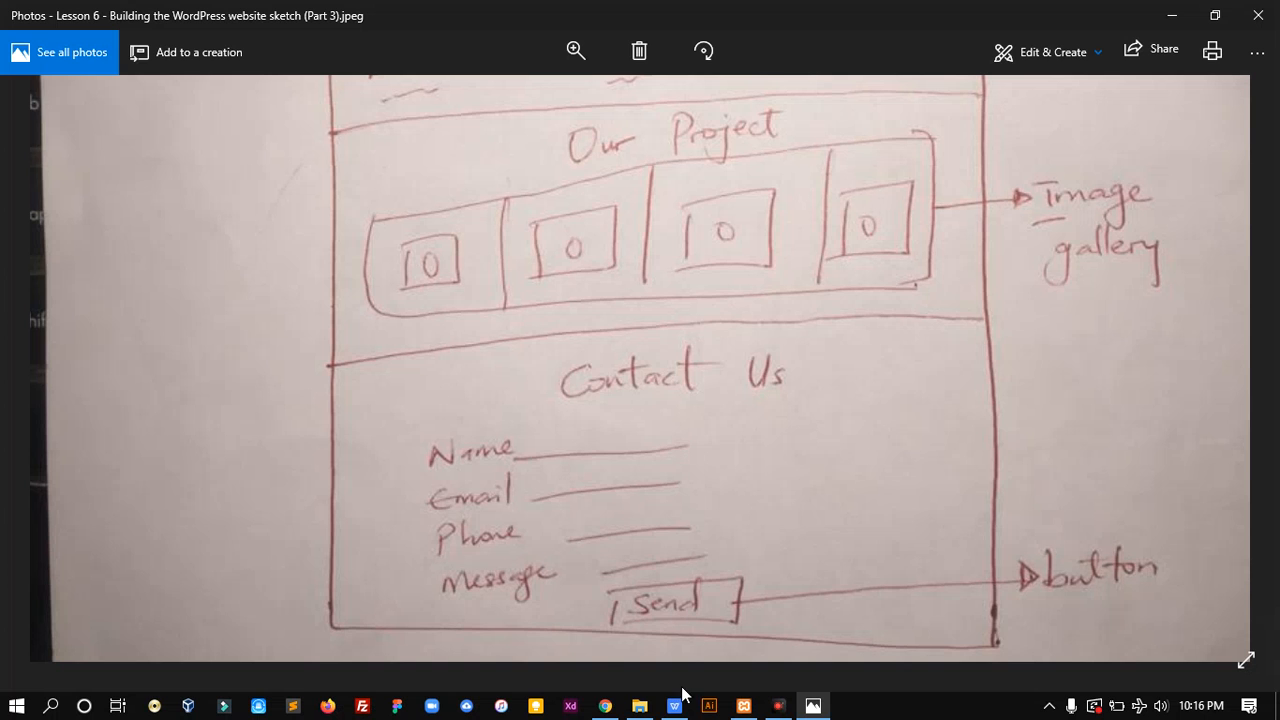
{"action": "left_click", "coordinate": [605, 706]}
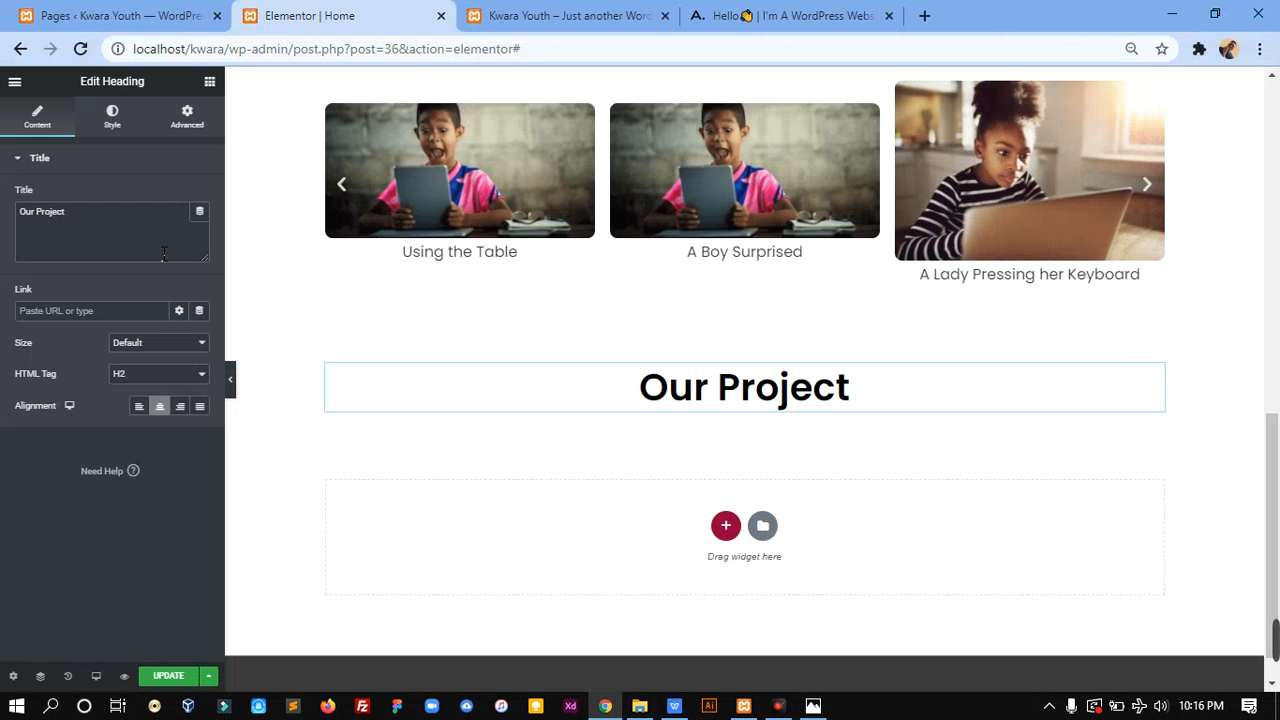
{"action": "left_click", "coordinate": [162, 234]}
{"action": "key", "text": "ctrl+a"}
{"action": "type", "text": "C"}
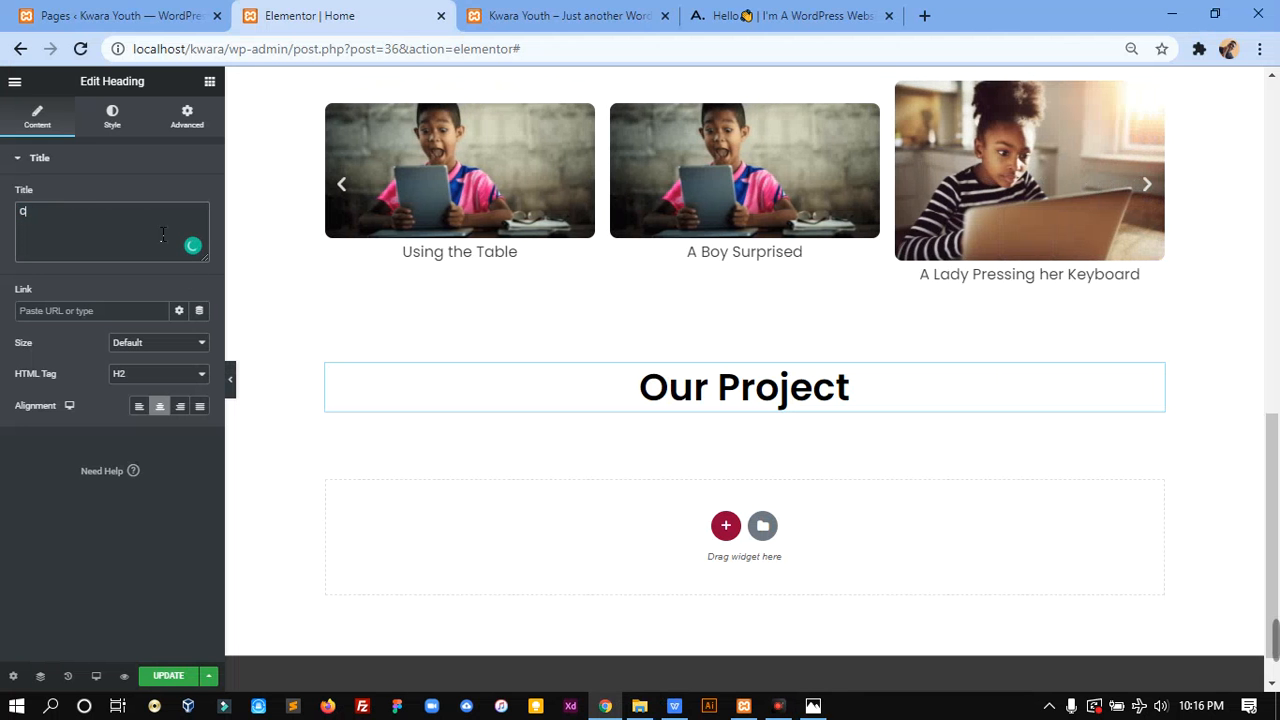
{"action": "type", "text": "ontact Us"}
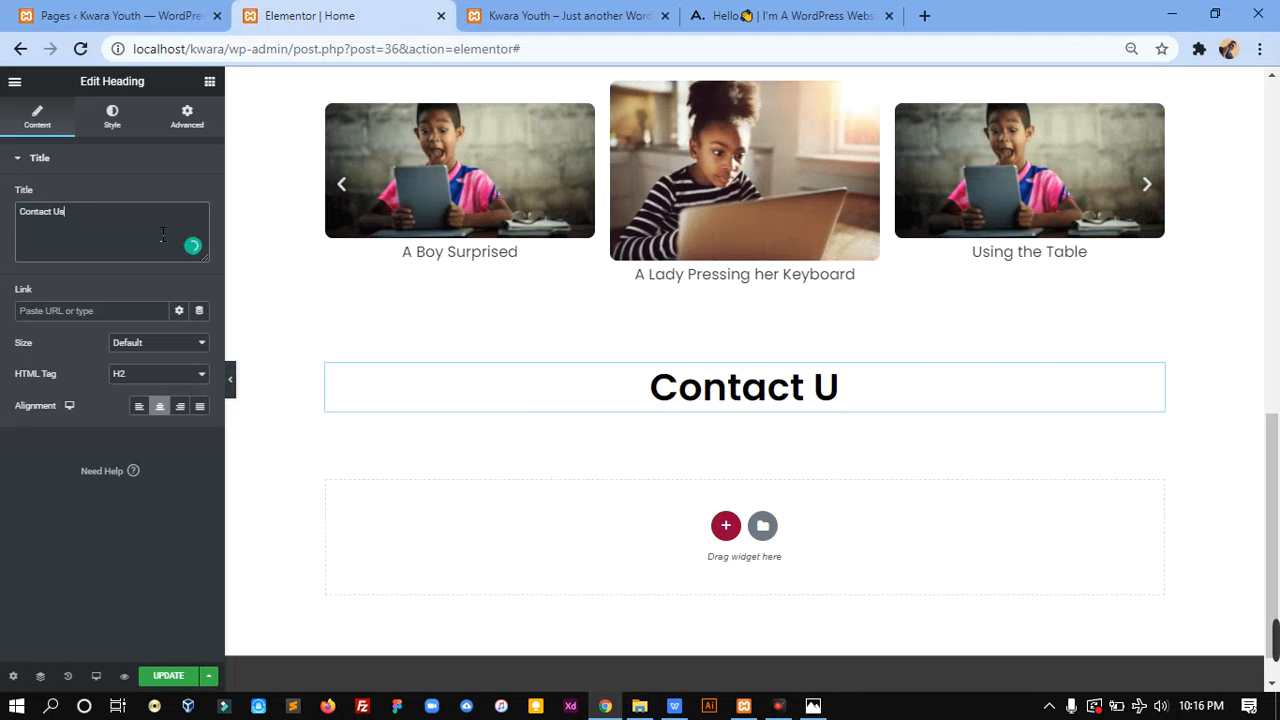
{"action": "left_click", "coordinate": [167, 676]}
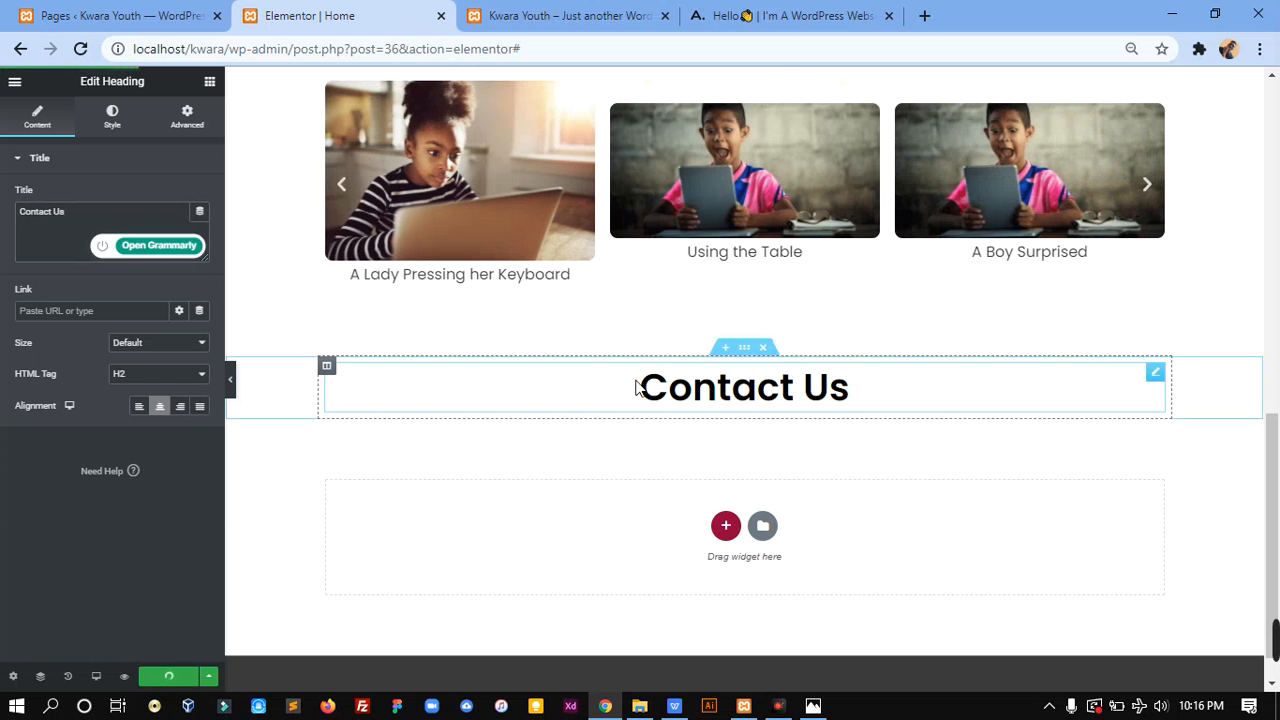
Left-align the About Us, Our Project and Contact Us headings, update the page and return to the widget list
{"action": "scroll", "coordinate": [674, 404], "scroll_direction": "up", "scroll_amount": 4}
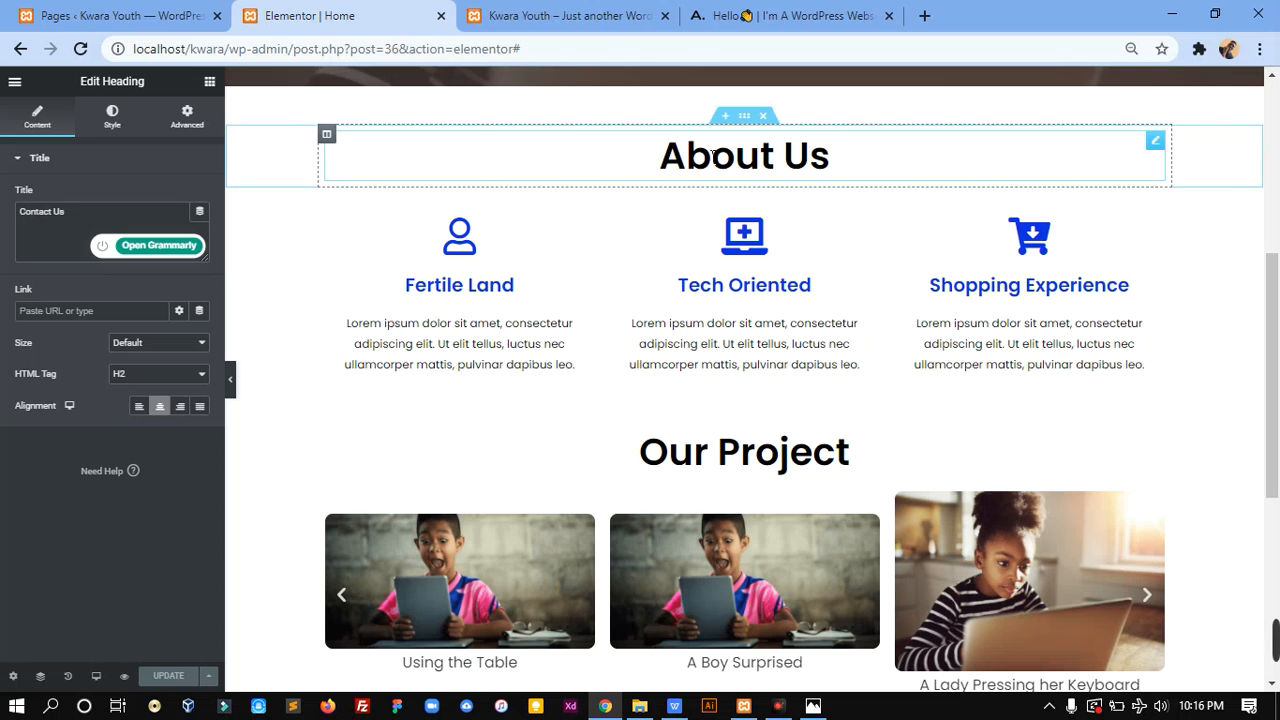
{"action": "left_click", "coordinate": [790, 157]}
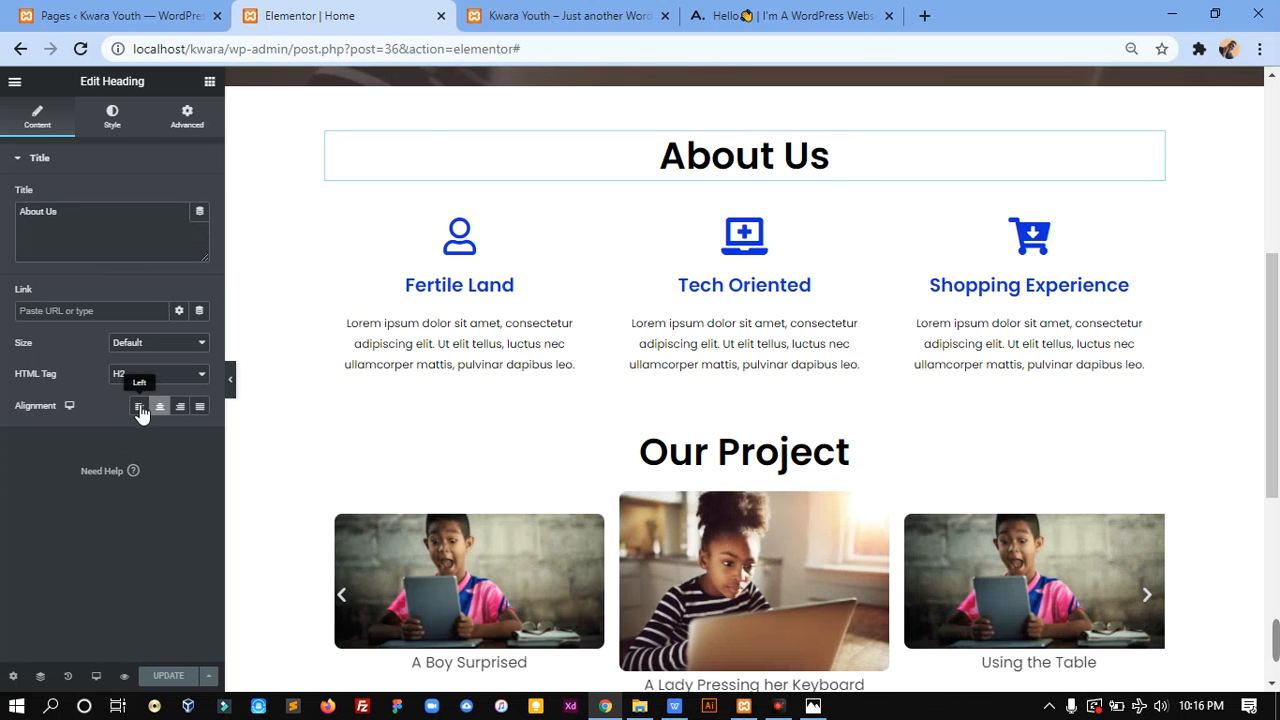
{"action": "left_click", "coordinate": [139, 406]}
{"action": "left_click", "coordinate": [677, 474]}
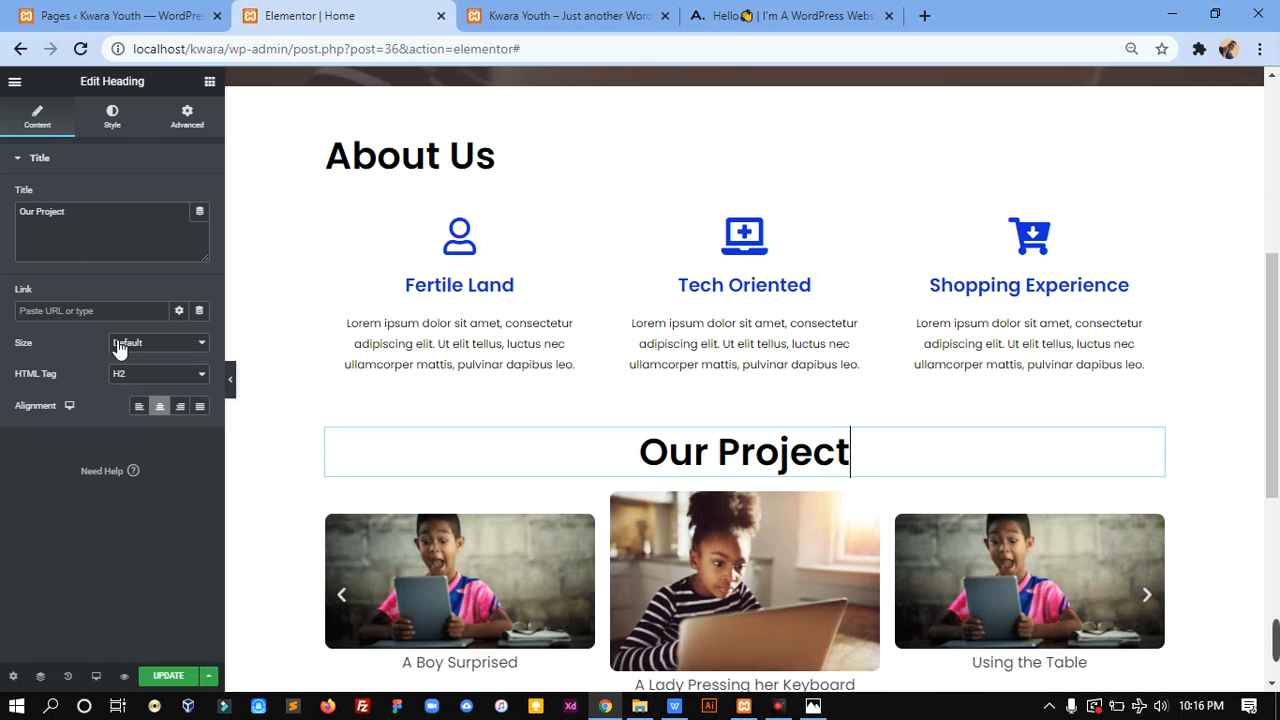
{"action": "left_click", "coordinate": [139, 406]}
{"action": "scroll", "coordinate": [422, 502], "scroll_direction": "down", "scroll_amount": 3}
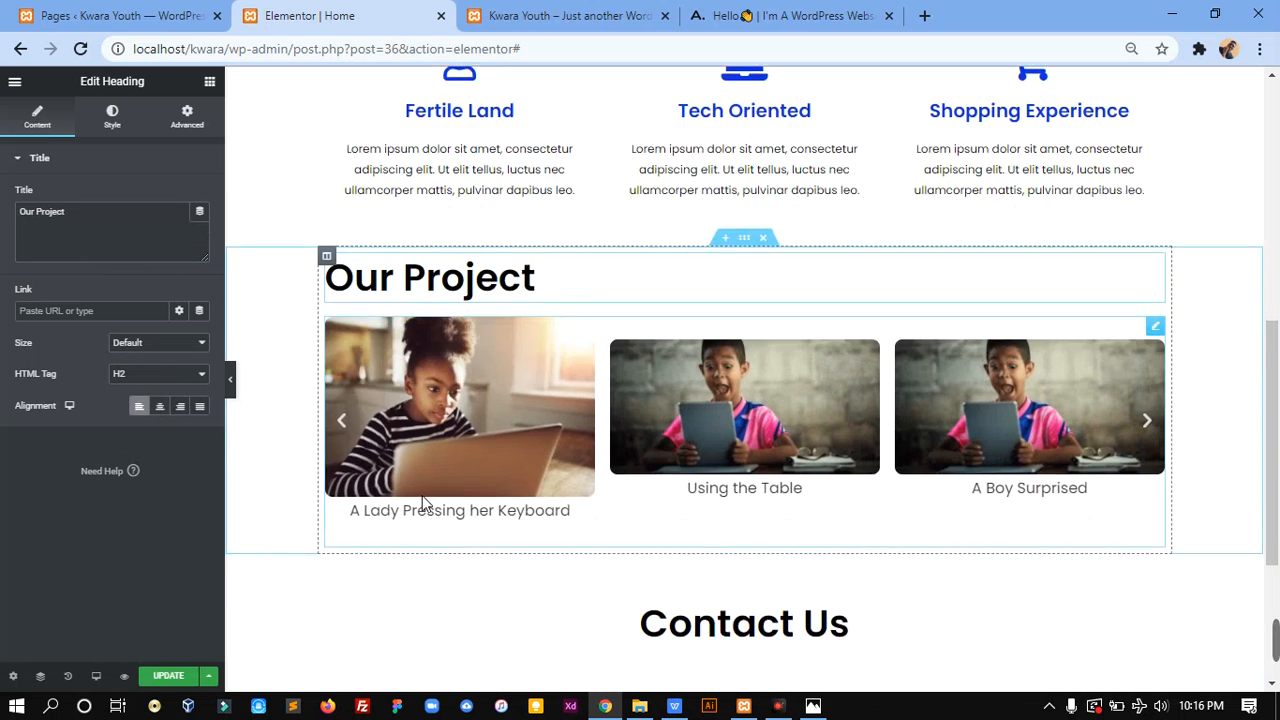
{"action": "left_click", "coordinate": [665, 540]}
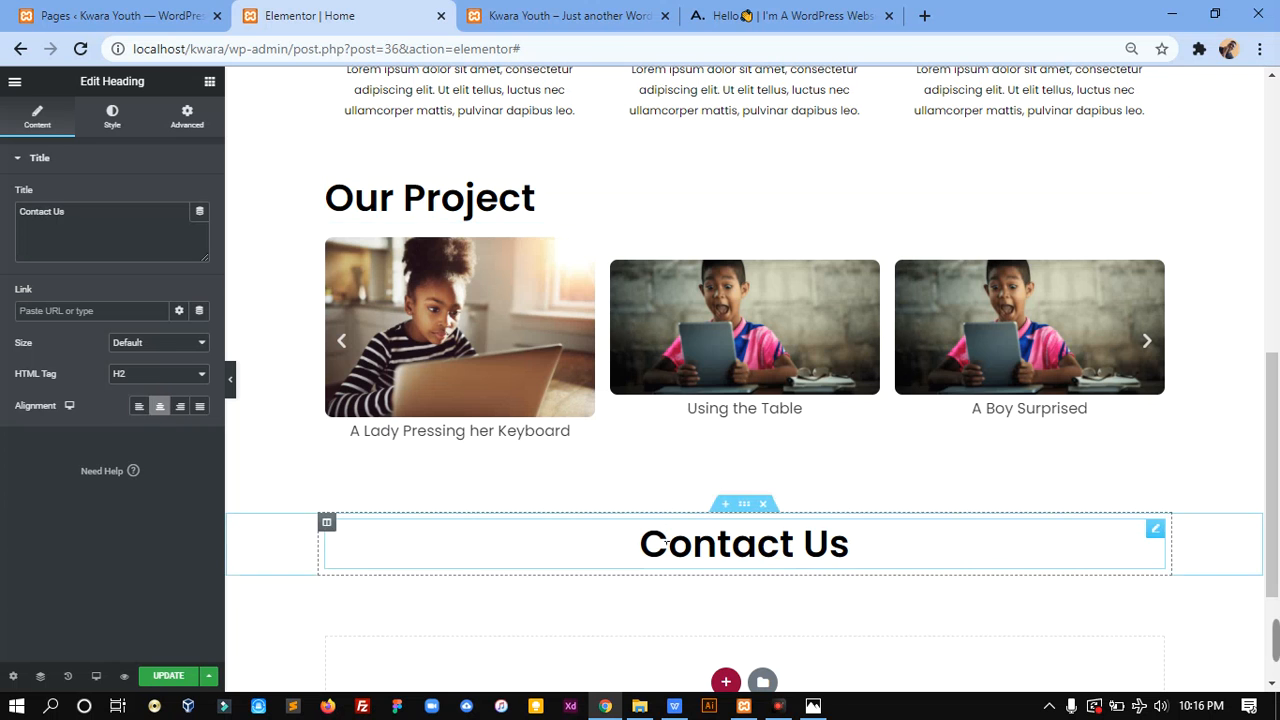
{"action": "left_click", "coordinate": [139, 406]}
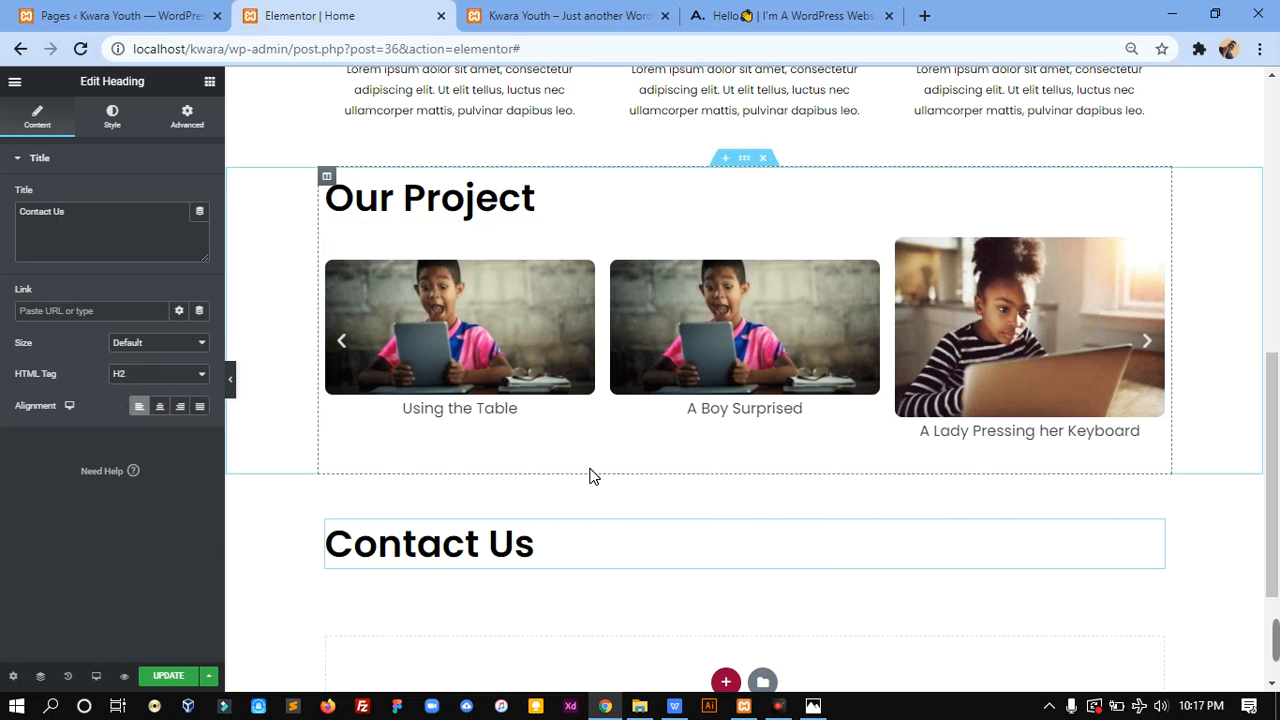
{"action": "scroll", "coordinate": [590, 476], "scroll_direction": "down", "scroll_amount": 1}
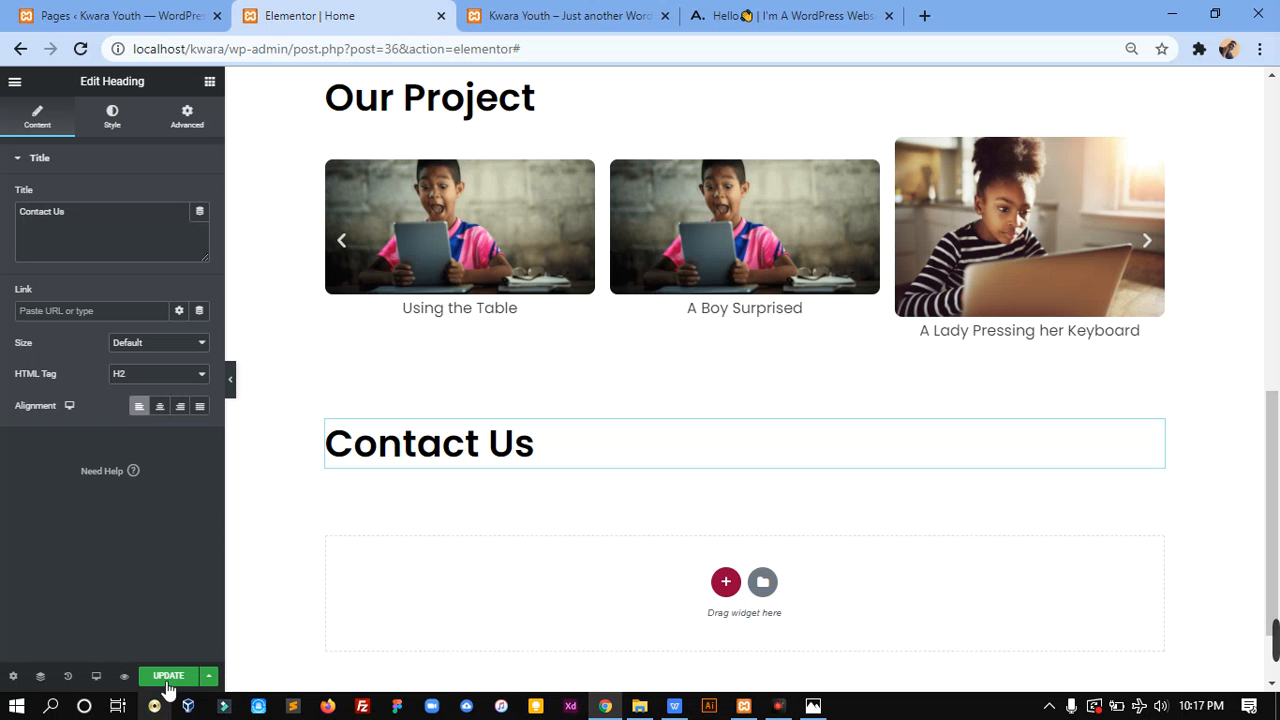
{"action": "left_click", "coordinate": [168, 677]}
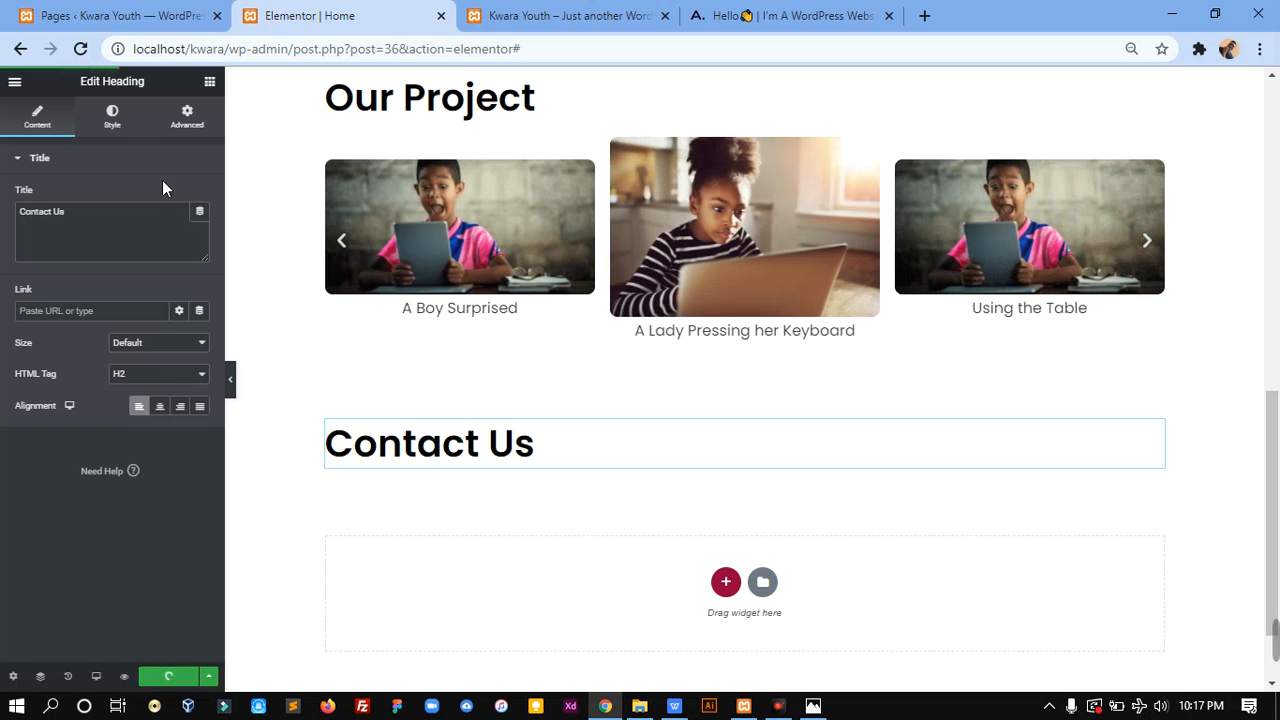
{"action": "left_click", "coordinate": [209, 81]}
Examine the form fields on the reference portfolio site's Talk to Me page and compare them with the Contact Us sketch in Photos
{"action": "left_click", "coordinate": [833, 12]}
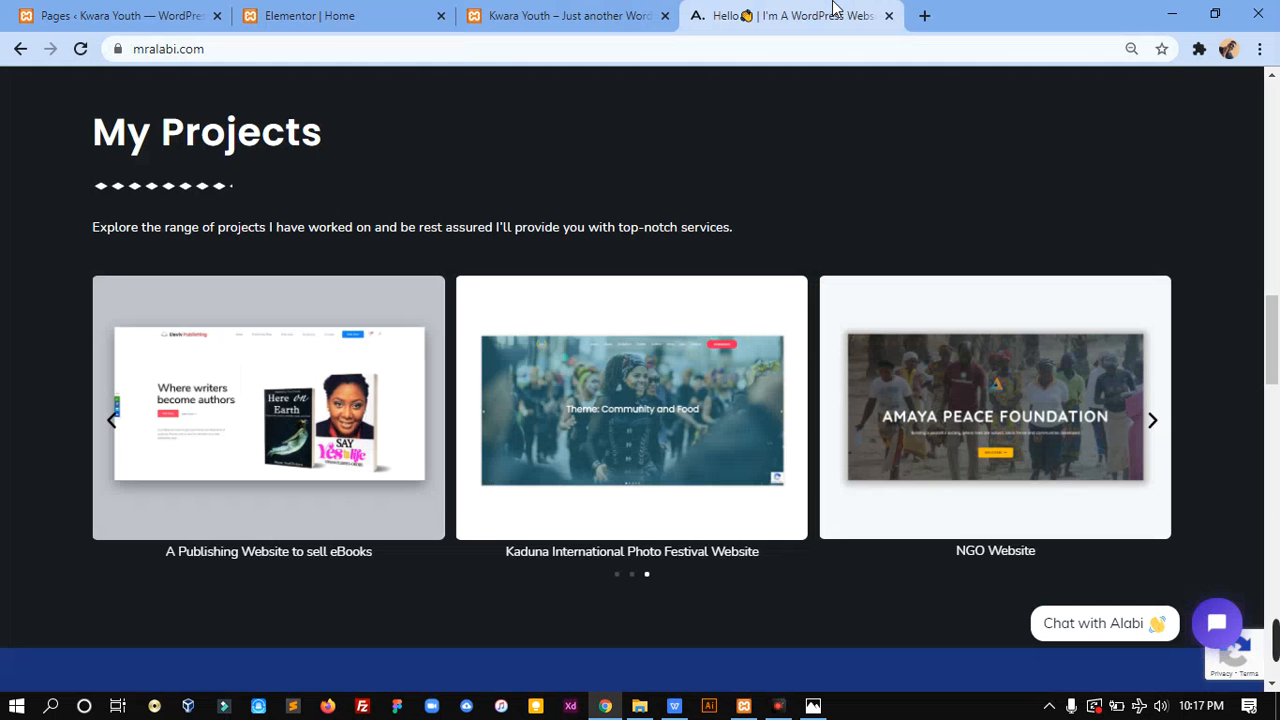
{"action": "left_click_drag", "start_coordinate": [1277, 300], "coordinate": [1277, 133]}
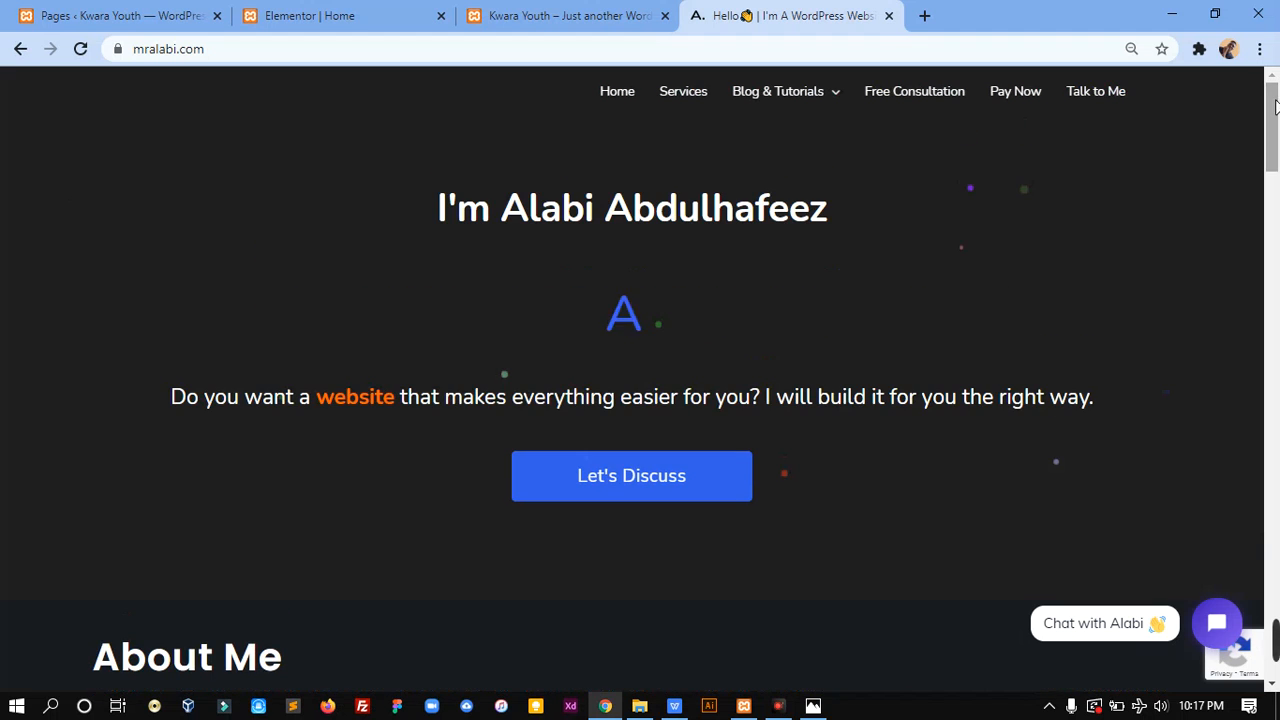
{"action": "left_click", "coordinate": [1095, 90]}
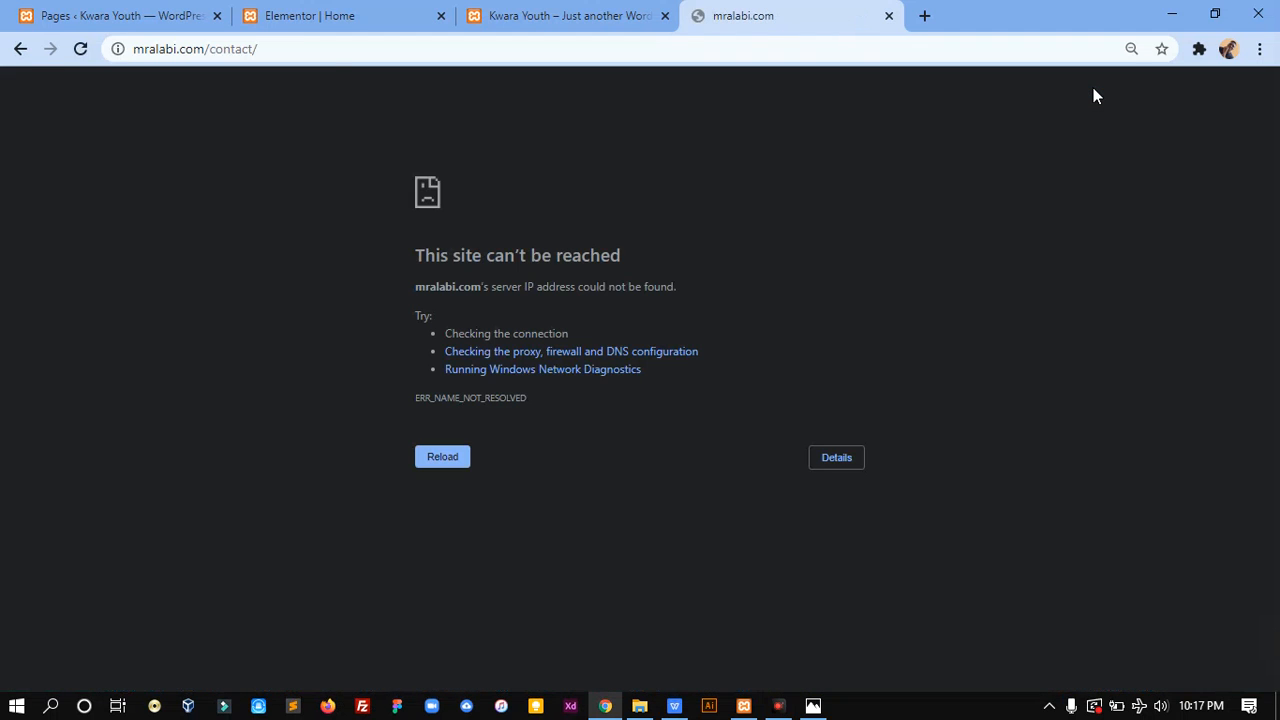
{"action": "key", "text": "XF86RFKill"}
{"action": "left_click", "coordinate": [814, 706]}
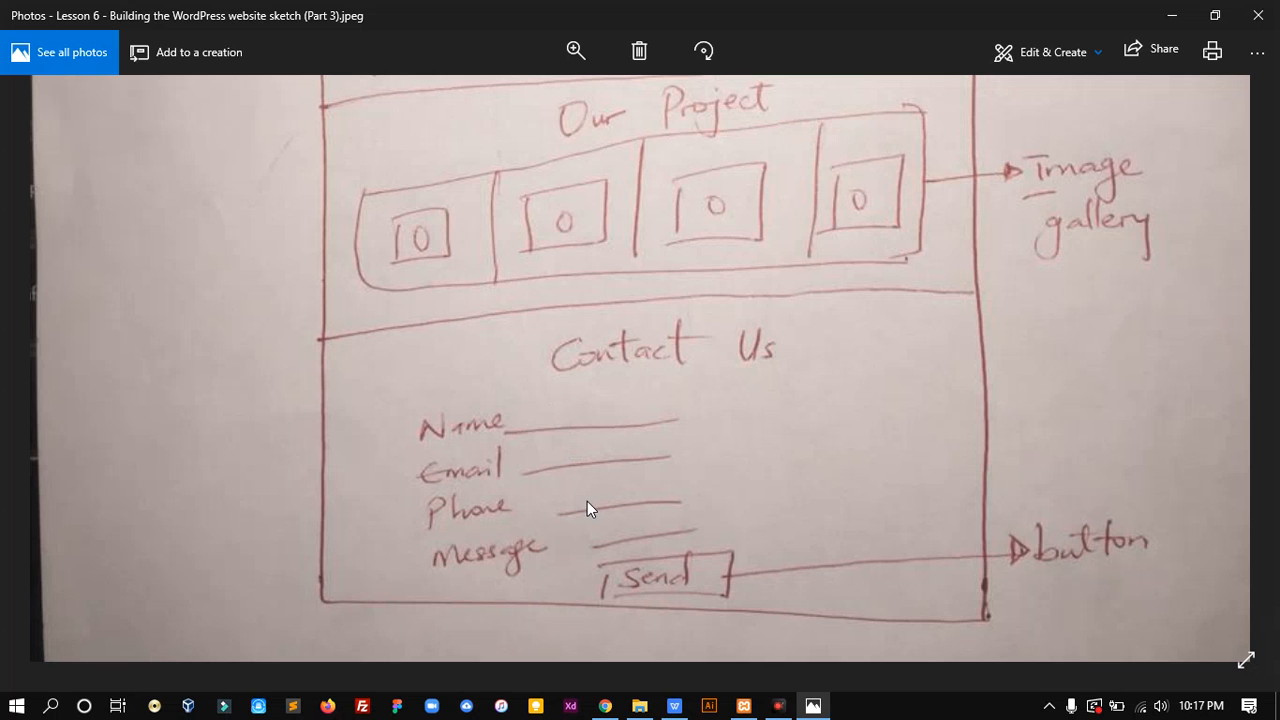
{"action": "left_click", "coordinate": [607, 705]}
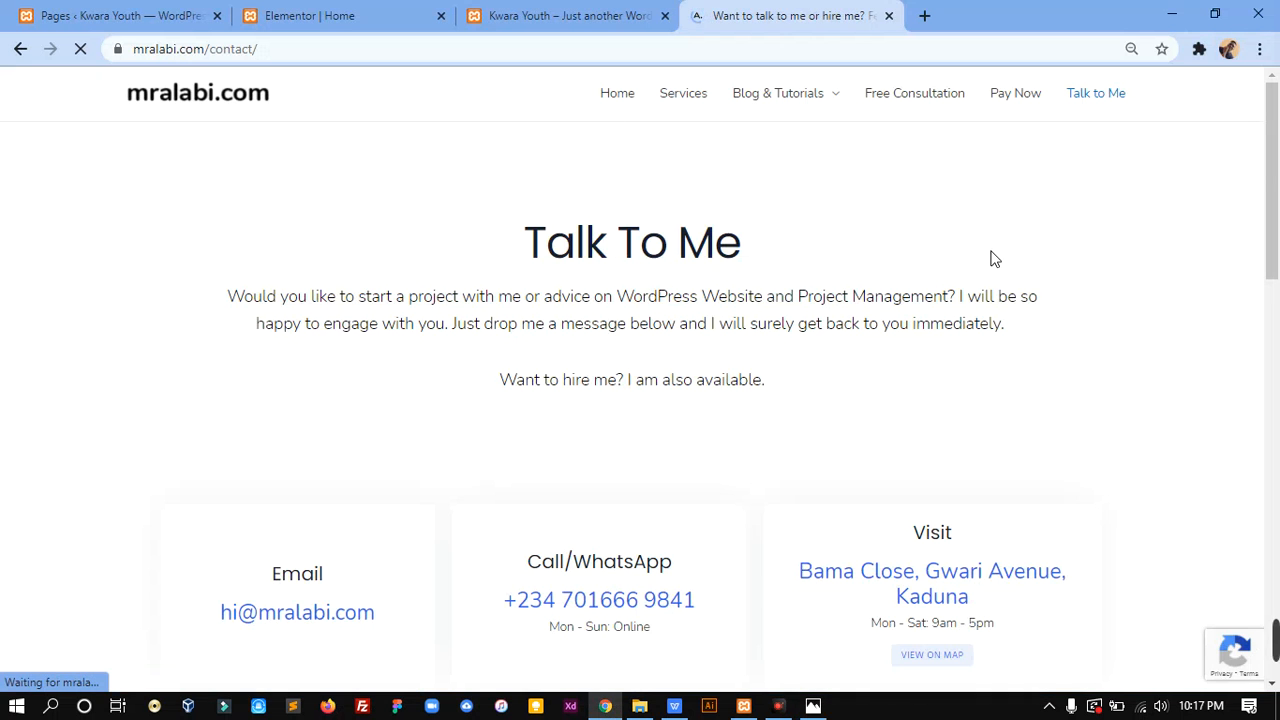
{"action": "left_click_drag", "start_coordinate": [1274, 190], "coordinate": [1277, 430]}
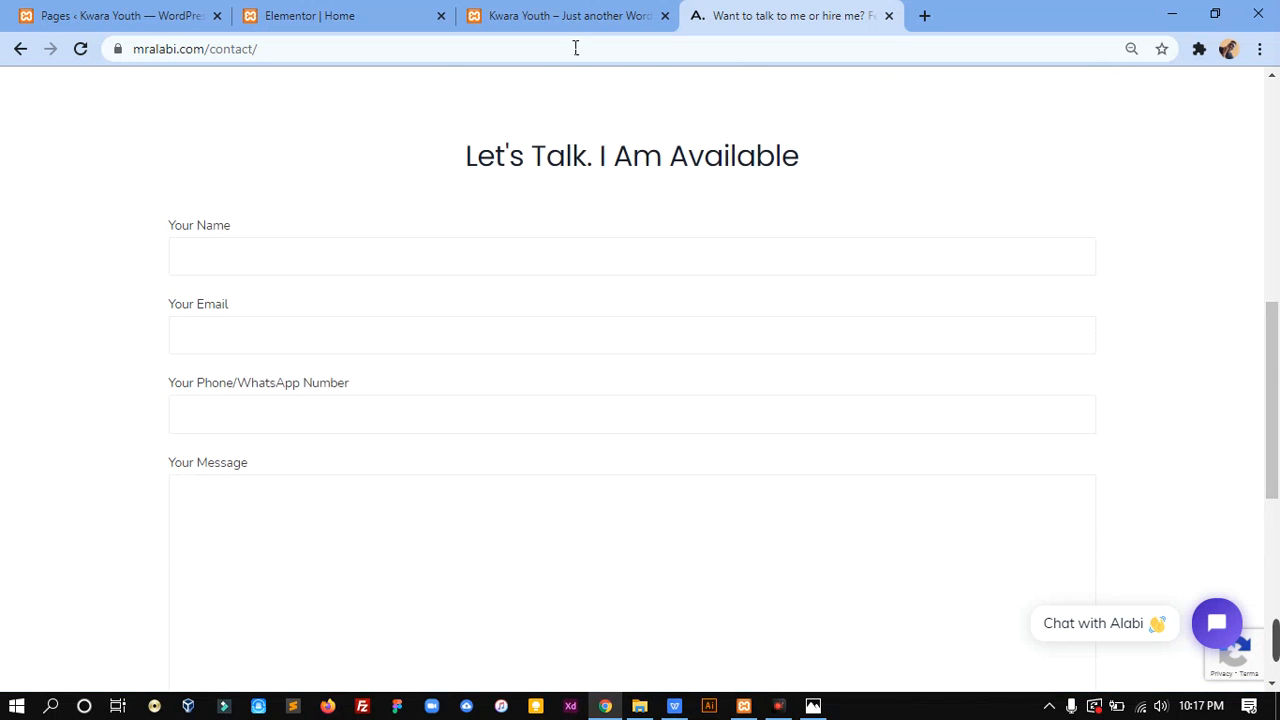
{"action": "left_click", "coordinate": [360, 12]}
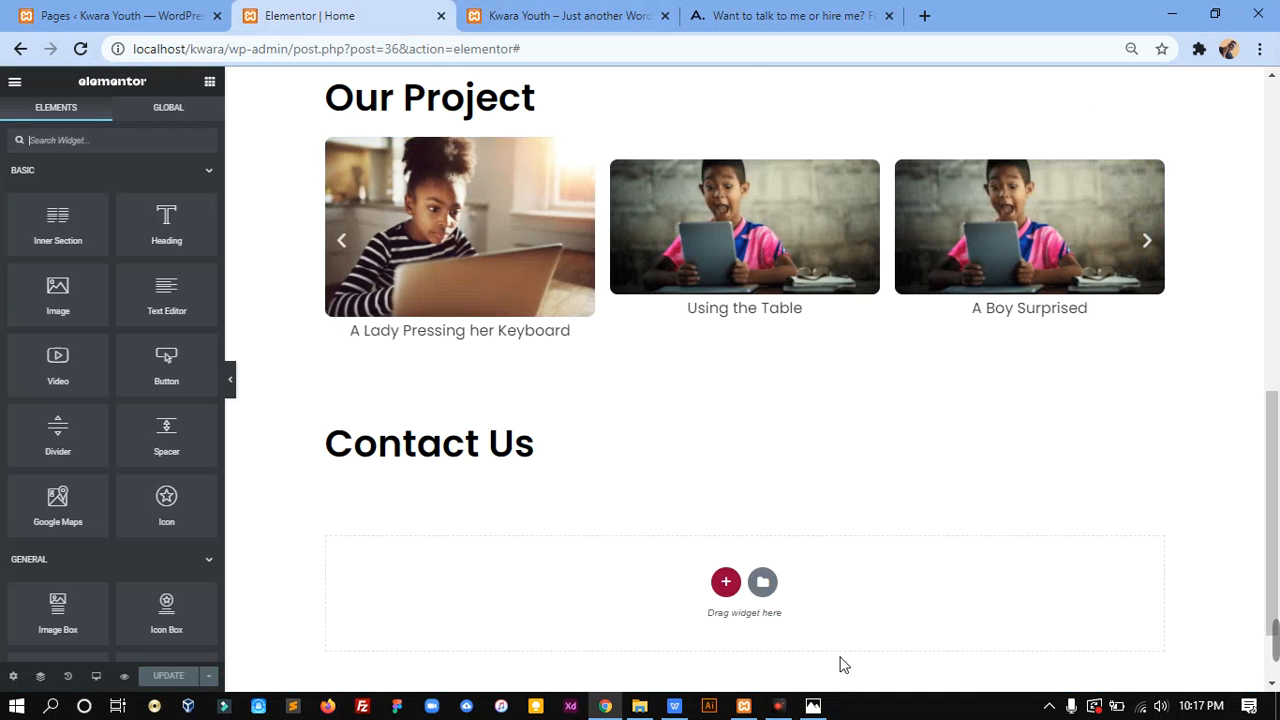
{"action": "left_click", "coordinate": [813, 706]}
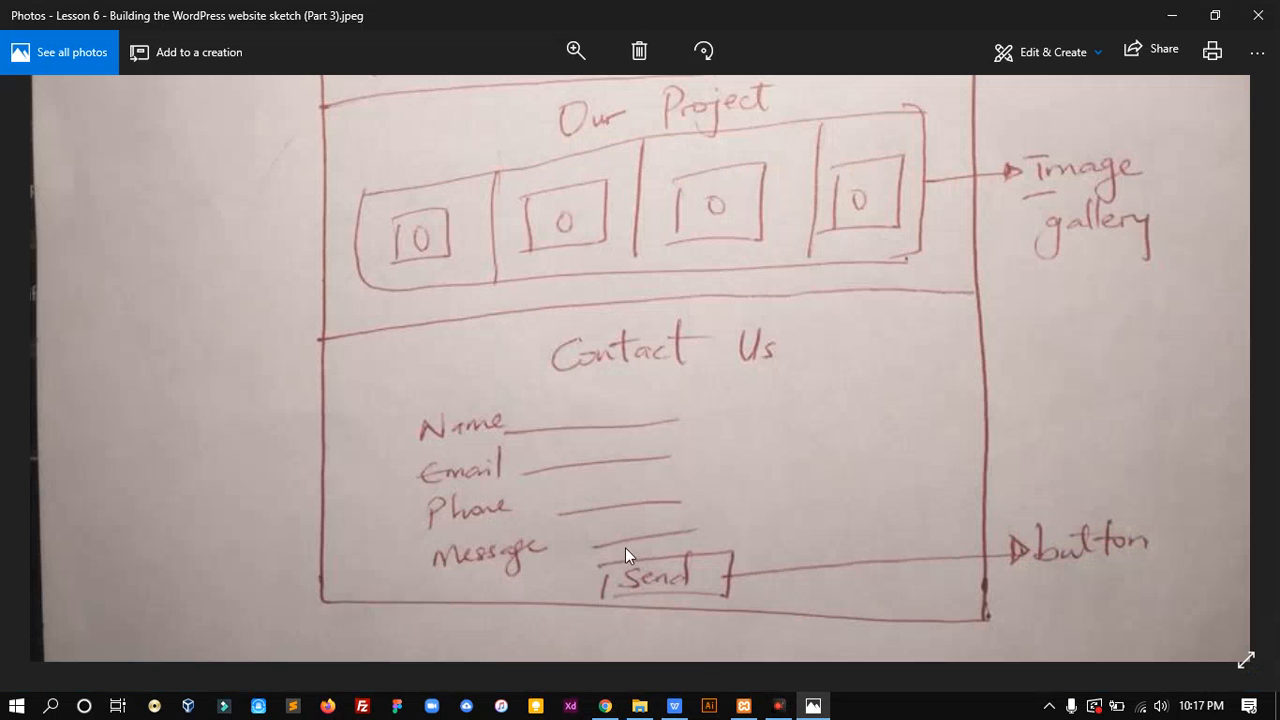
{"action": "left_click", "coordinate": [607, 708]}
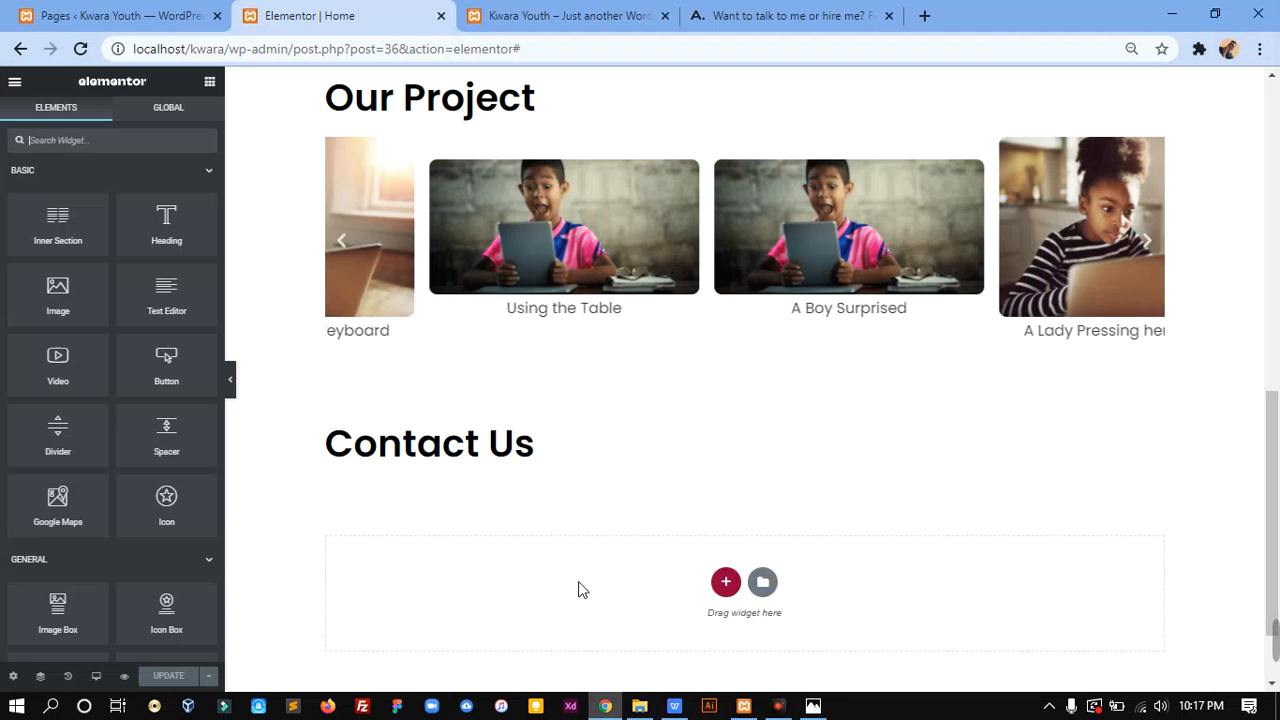
Find the Shortcode widget, place it below the Contact Us heading, and update the page
{"action": "scroll", "coordinate": [450, 420], "scroll_direction": "down", "scroll_amount": 1}
{"action": "left_click", "coordinate": [172, 141]}
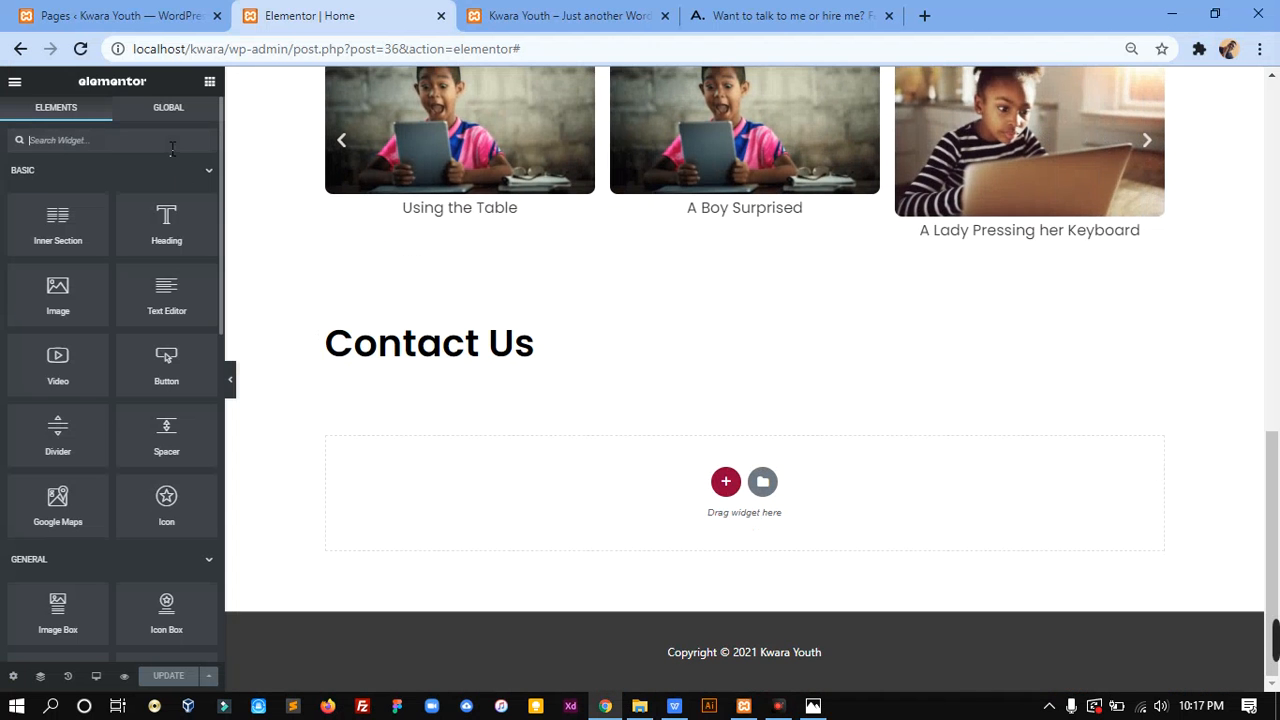
{"action": "type", "text": "cont"}
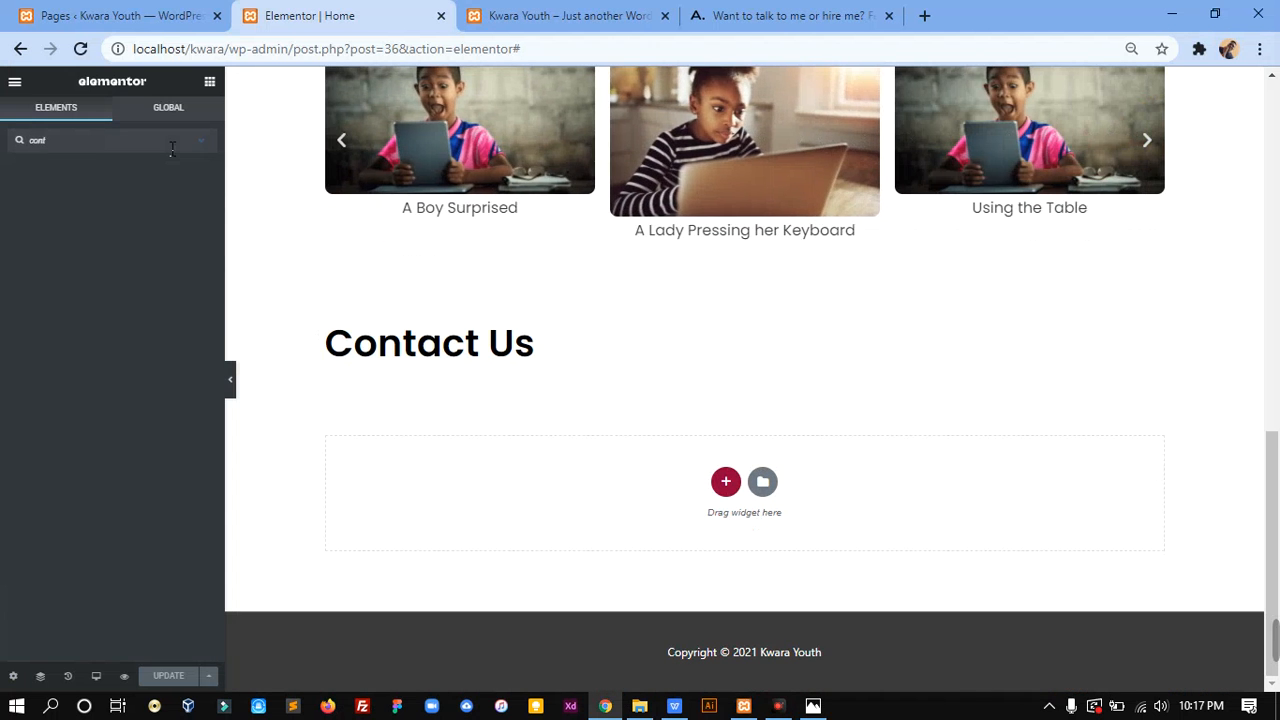
{"action": "key", "text": "BackSpace"}
{"action": "type", "text": "sh"}
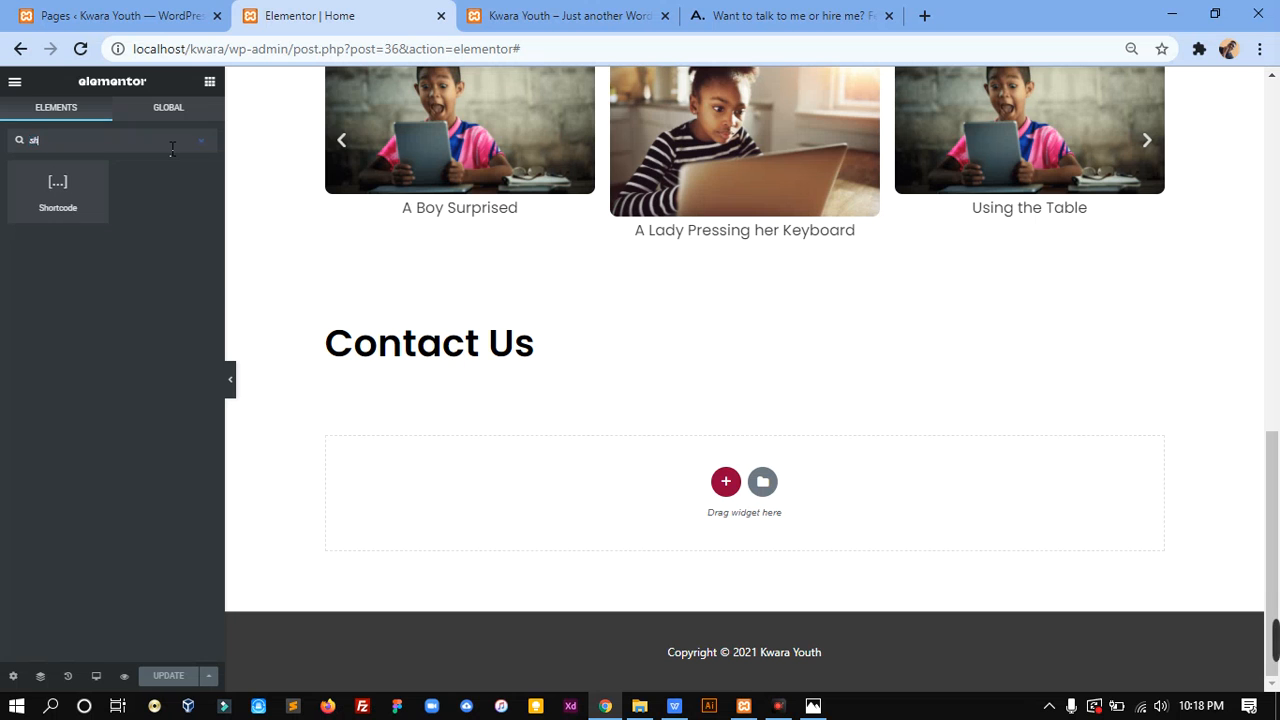
{"action": "type", "text": "ortcode"}
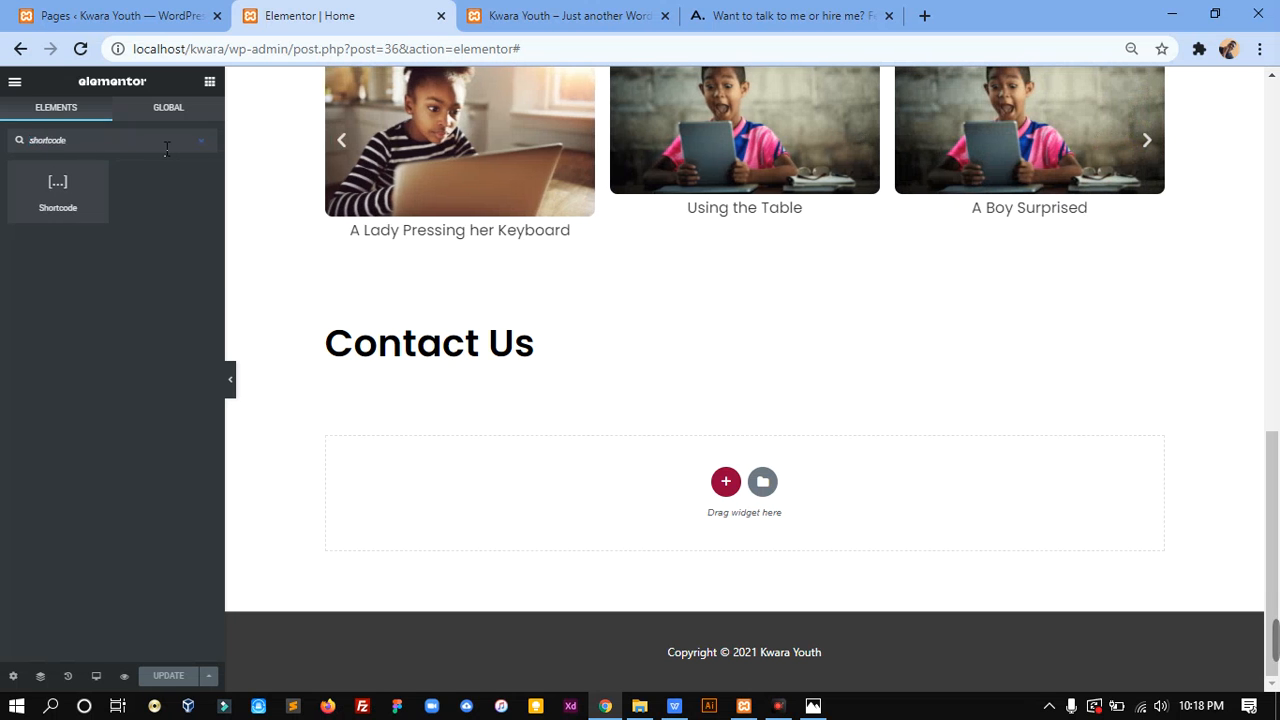
{"action": "left_click_drag", "start_coordinate": [57, 186], "coordinate": [473, 371]}
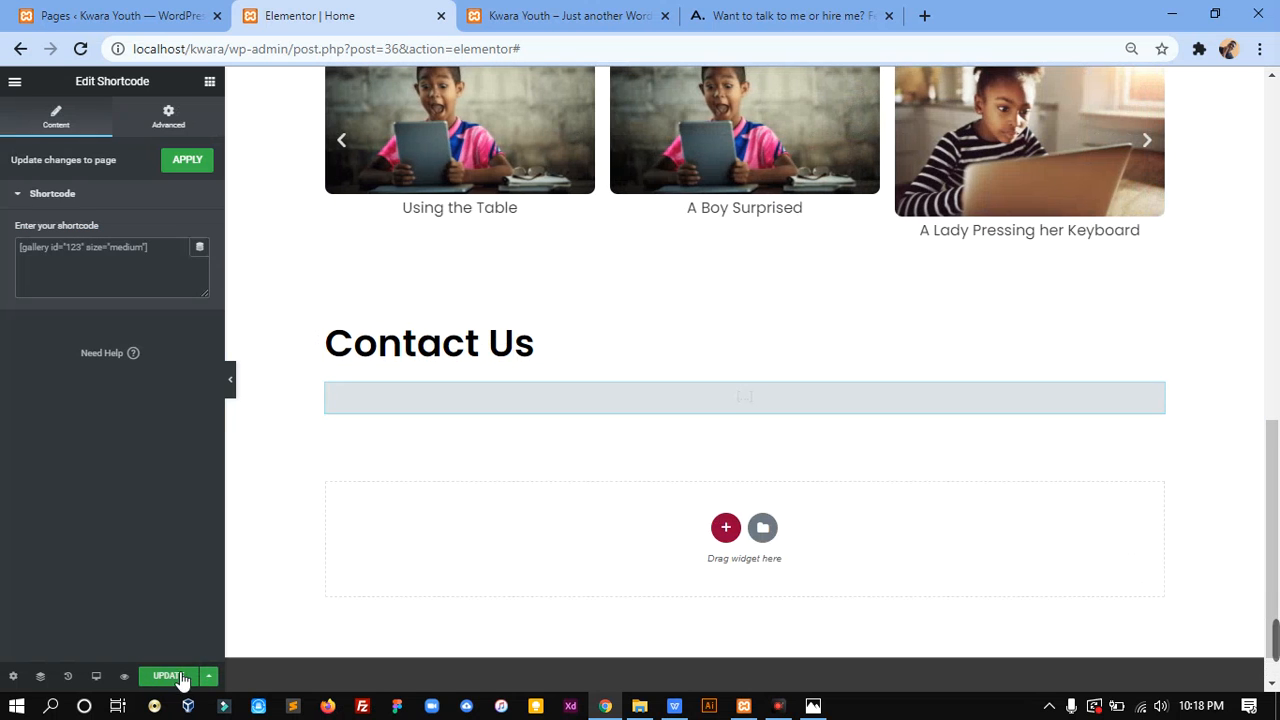
{"action": "left_click", "coordinate": [181, 677]}
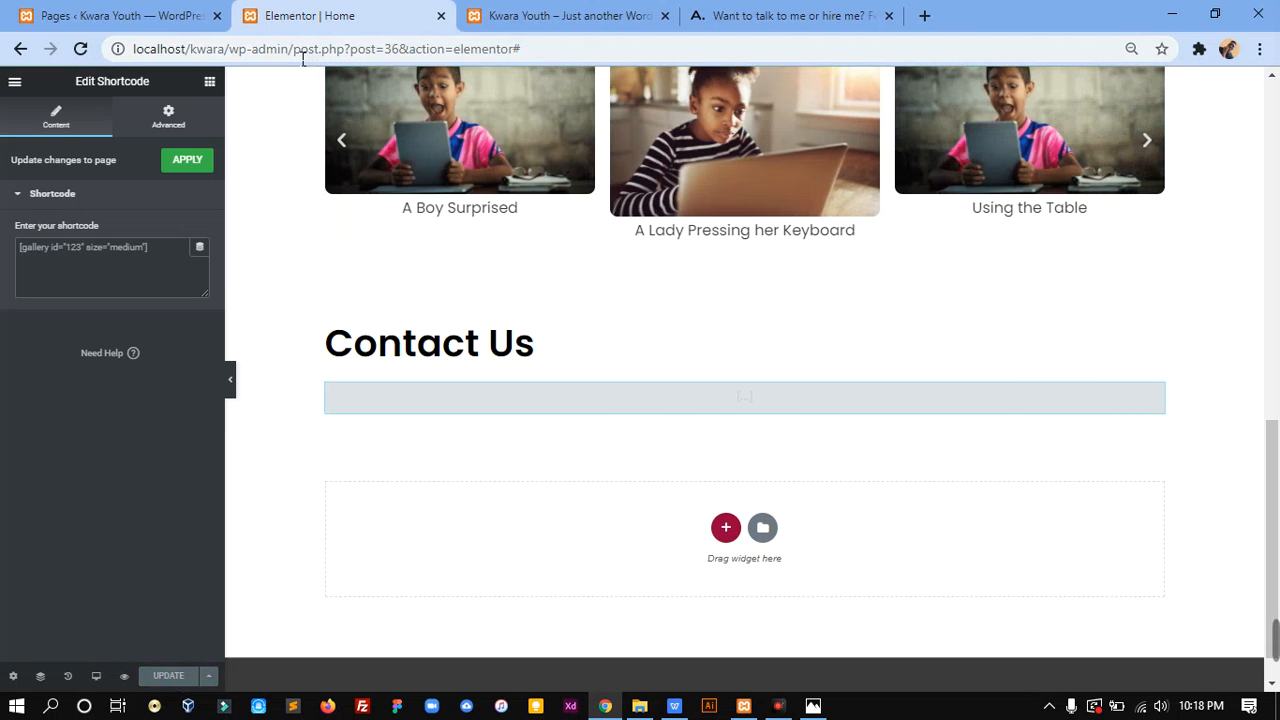
Exit the Elementor editor to the WordPress dashboard
{"action": "left_click", "coordinate": [18, 86]}
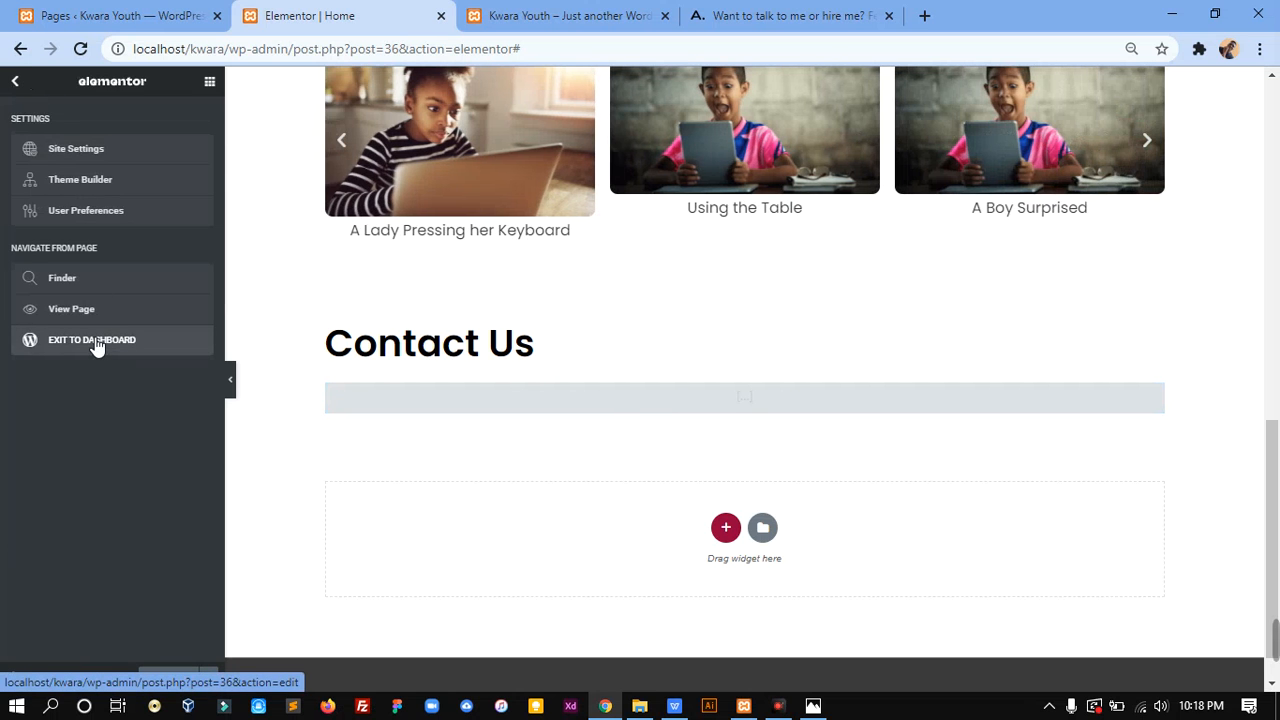
{"action": "left_click", "coordinate": [97, 345]}
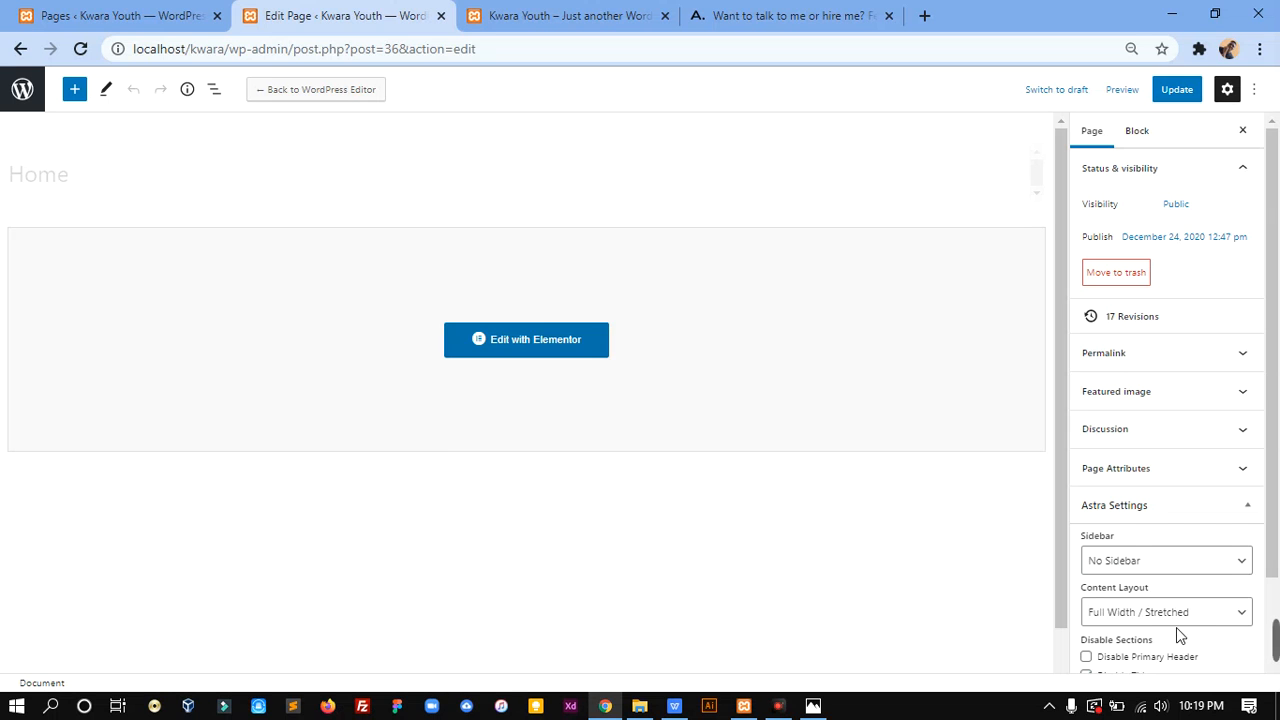
{"action": "mouse_move", "coordinate": [1209, 642]}
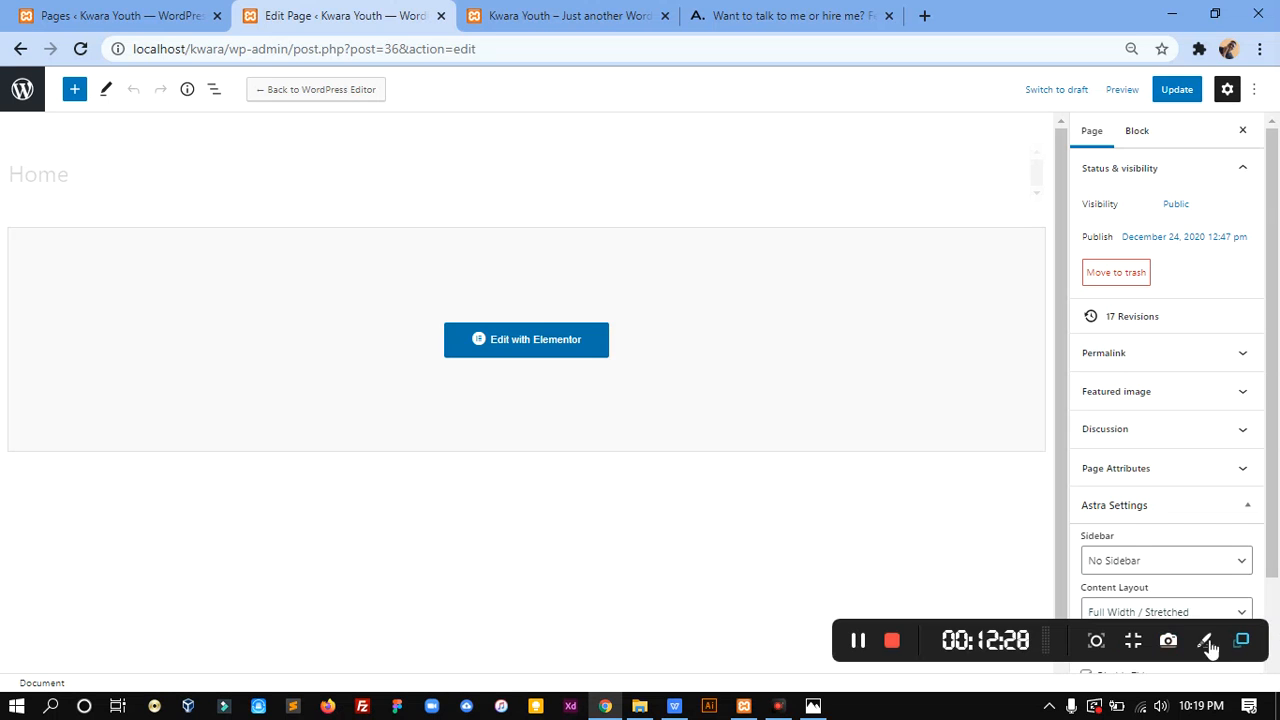